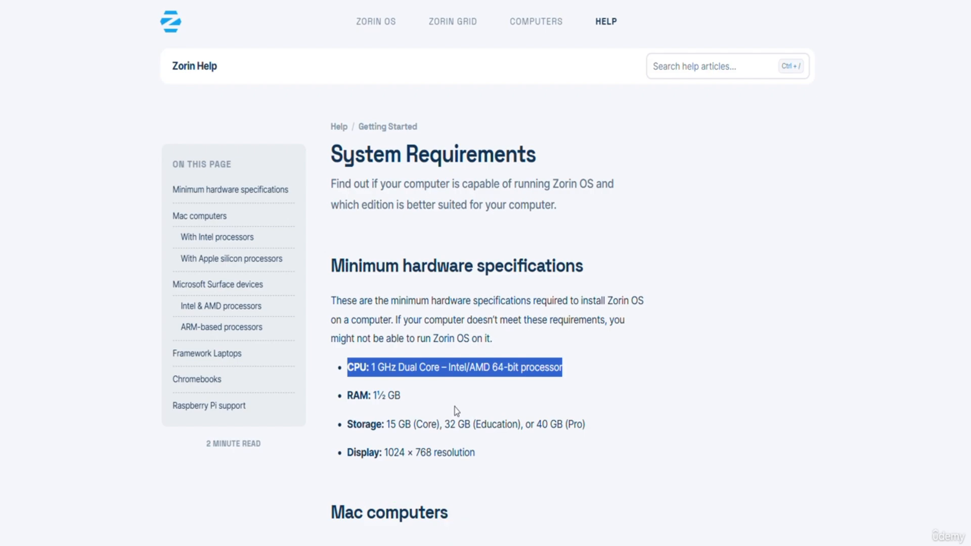
# Examine the minimum RAM, storage and display requirements for Zorin OS, including the storage needed by each edition
pyautogui.click(377, 395)
pyautogui.tripleClick(376, 395)
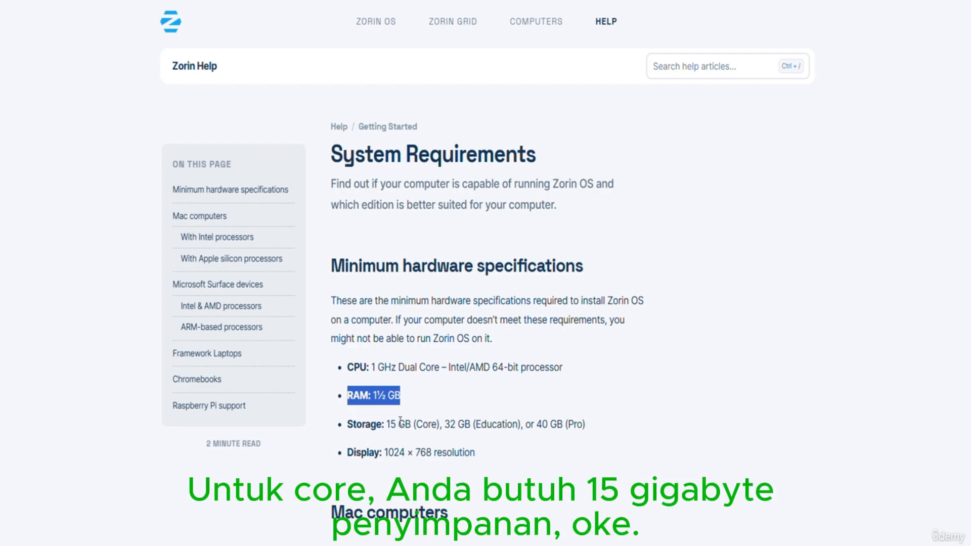
pyautogui.moveTo(387, 424); pyautogui.dragTo(440, 424)
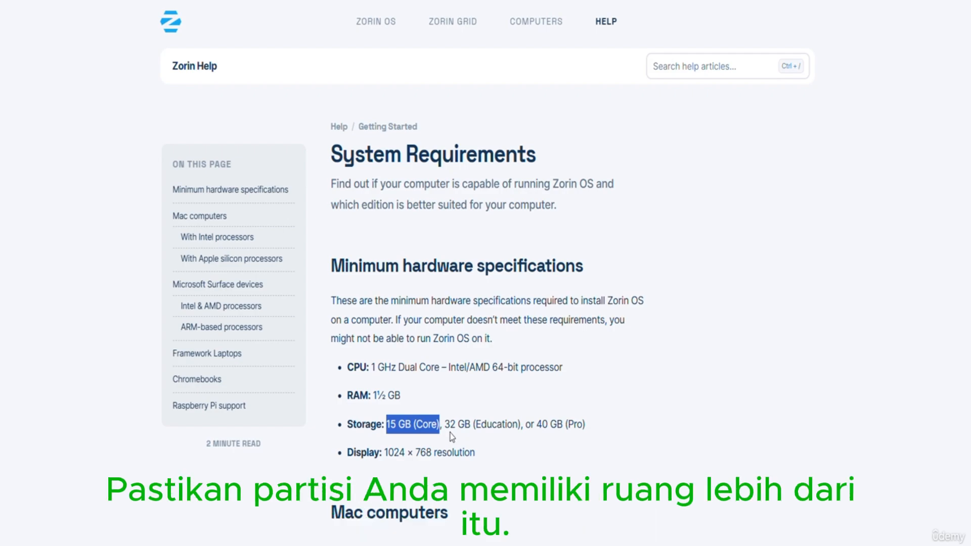
pyautogui.moveTo(444, 424); pyautogui.dragTo(587, 423)
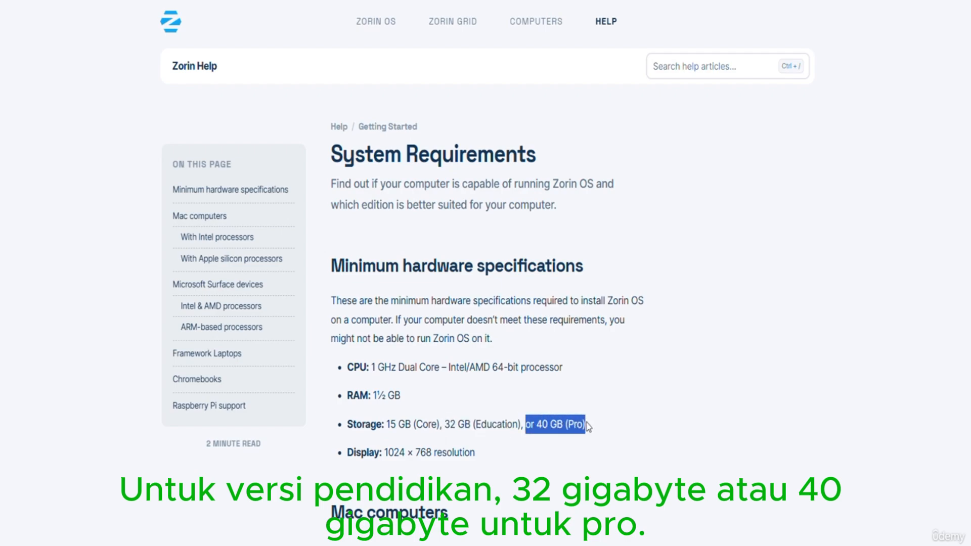
pyautogui.moveTo(574, 468); pyautogui.dragTo(473, 452)
pyautogui.click(384, 452)
pyautogui.click(474, 452)
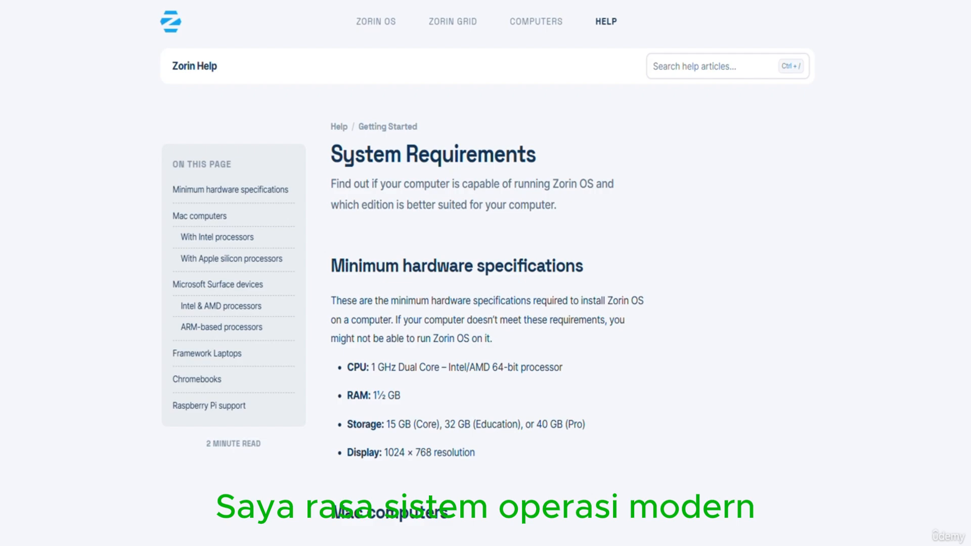
pyautogui.tripleClick(380, 395)
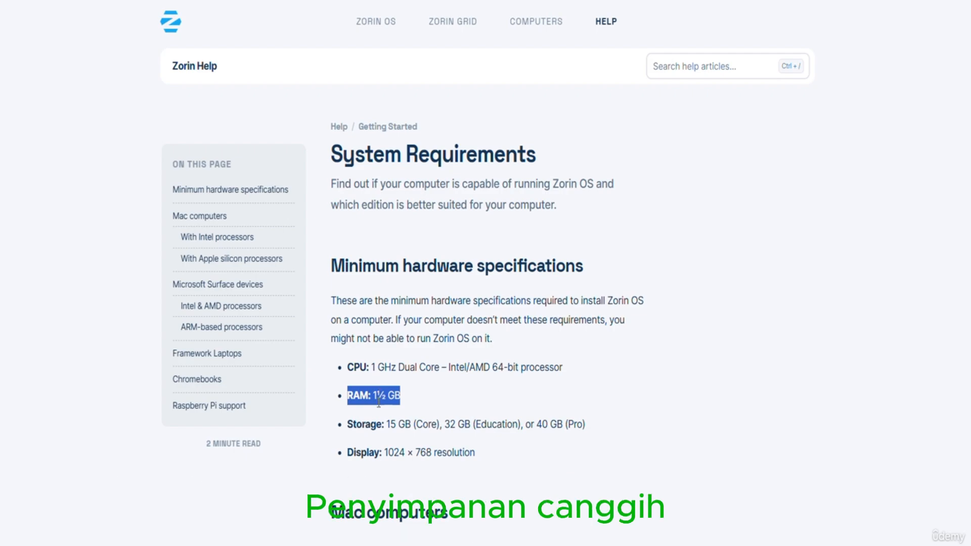
pyautogui.click(379, 402)
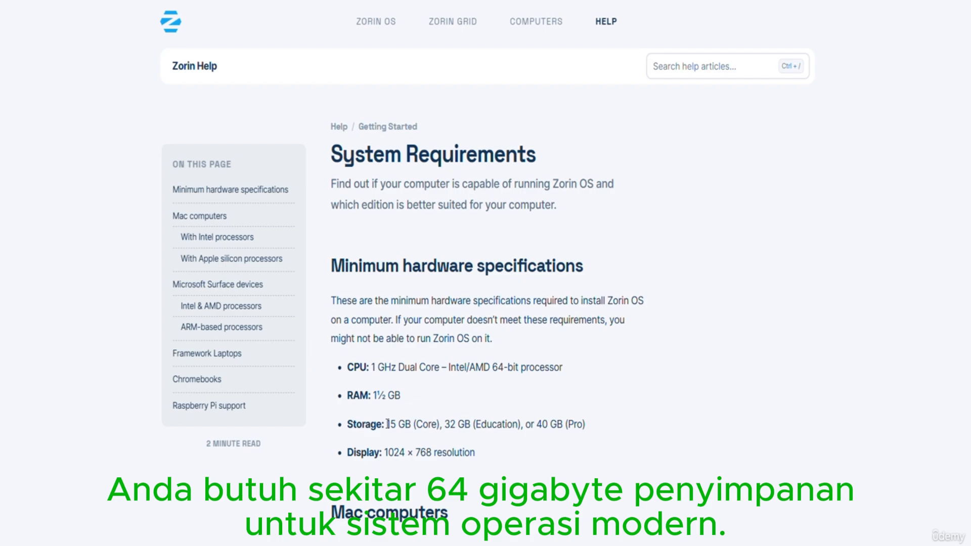
pyautogui.doubleClick(394, 452)
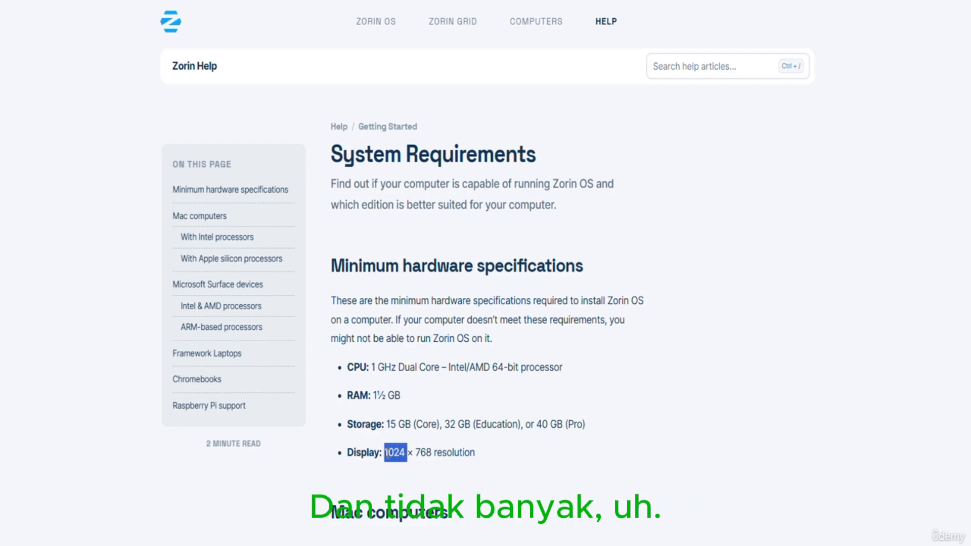
pyautogui.click(416, 452)
pyautogui.doubleClick(424, 452)
pyautogui.click(416, 481)
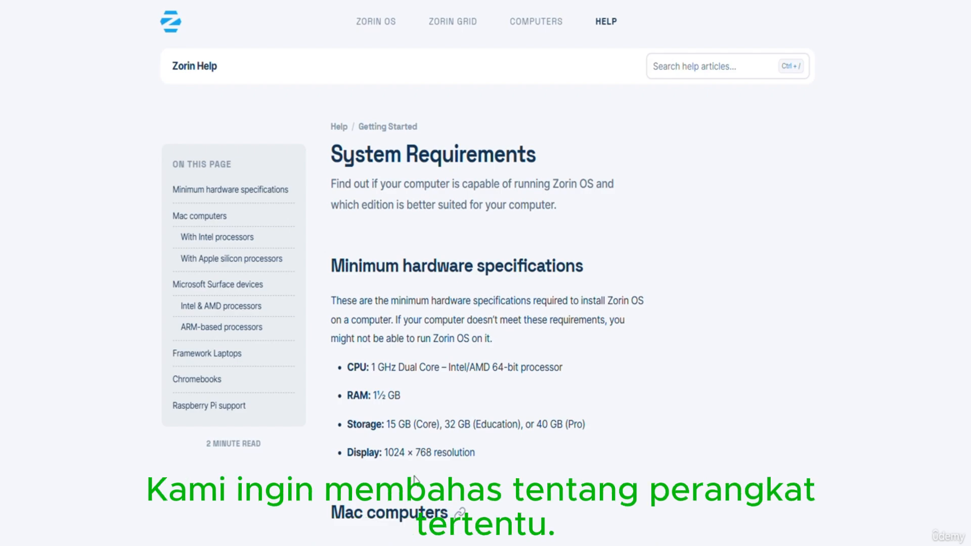
# Skim the device-specific sections such as Mac computers, and return to the minimum hardware specifications
pyautogui.scroll(-5, 413, 479)
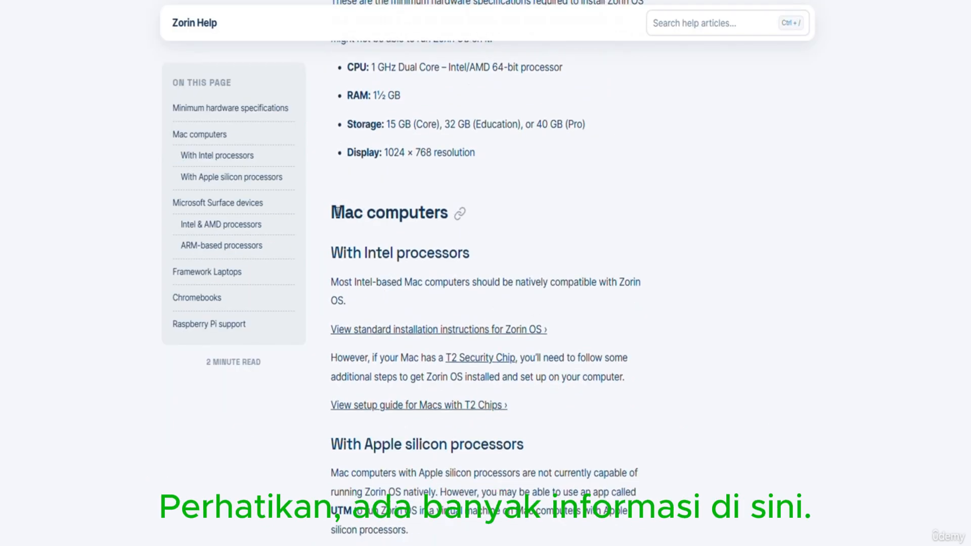
pyautogui.moveTo(337, 211); pyautogui.dragTo(392, 244)
pyautogui.scroll(-8, 390, 234)
pyautogui.scroll(10, 391, 245)
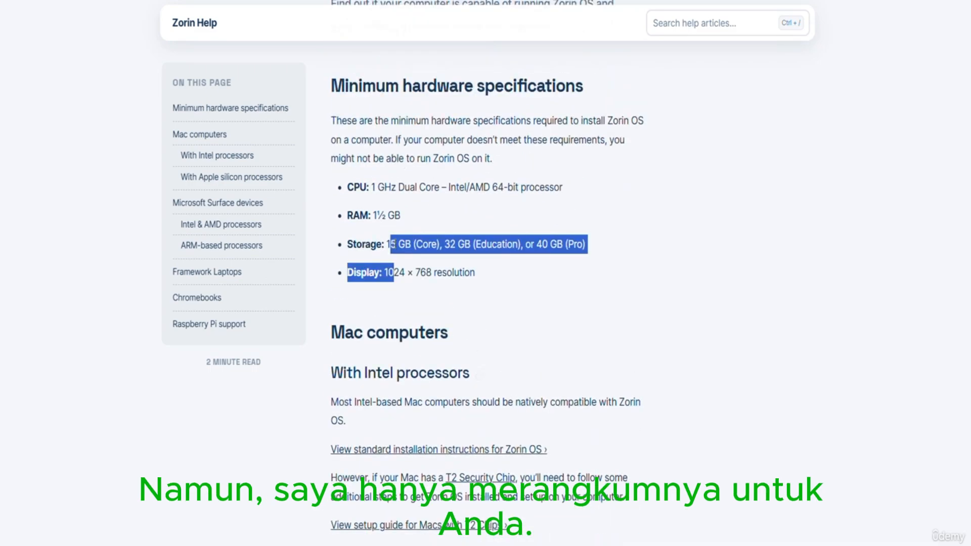
pyautogui.click(395, 244)
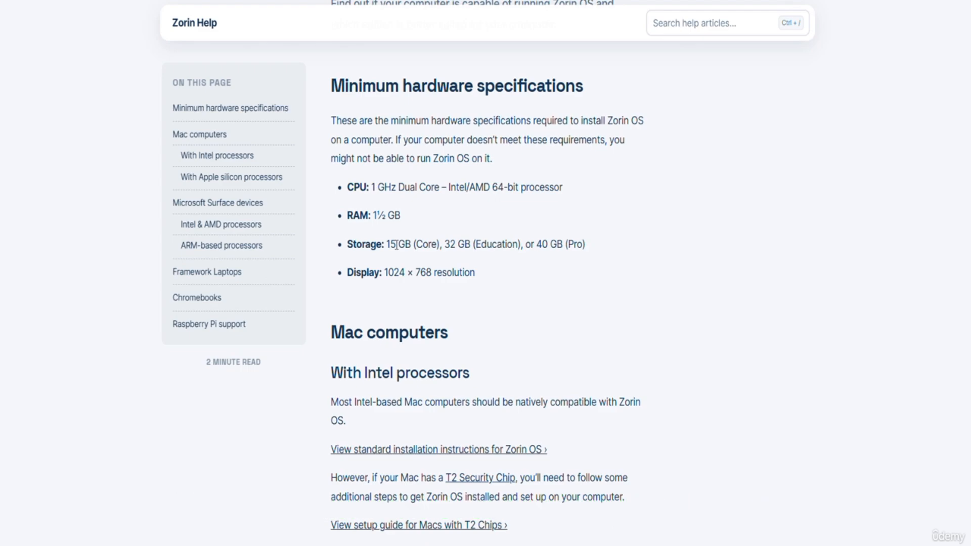
pyautogui.scroll(3, 291, 299)
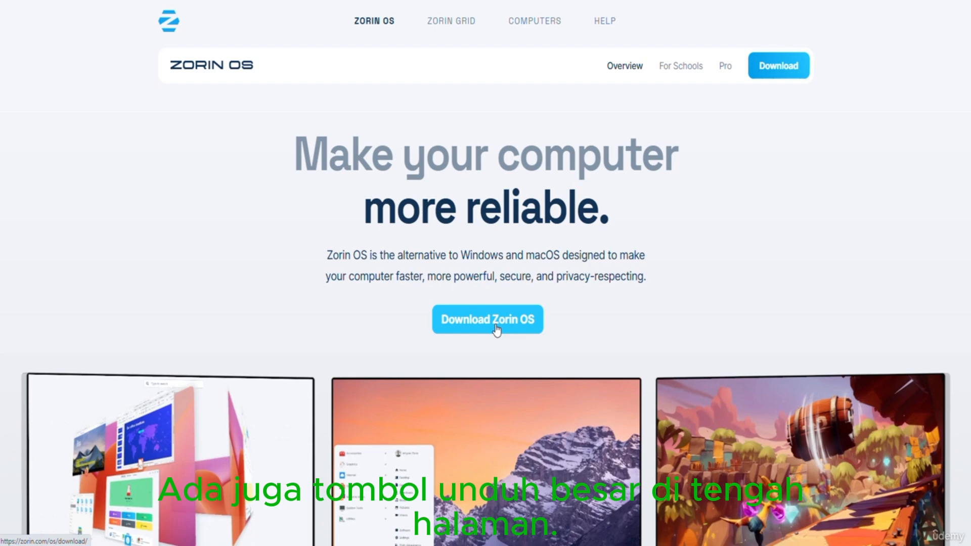
# Open the Zorin OS download page and locate the Zorin OS 17.3 Core edition
pyautogui.click(791, 70)
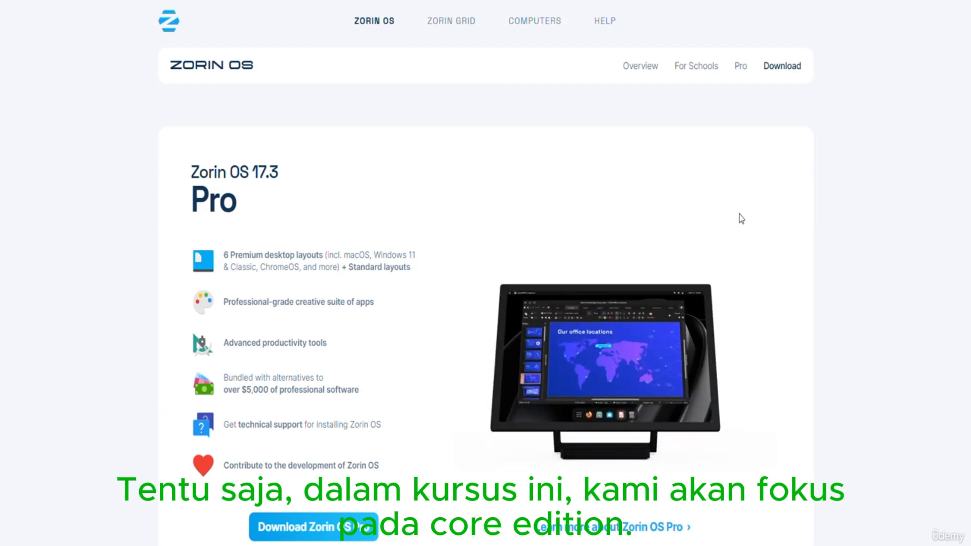
pyautogui.scroll(-4, 741, 219)
pyautogui.scroll(-8, 741, 218)
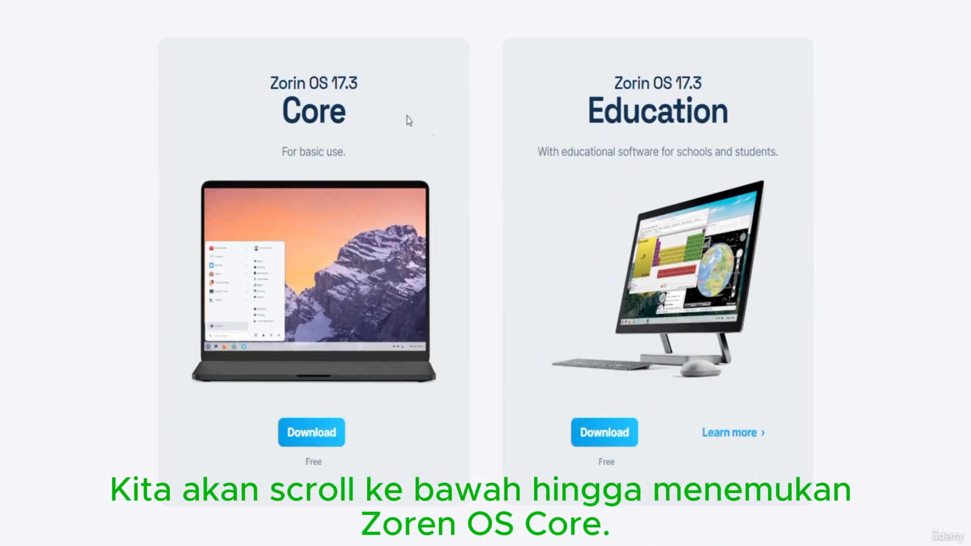
pyautogui.moveTo(268, 83); pyautogui.dragTo(357, 84)
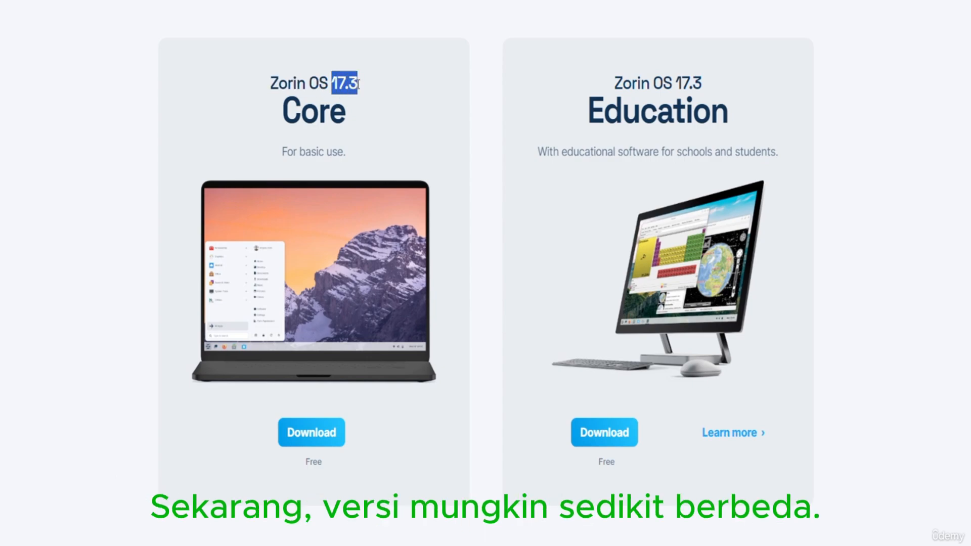
pyautogui.click(368, 99)
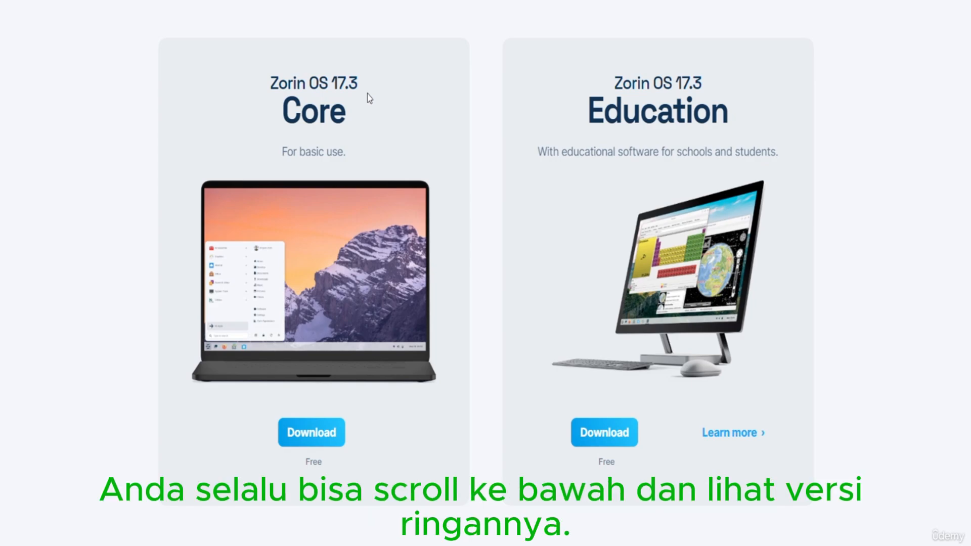
# Review the Lite, Core, Education and Pro editions offered on the download page
pyautogui.scroll(-15, 369, 99)
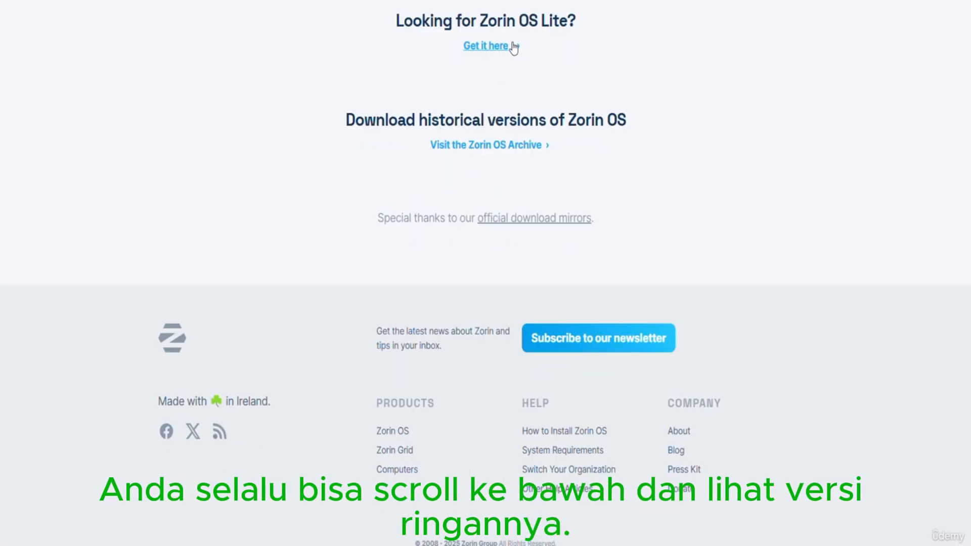
pyautogui.scroll(15, 704, 201)
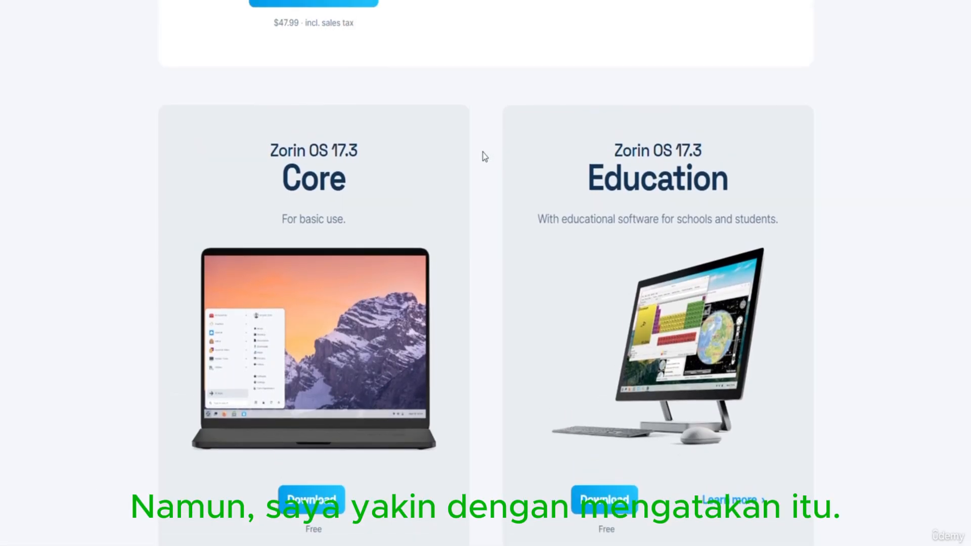
pyautogui.scroll(-1, 483, 156)
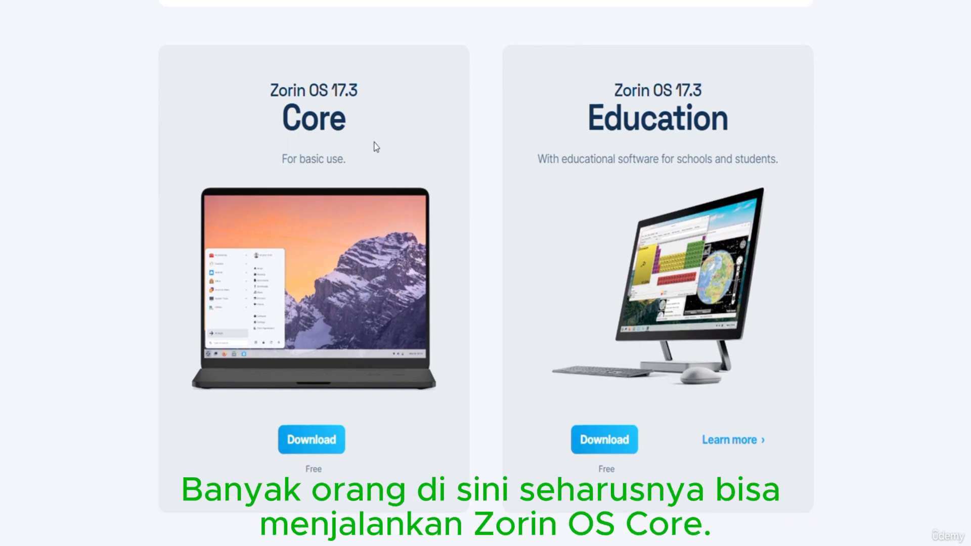
pyautogui.moveTo(353, 127); pyautogui.dragTo(269, 90)
pyautogui.click(358, 122)
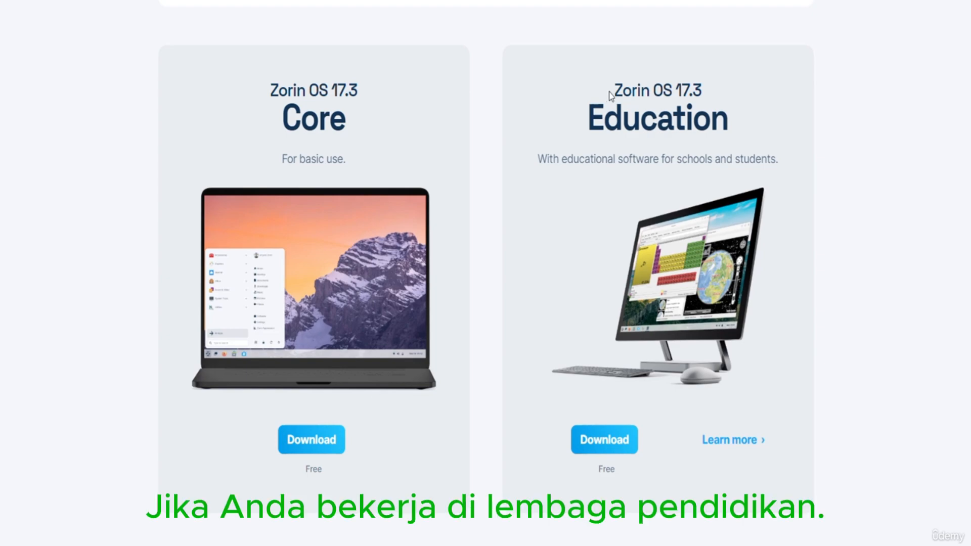
pyautogui.moveTo(608, 96); pyautogui.dragTo(737, 135)
pyautogui.scroll(10, 781, 203)
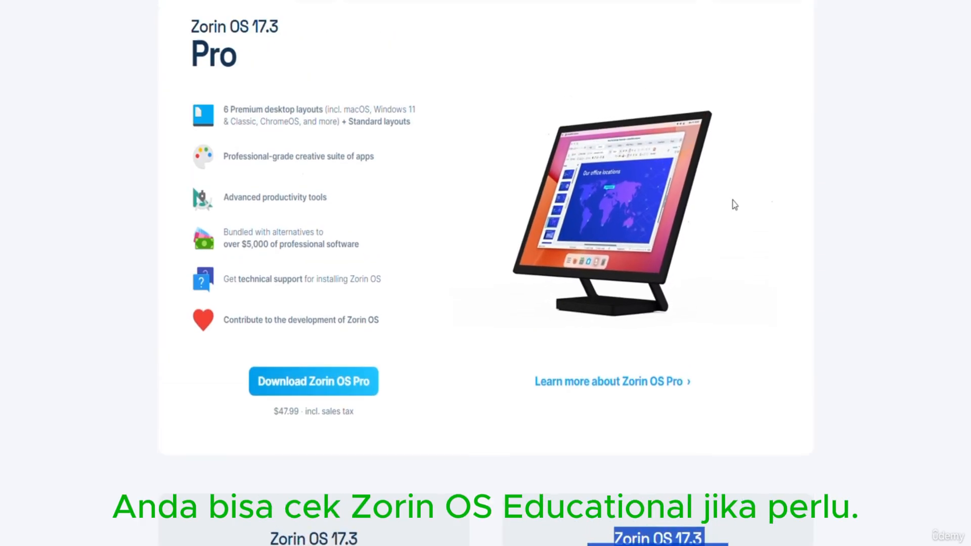
pyautogui.moveTo(241, 158); pyautogui.dragTo(192, 124)
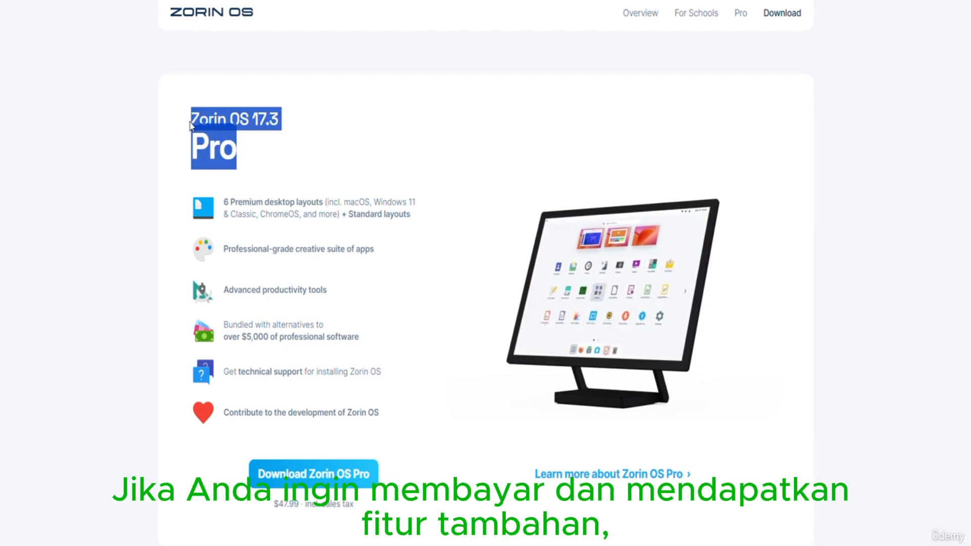
pyautogui.click(174, 164)
pyautogui.scroll(-8, 182, 188)
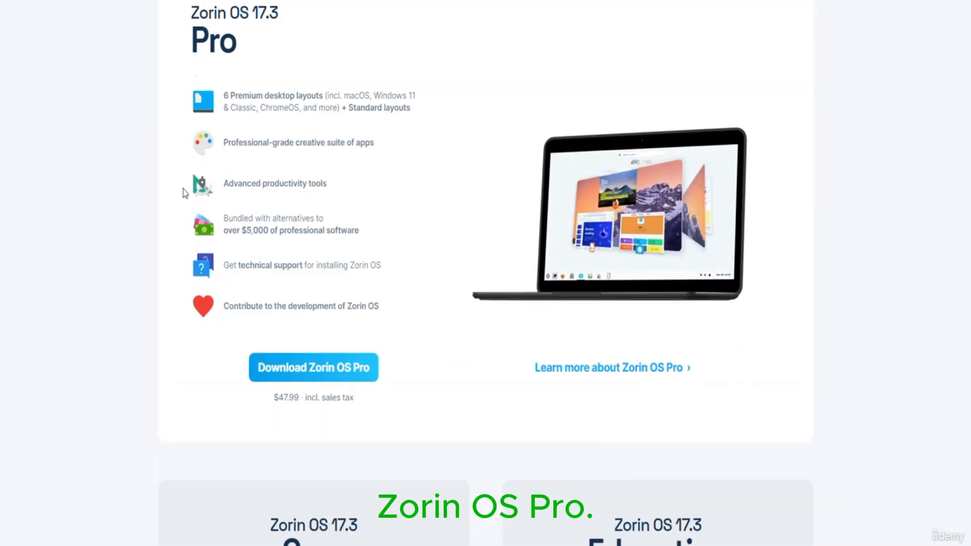
pyautogui.scroll(-6, 205, 183)
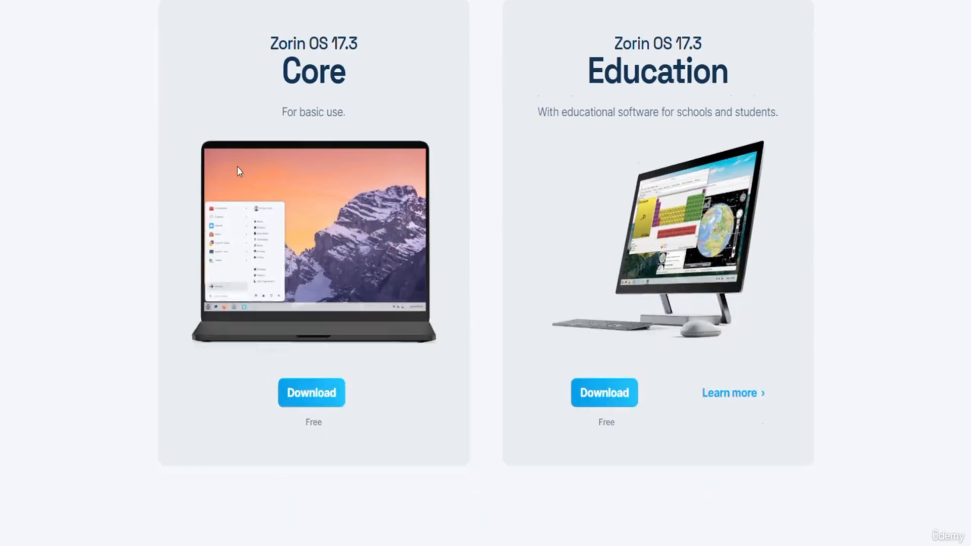
pyautogui.scroll(3, 341, 258)
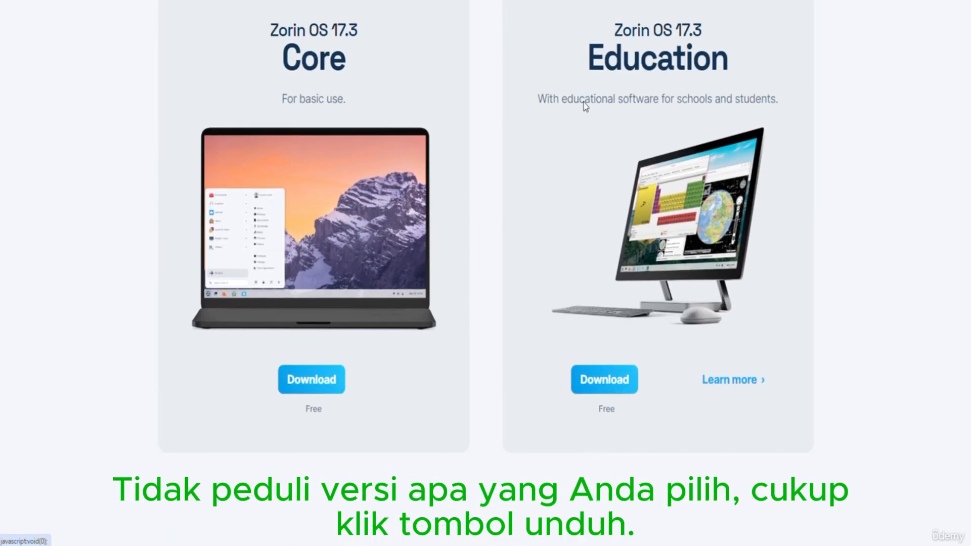
# Download Zorin OS 17.3 Core, skipping the newsletter subscription
pyautogui.click(312, 385)
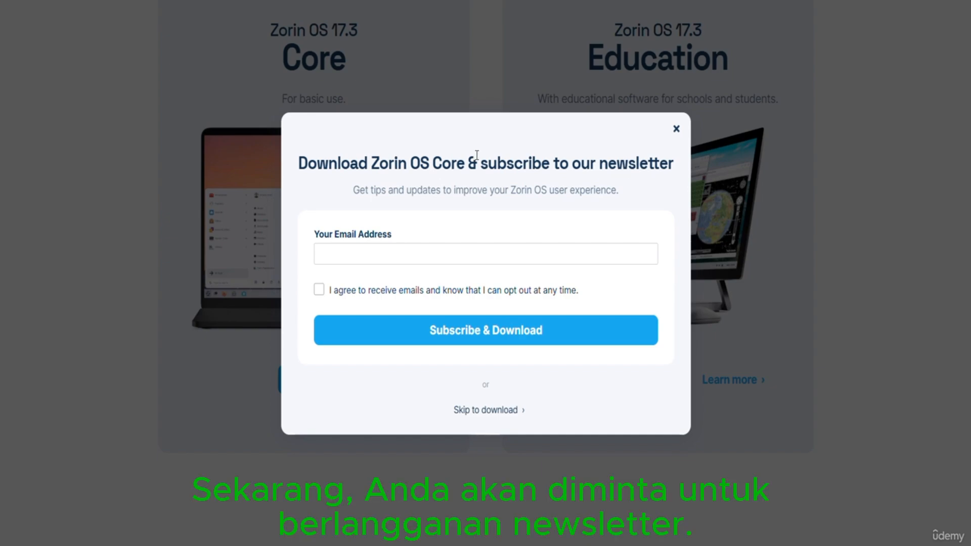
pyautogui.click(419, 258)
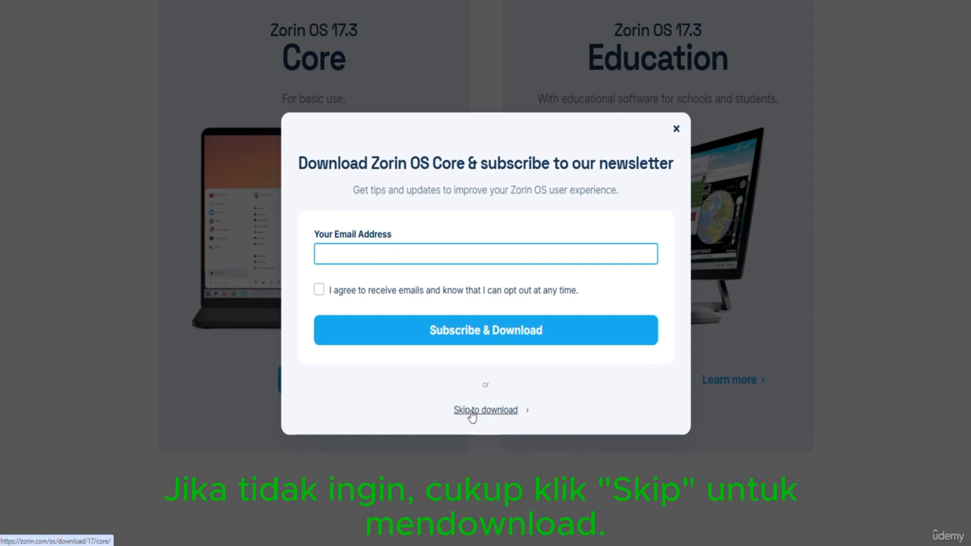
pyautogui.click(496, 414)
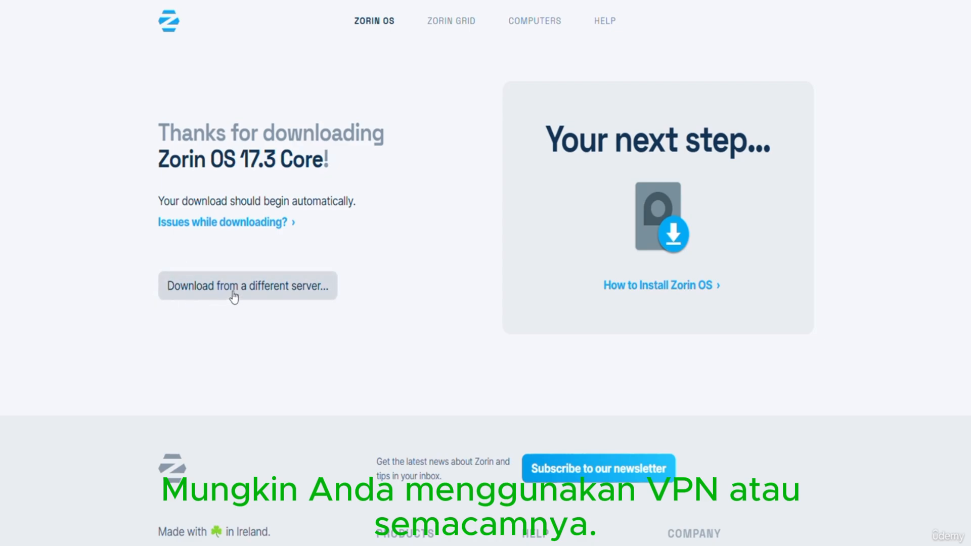
# Show the alternative download servers for Zorin OS 17.3 Core and look through the mirrors by region
pyautogui.click(253, 287)
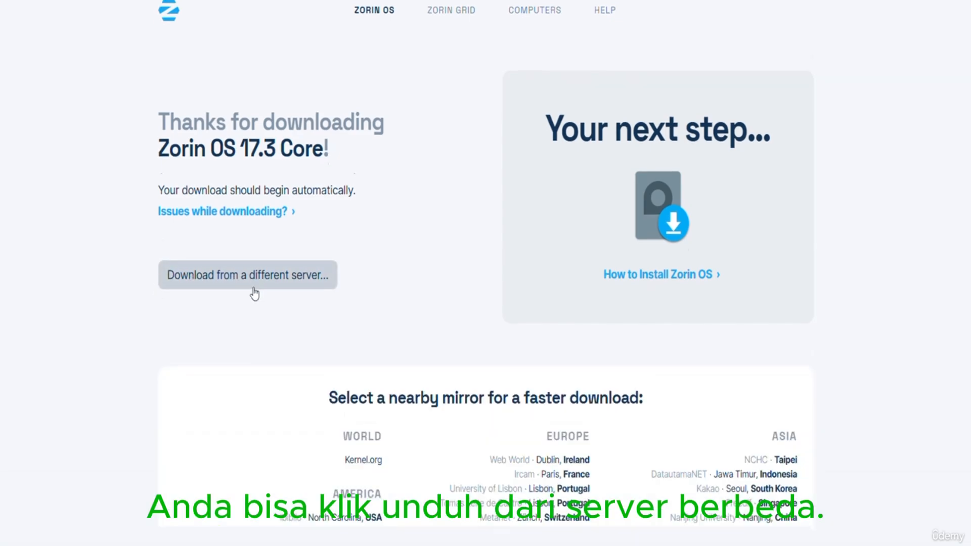
pyautogui.scroll(-3, 591, 282)
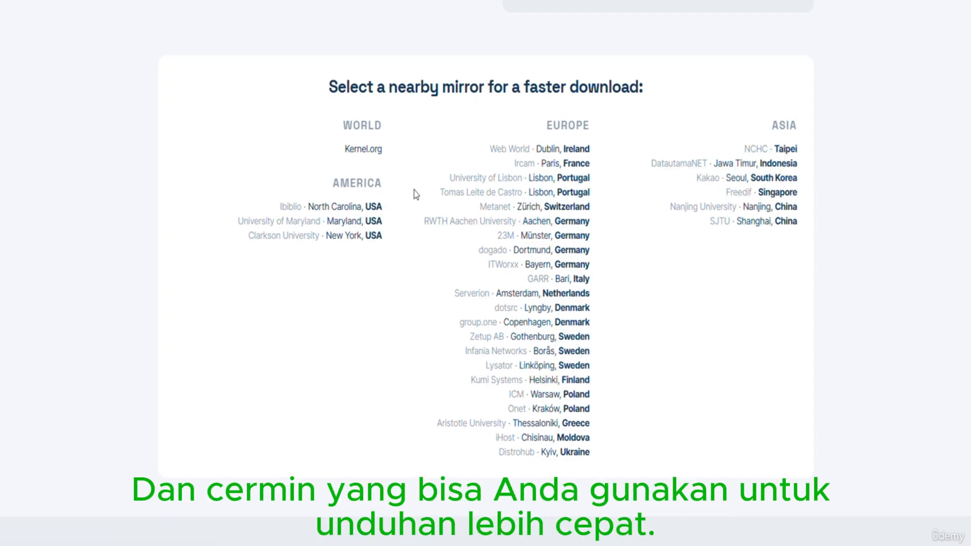
pyautogui.scroll(-5, 415, 190)
pyautogui.scroll(12, 415, 191)
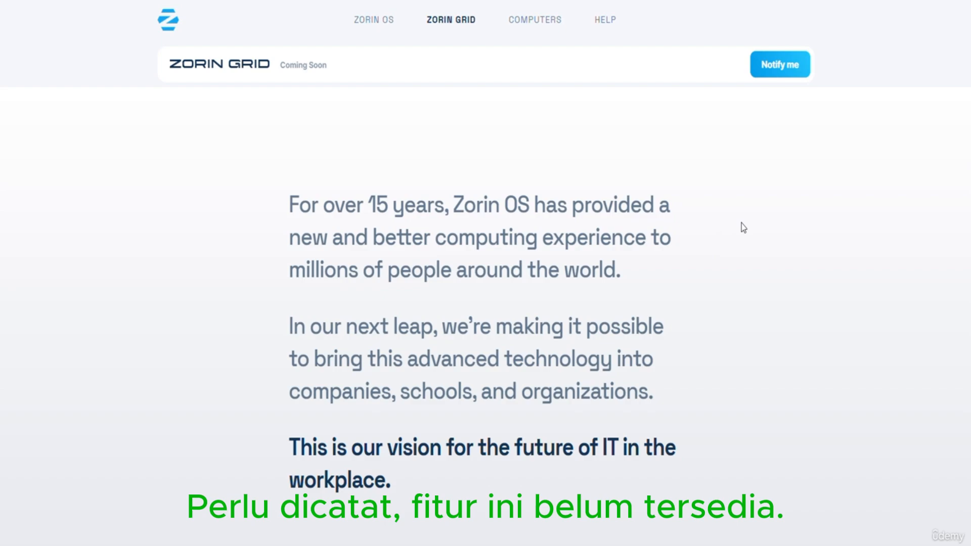
# Read the Zorin Grid page, covering its availability, its workplace vision and the computer management description
pyautogui.moveTo(328, 65); pyautogui.dragTo(179, 67)
pyautogui.click(285, 150)
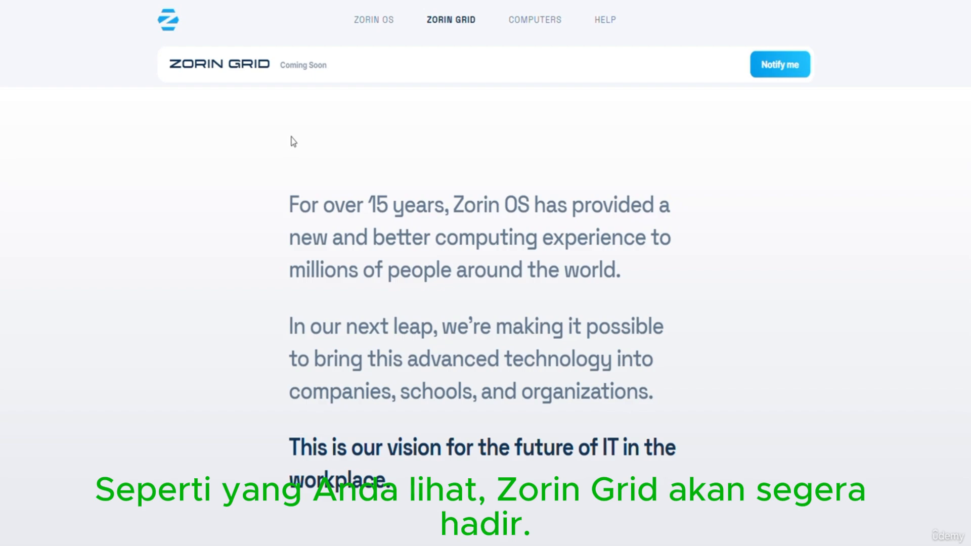
pyautogui.scroll(-15, 293, 141)
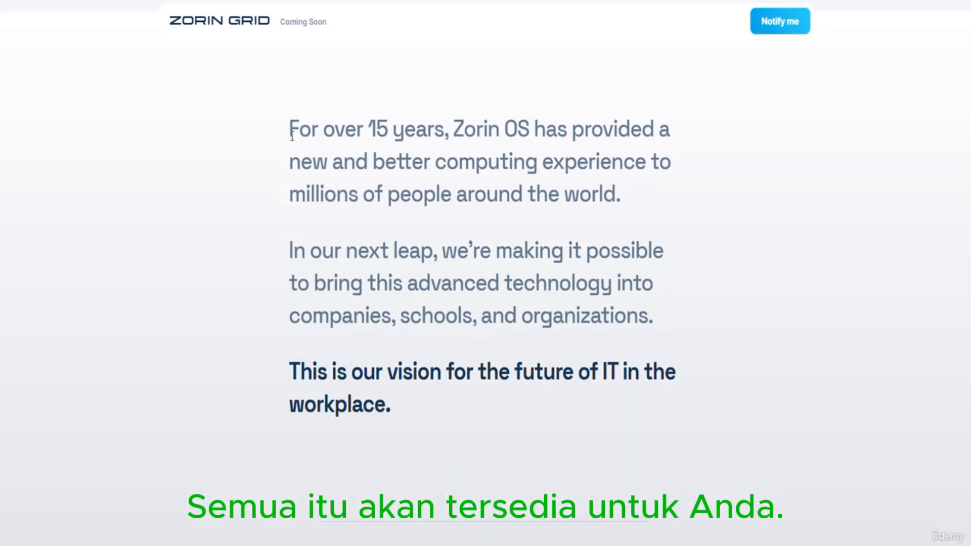
pyautogui.scroll(-5, 293, 137)
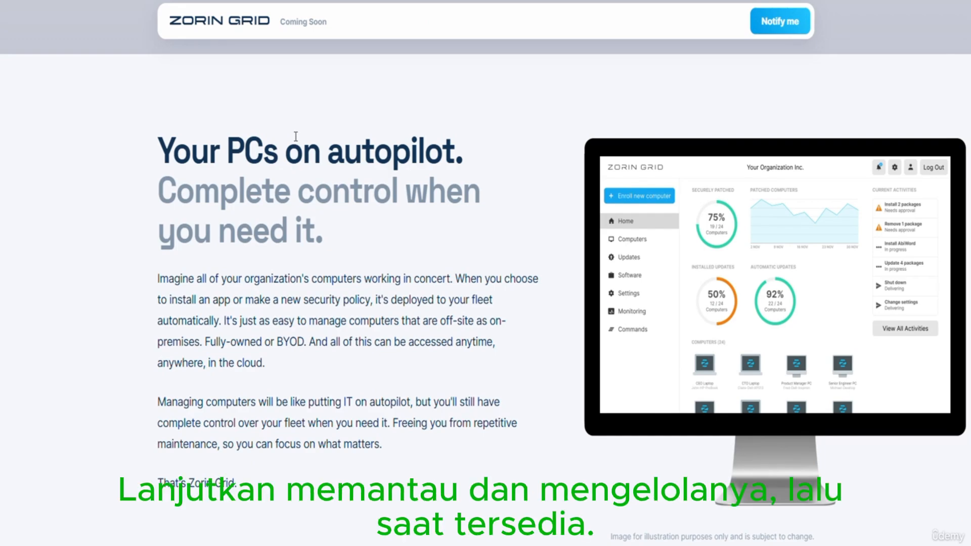
pyautogui.scroll(-5, 296, 136)
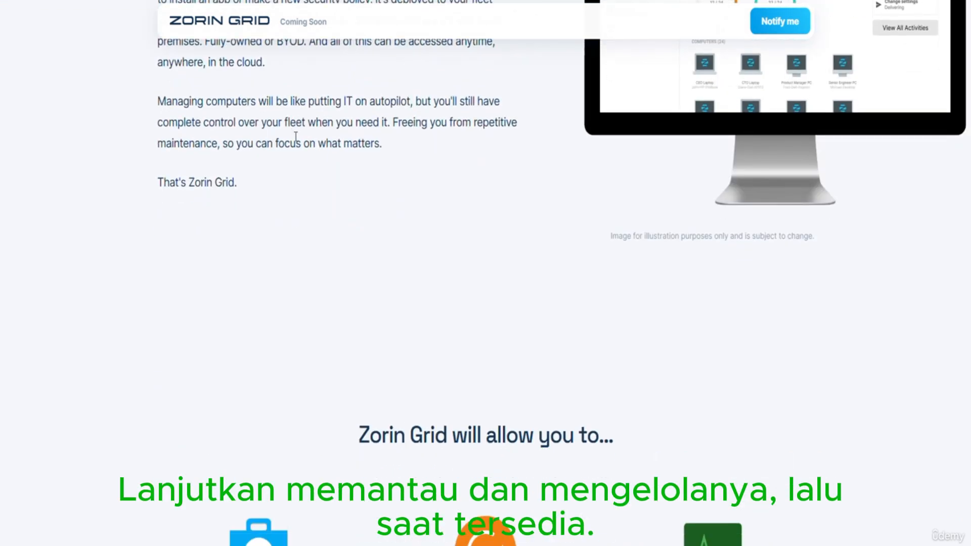
# Review the list of what Zorin Grid will allow, from installing apps and update policies to inventory tracking and desktop settings
pyautogui.scroll(-6, 296, 137)
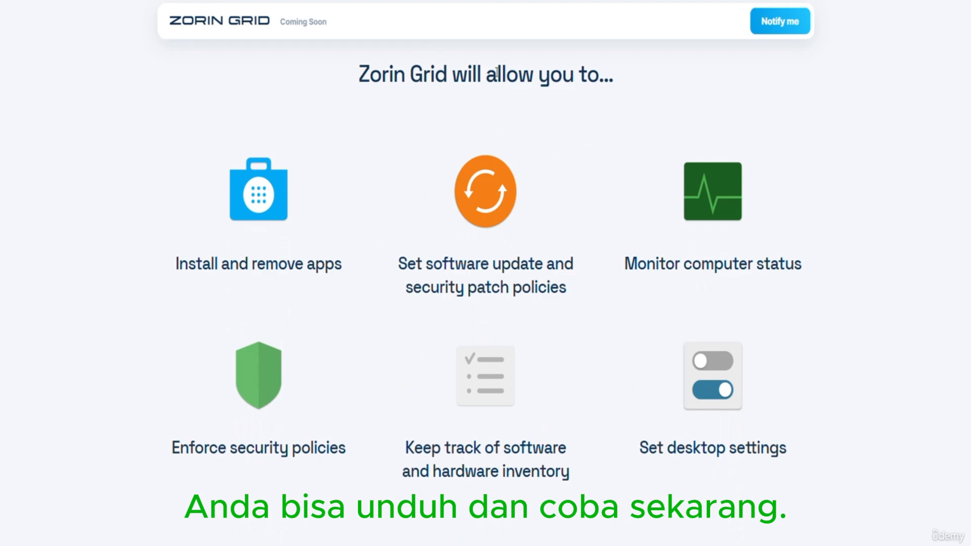
pyautogui.moveTo(358, 74); pyautogui.dragTo(578, 75)
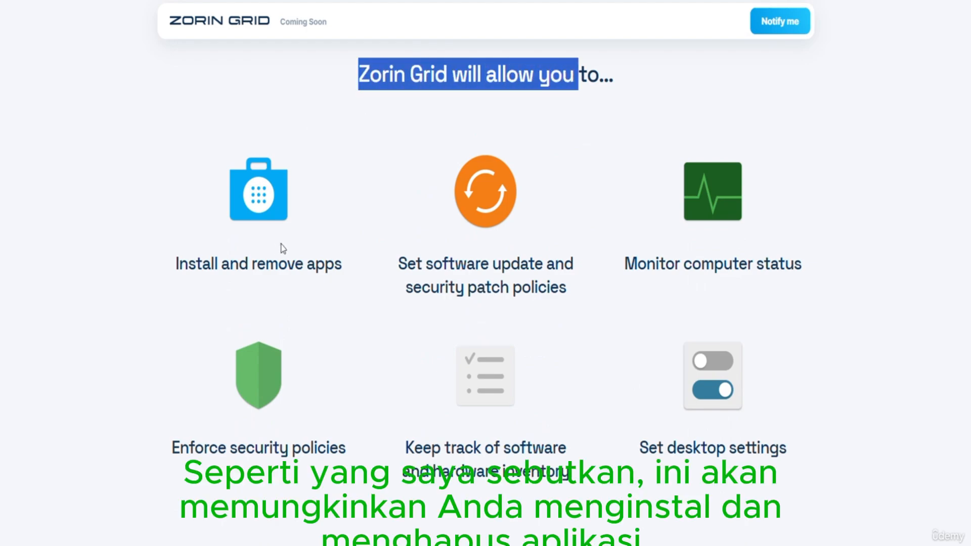
pyautogui.tripleClick(283, 264)
pyautogui.tripleClick(504, 267)
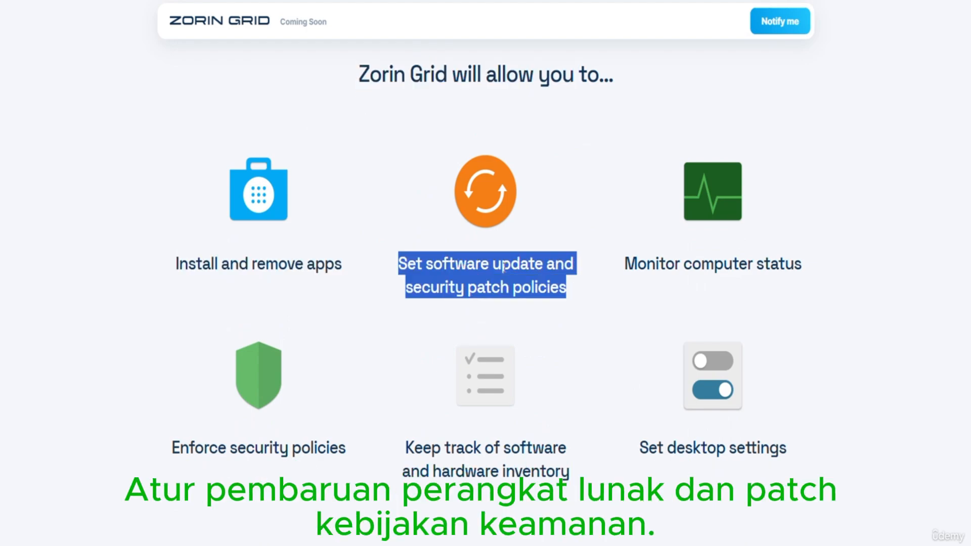
pyautogui.tripleClick(673, 263)
pyautogui.tripleClick(692, 453)
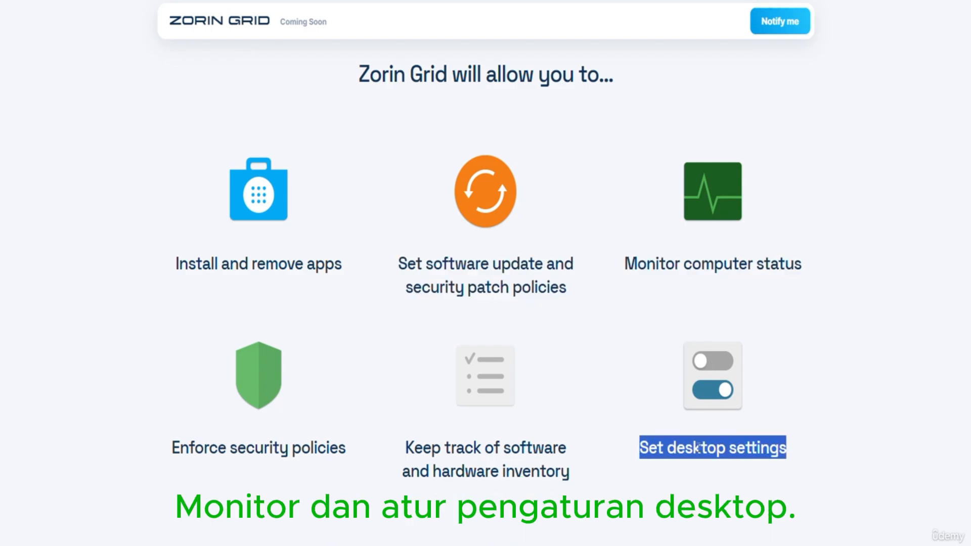
pyautogui.doubleClick(497, 451)
pyautogui.click(498, 451)
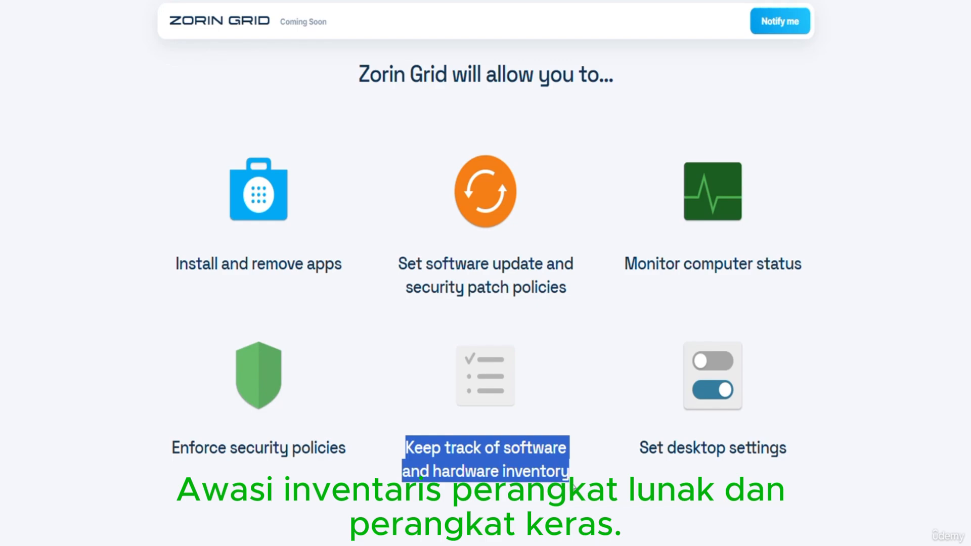
pyautogui.scroll(-7, 329, 374)
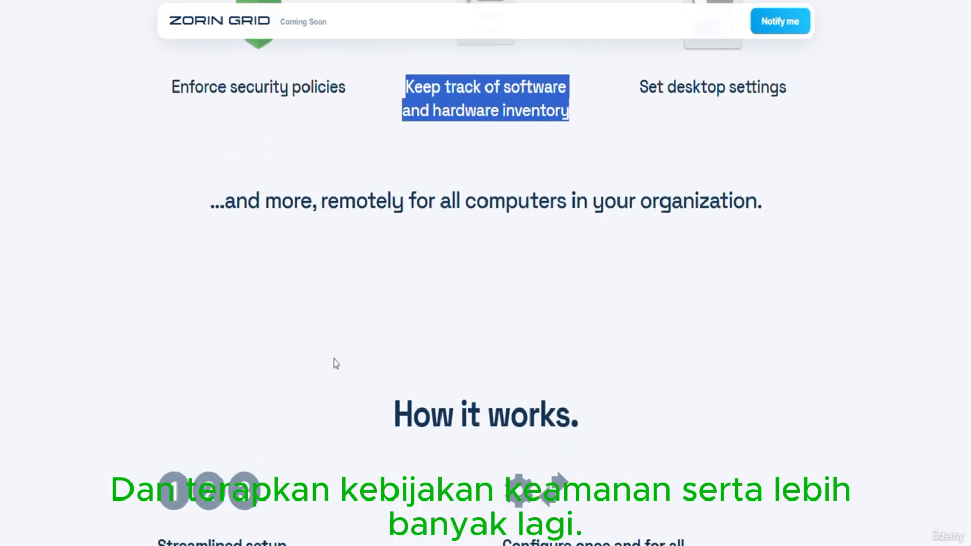
pyautogui.moveTo(304, 205); pyautogui.dragTo(429, 203)
# Read how Zorin Grid works and continue through the Zorin OS benefits, testimonials and the note on support for other Linux systems
pyautogui.scroll(-6, 426, 253)
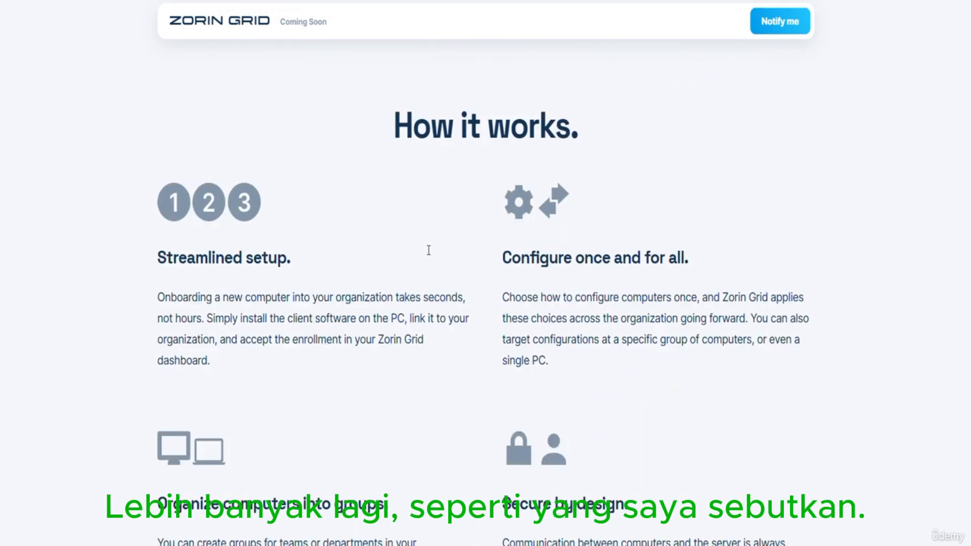
pyautogui.scroll(-1, 428, 251)
pyautogui.scroll(1, 427, 247)
pyautogui.scroll(-2, 438, 298)
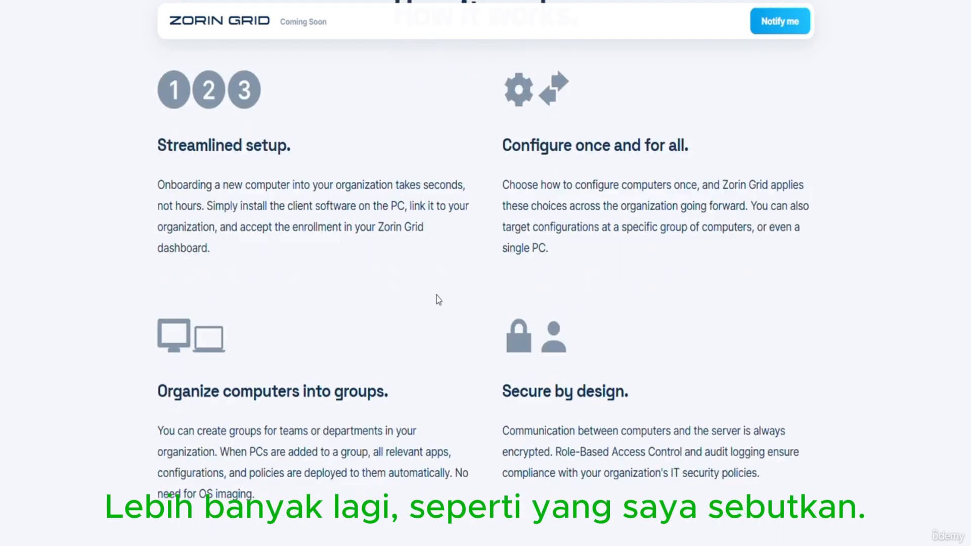
pyautogui.scroll(-9, 438, 299)
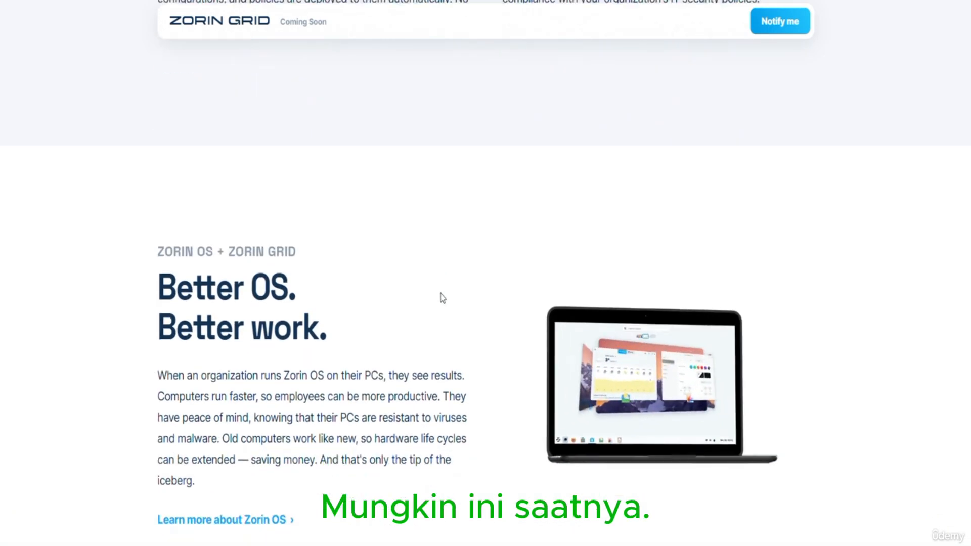
pyautogui.scroll(-12, 443, 298)
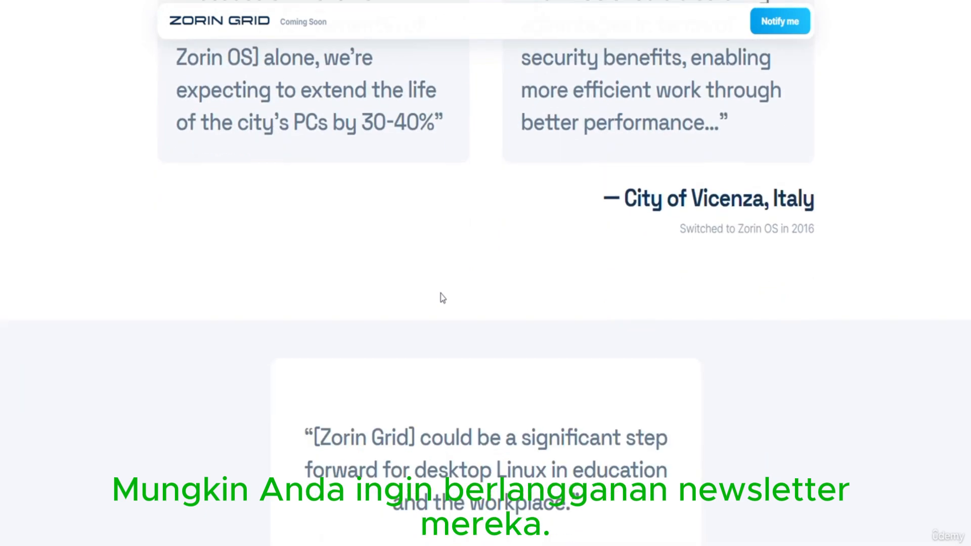
pyautogui.scroll(-12, 442, 298)
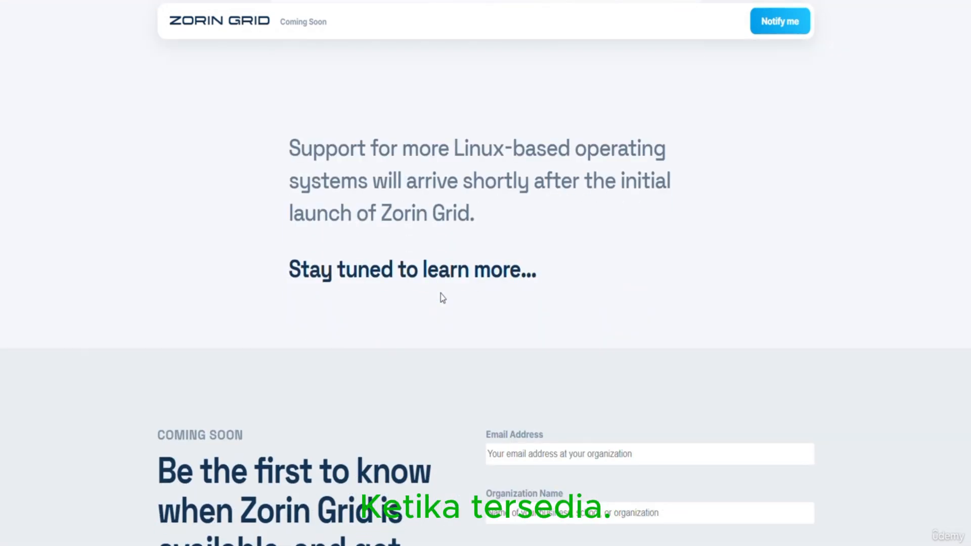
# Examine the Zorin Grid early-access notification form and the section on switching an organization from Windows
pyautogui.scroll(-3, 440, 300)
pyautogui.scroll(-1, 639, 150)
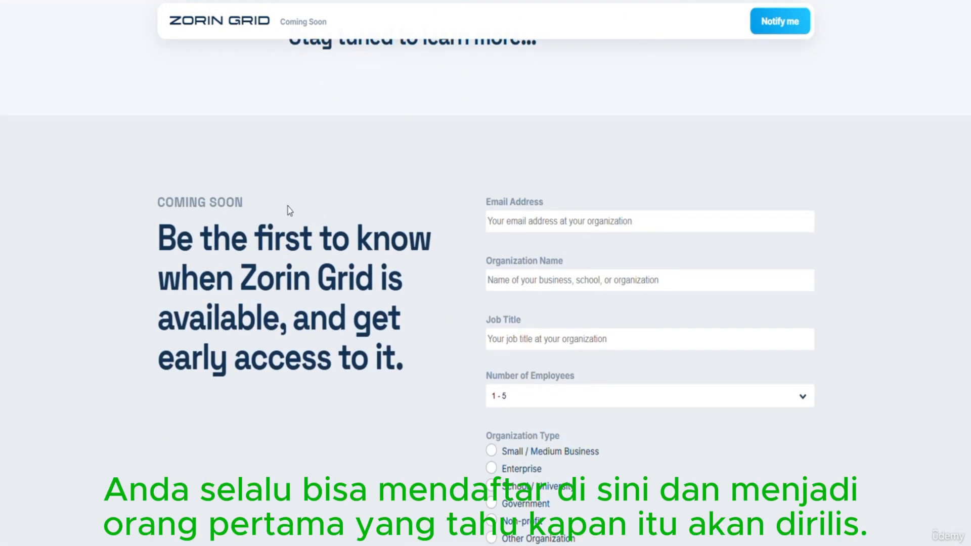
pyautogui.scroll(-1, 389, 308)
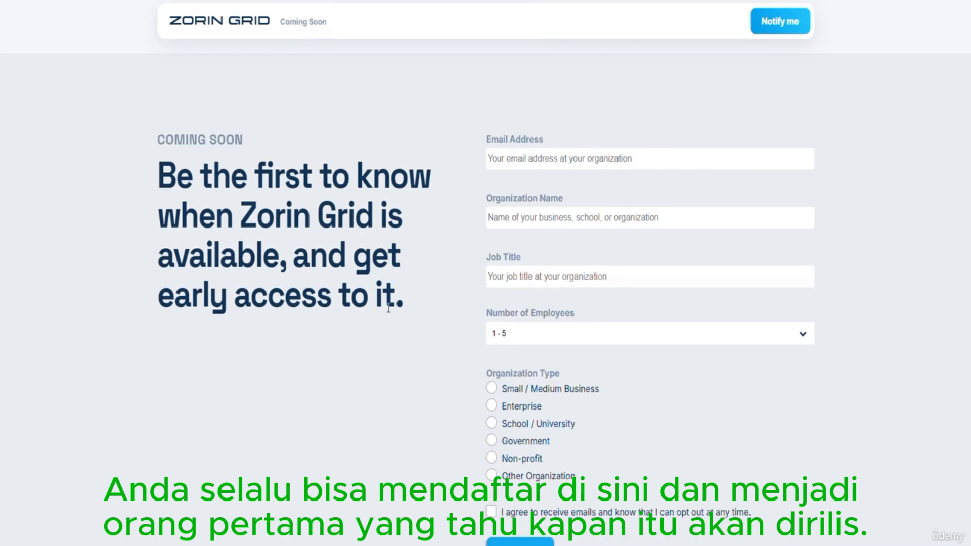
pyautogui.scroll(-8, 388, 308)
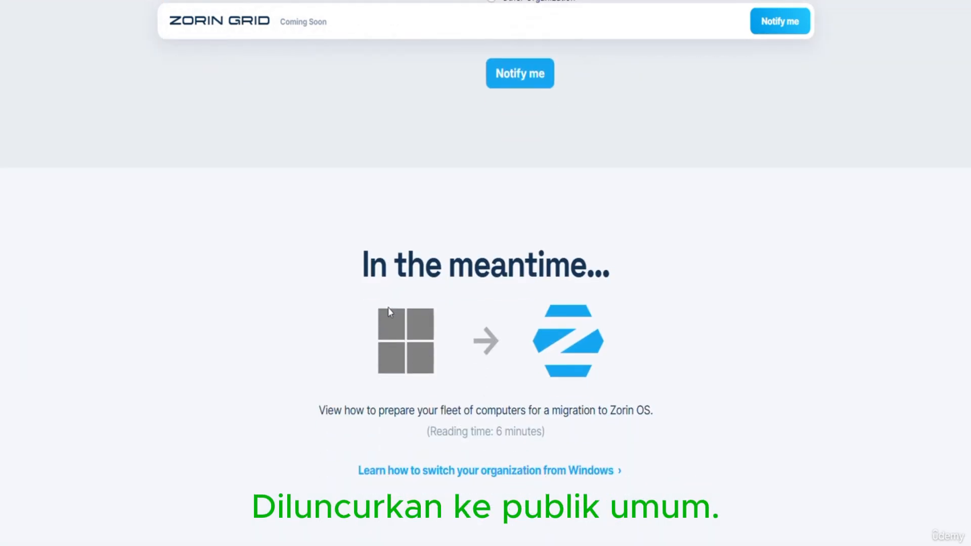
pyautogui.scroll(20, 368, 83)
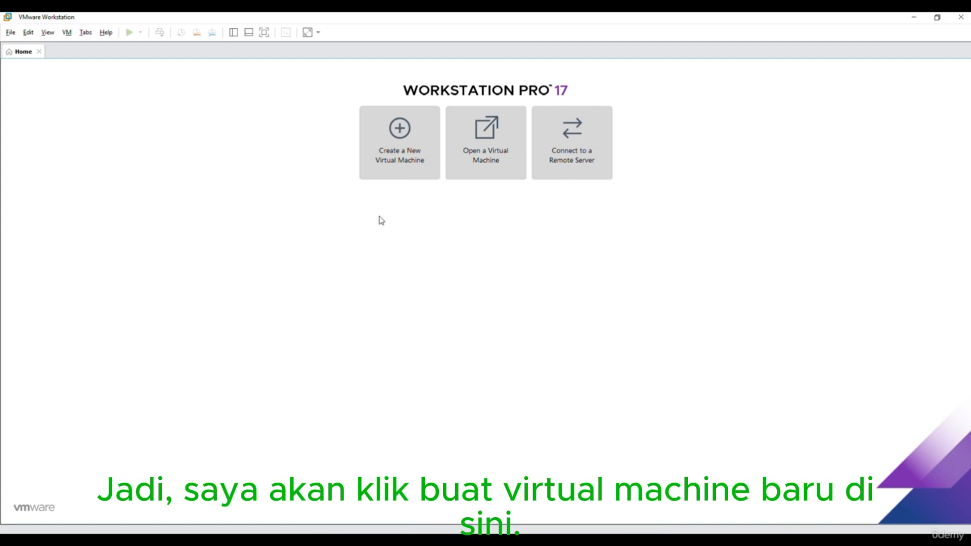
# In VMware Workstation, set up a new virtual machine of guest type Other named ZorinOS, with a 40 GB disk stored as a single file
pyautogui.click(403, 173)
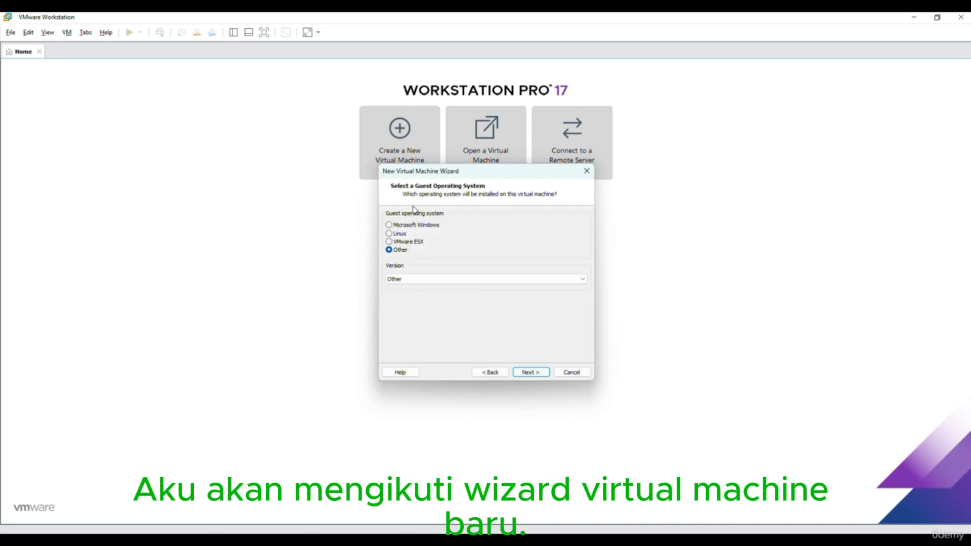
pyautogui.click(528, 374)
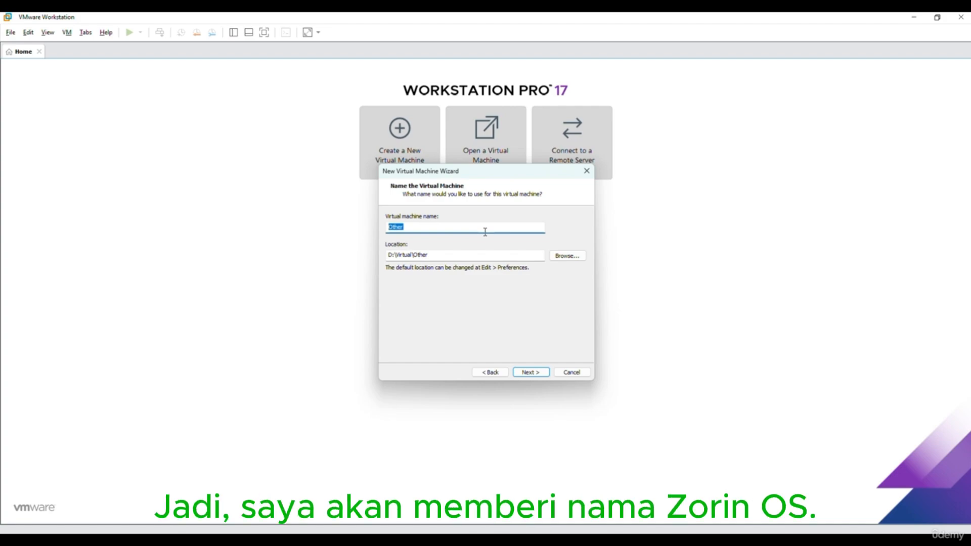
pyautogui.write('ZorinOS')
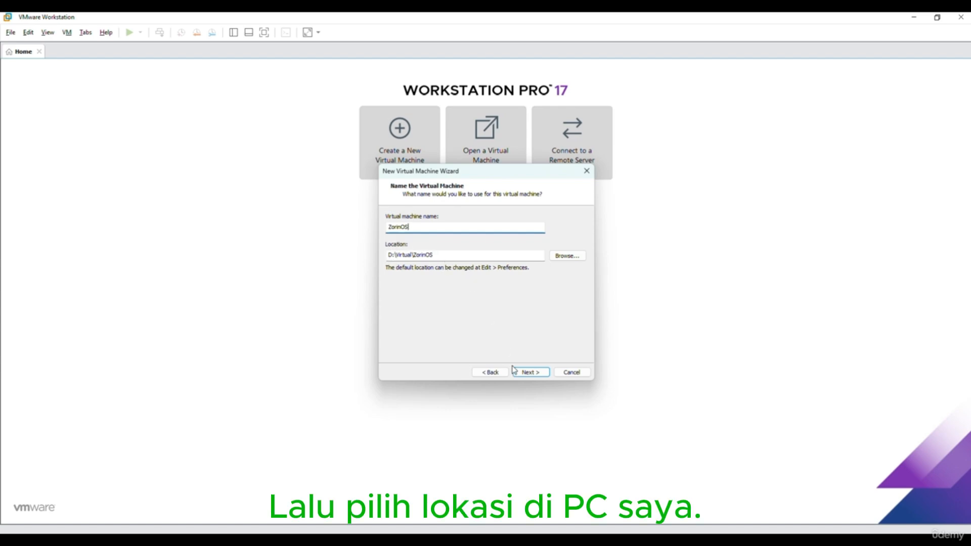
pyautogui.click(525, 373)
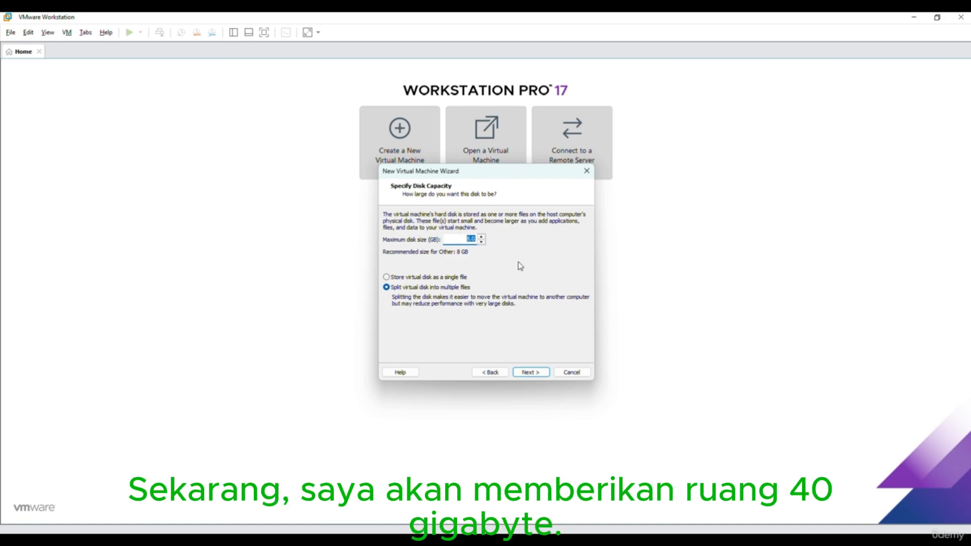
pyautogui.write('40')
pyautogui.click(438, 278)
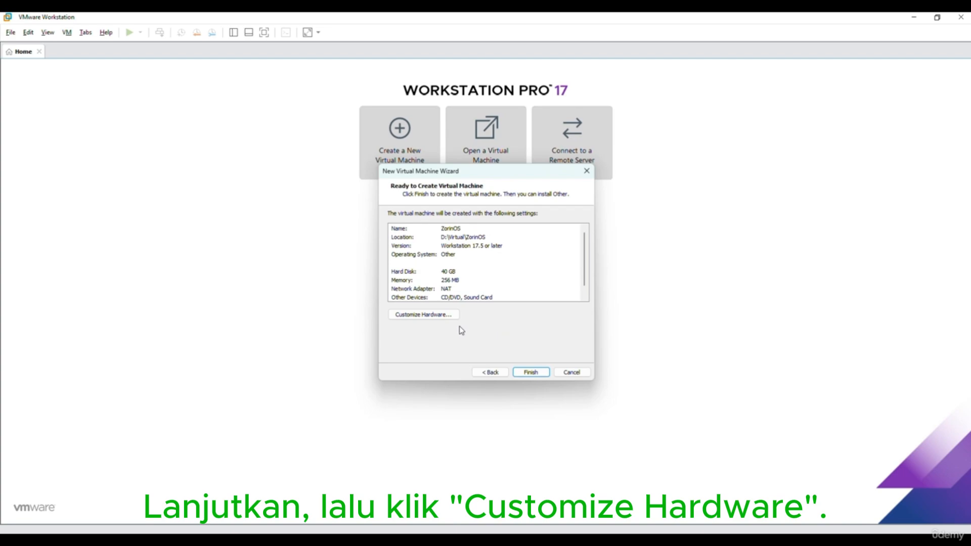
# Customize the hardware with 4096 MB of memory and 4 cores per processor, with Intel VT-x/EPT or AMD-V/RVI virtualization enabled
pyautogui.click(442, 322)
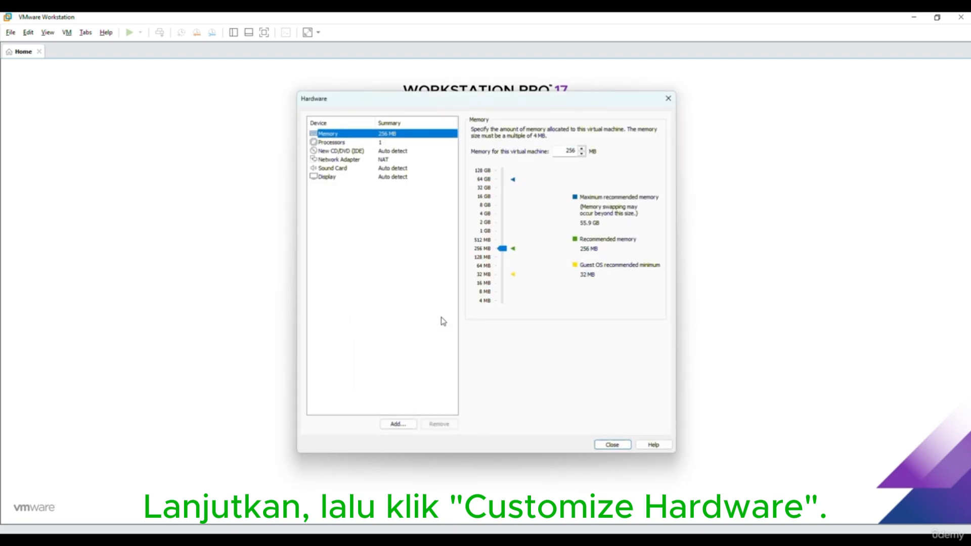
pyautogui.moveTo(503, 222); pyautogui.dragTo(503, 219)
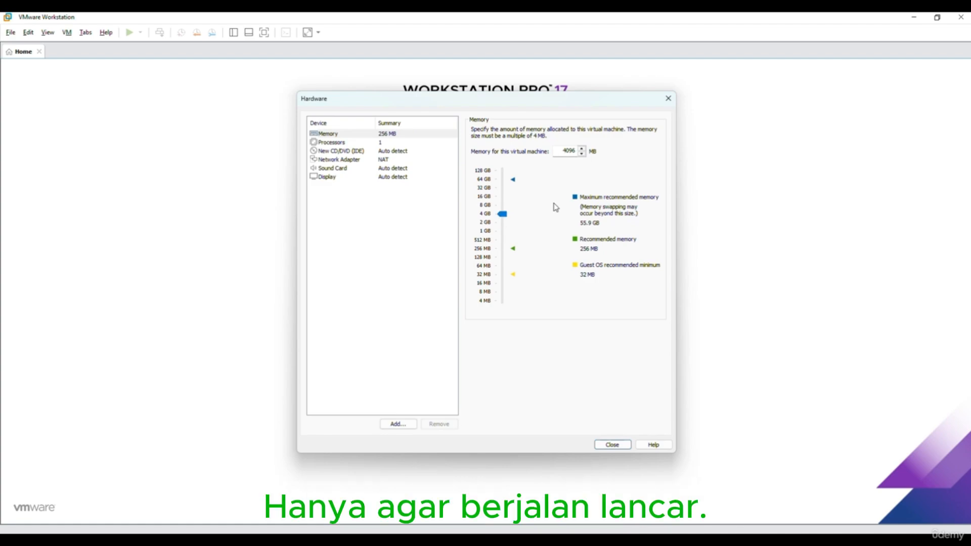
pyautogui.click(331, 142)
pyautogui.click(588, 143)
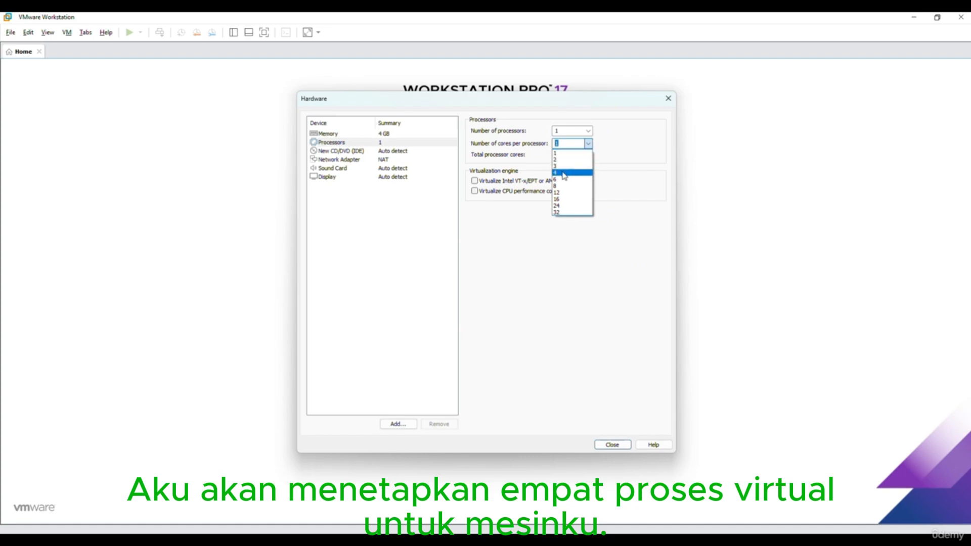
pyautogui.click(563, 173)
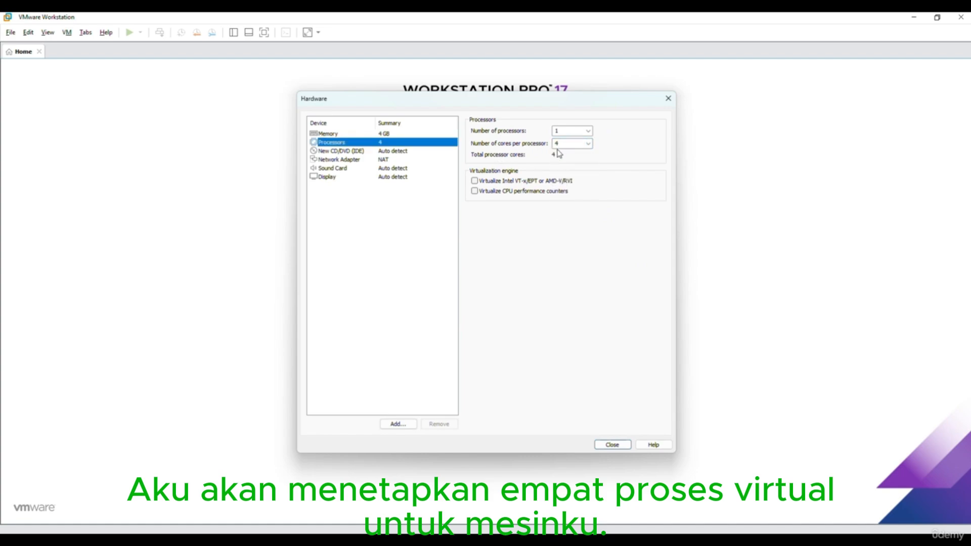
pyautogui.click(507, 181)
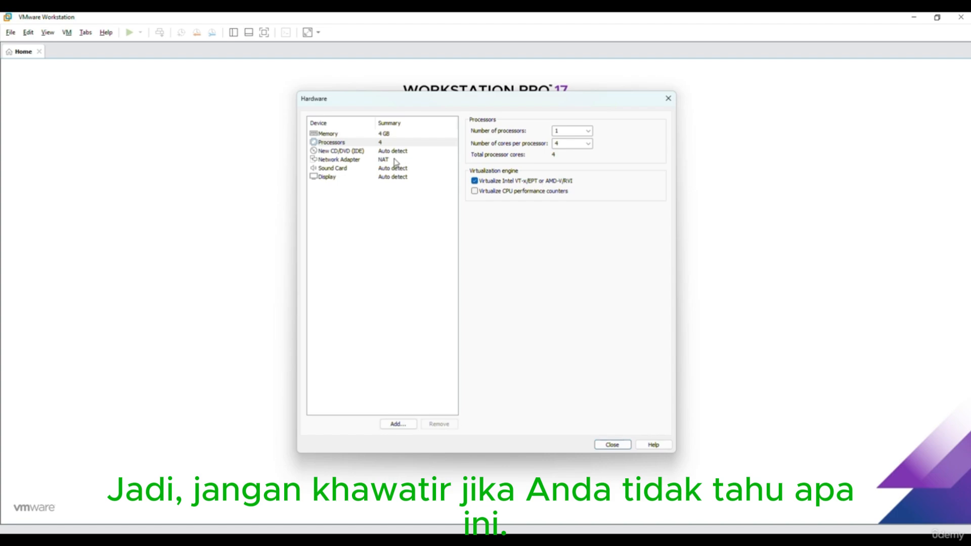
# Set the network adapter to Bridged and have the CD/DVD drive use the ISO image D:\Zorin-OS-17.3-Core-64-bit-r1.iso
pyautogui.click(362, 161)
pyautogui.click(513, 170)
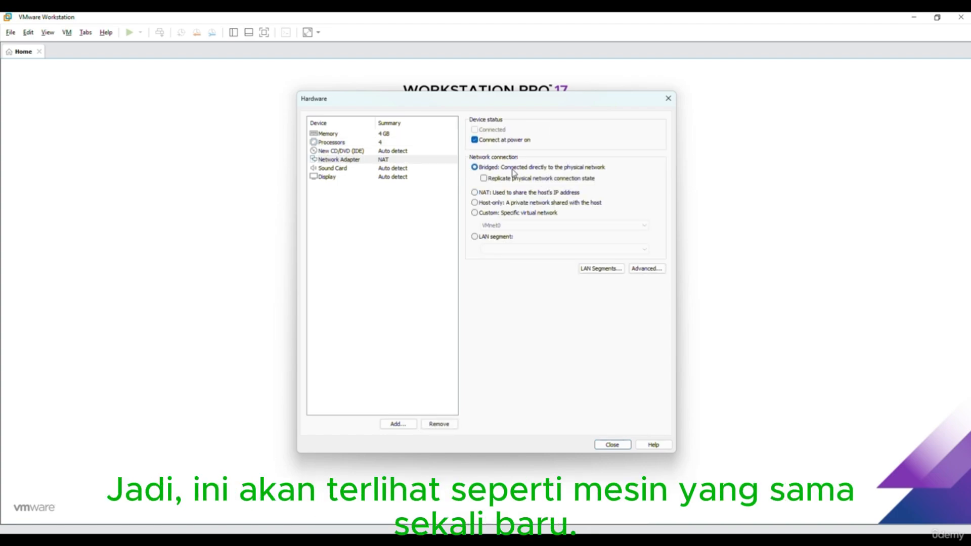
pyautogui.click(375, 152)
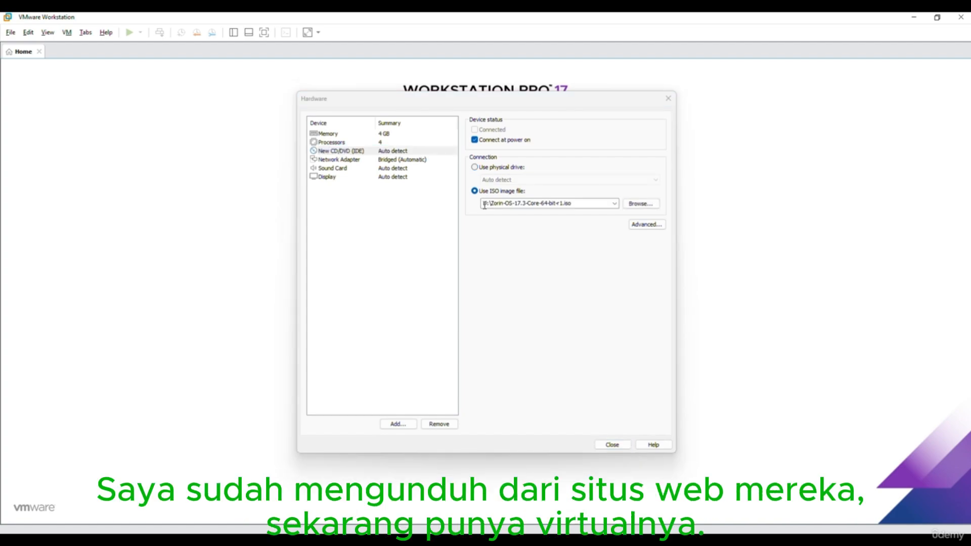
pyautogui.click(483, 205)
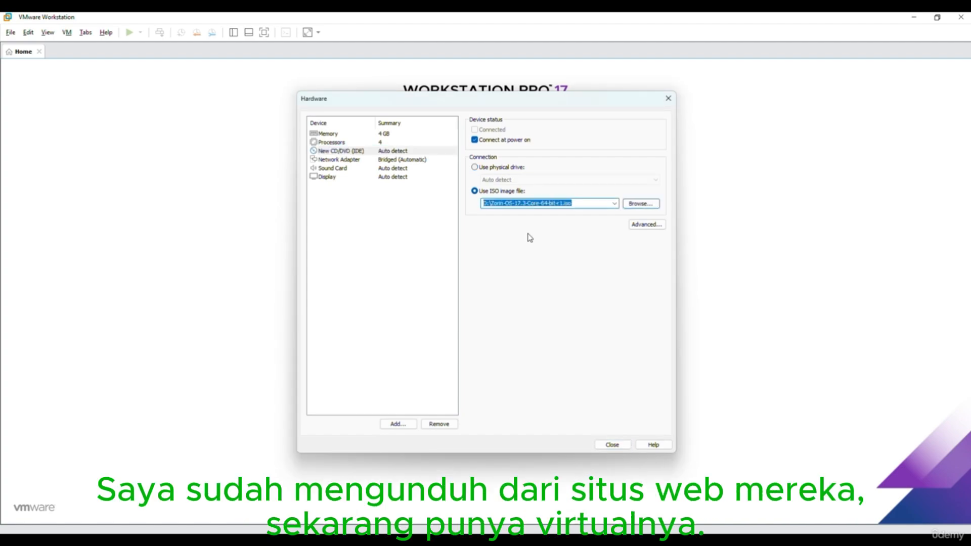
pyautogui.click(543, 202)
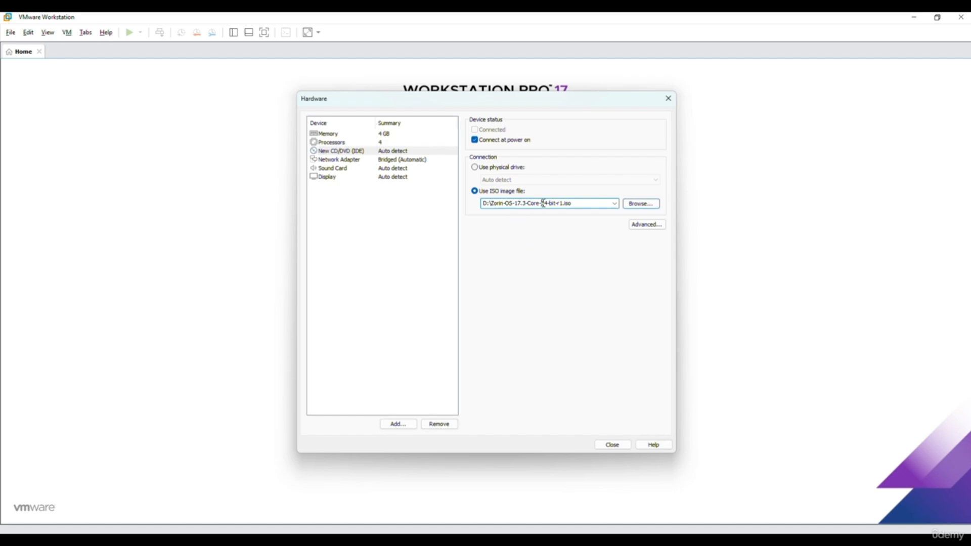
# Recheck the network adapter settings, close the hardware configuration and finish creating the virtual machine
pyautogui.click(405, 160)
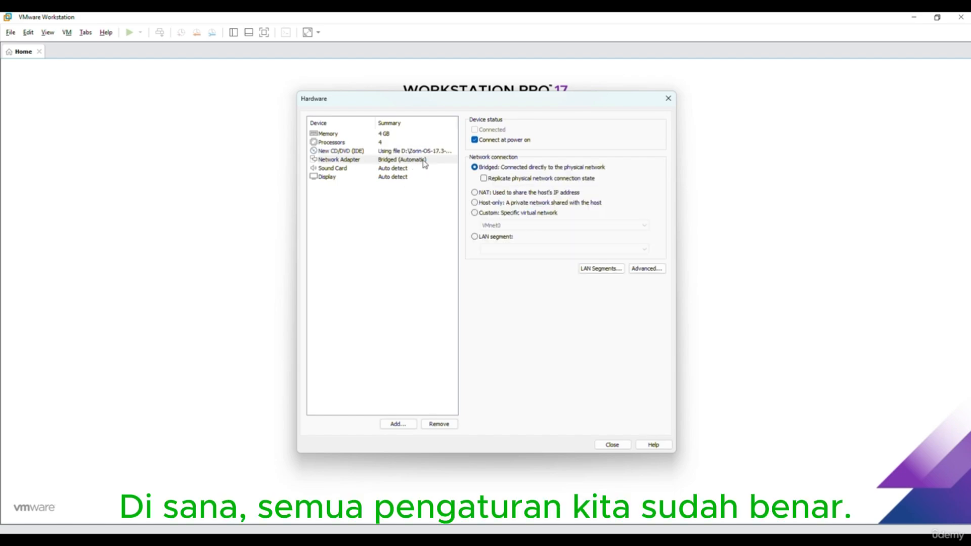
pyautogui.click(617, 447)
pyautogui.click(531, 371)
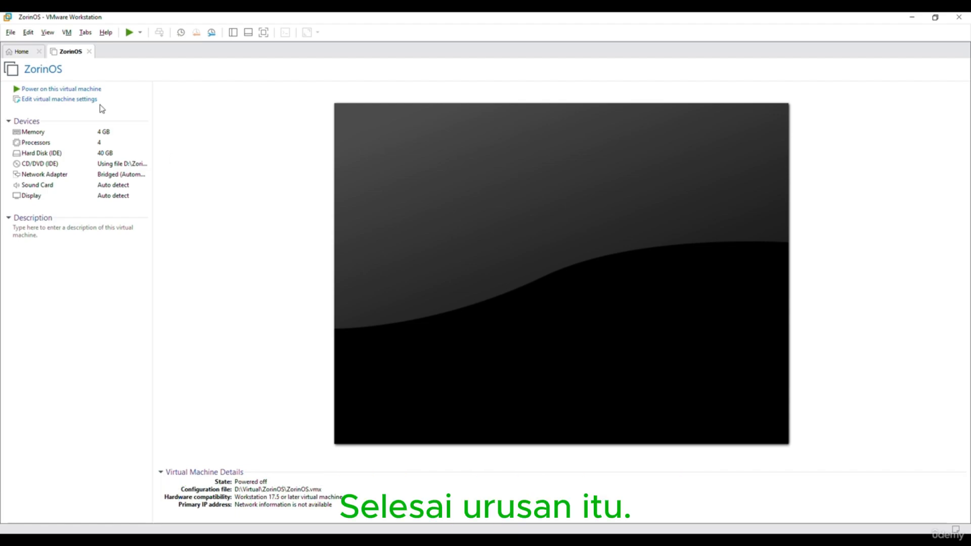
# Power on the ZorinOS virtual machine, dismiss the installation hint and direct input to the guest's boot menu
pyautogui.click(71, 90)
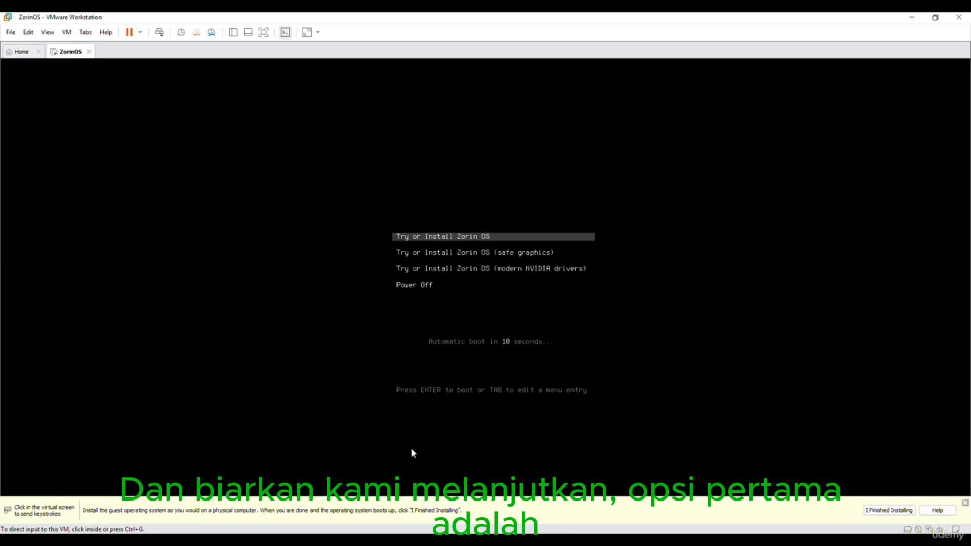
pyautogui.click(965, 503)
pyautogui.click(637, 347)
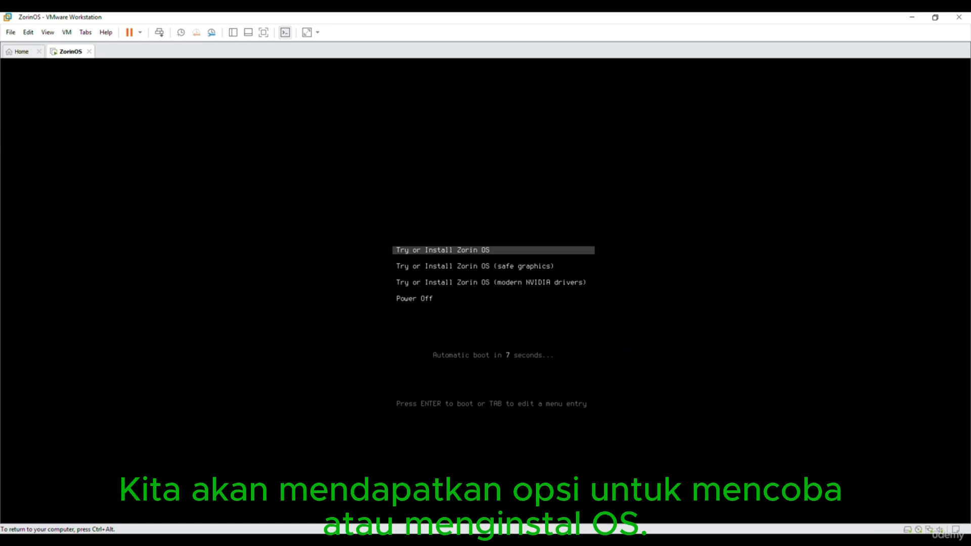
# Look through the safe graphics and modern NVIDIA drivers boot options, ending on the plain Try or Install Zorin OS entry
pyautogui.press('Up')
pyautogui.press('Down')
pyautogui.press('Down')
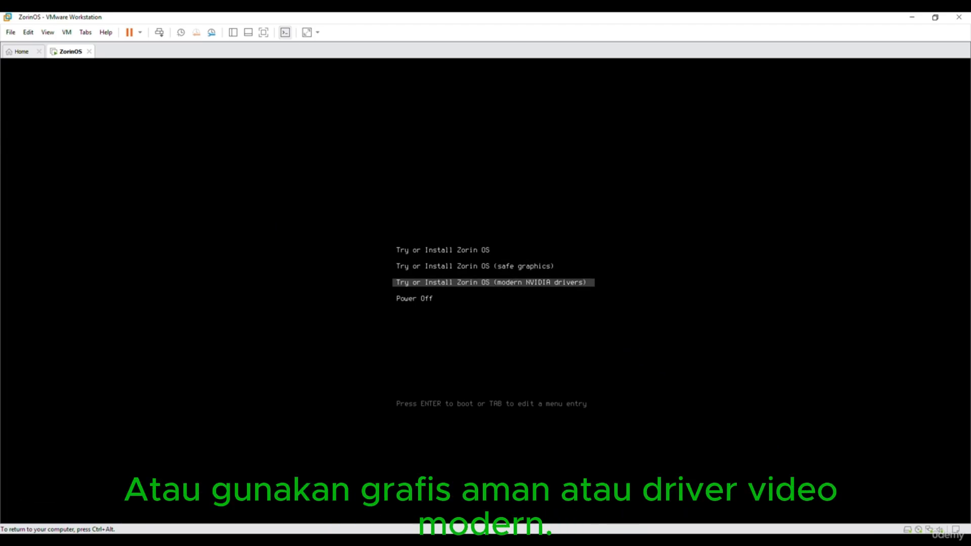
pyautogui.press('Up')
pyautogui.press('Up')
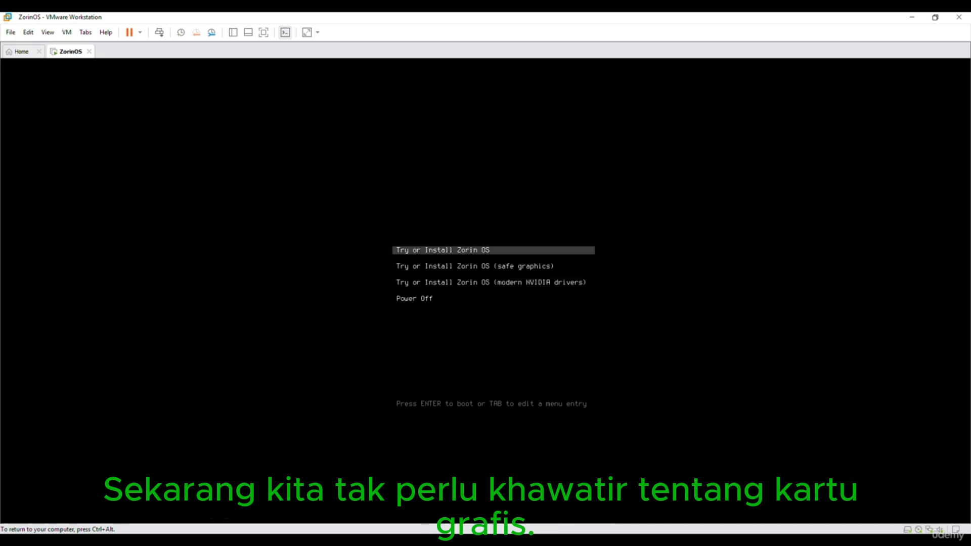
# Recheck the safe graphics and modern NVIDIA drivers boot entries, and start the plain Try or Install Zorin OS entry
pyautogui.press('Down')
pyautogui.press('Down')
pyautogui.press('Up')
pyautogui.press('Down')
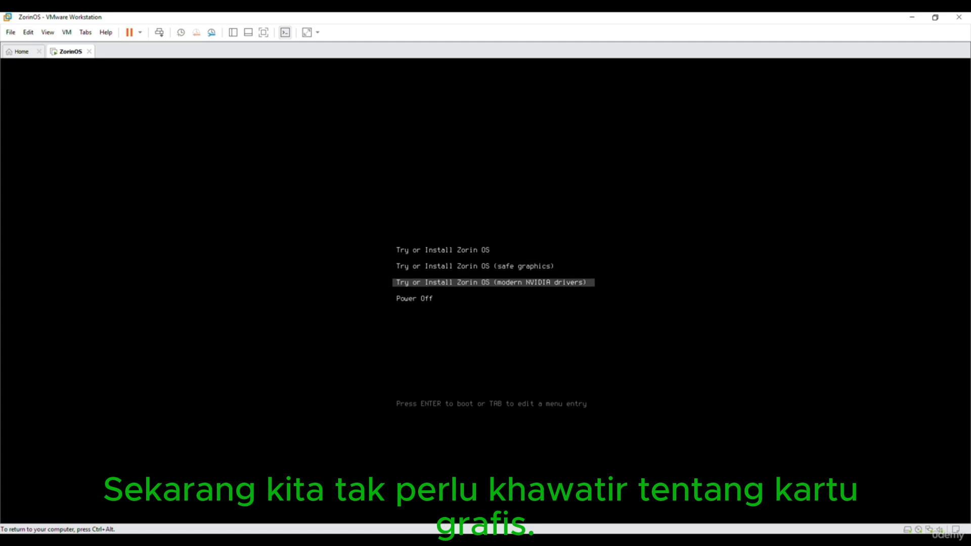
pyautogui.press('Up')
pyautogui.press('Up')
pyautogui.press('Down')
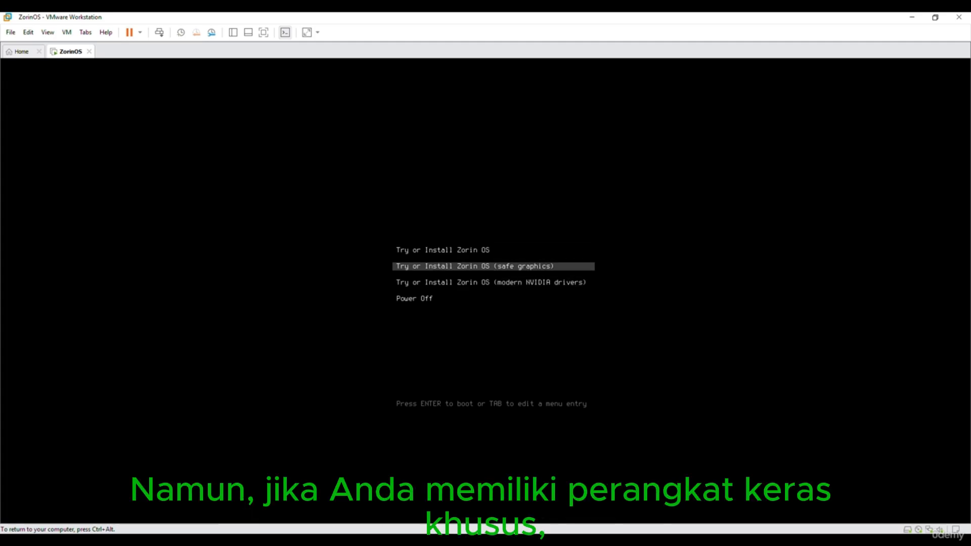
pyautogui.press('Down')
pyautogui.press('Up')
pyautogui.press('Down')
pyautogui.press('Up')
pyautogui.press('Down')
pyautogui.press('Up')
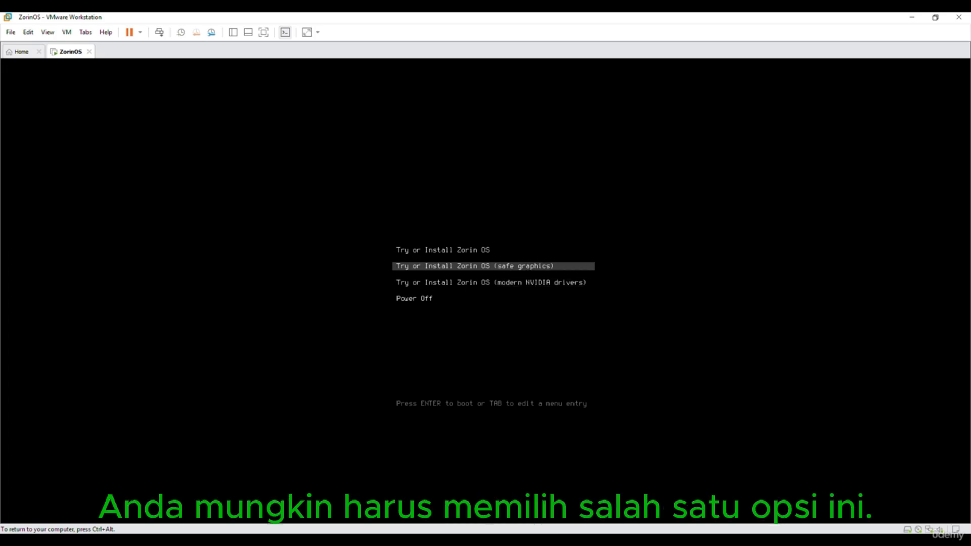
pyautogui.press('Up')
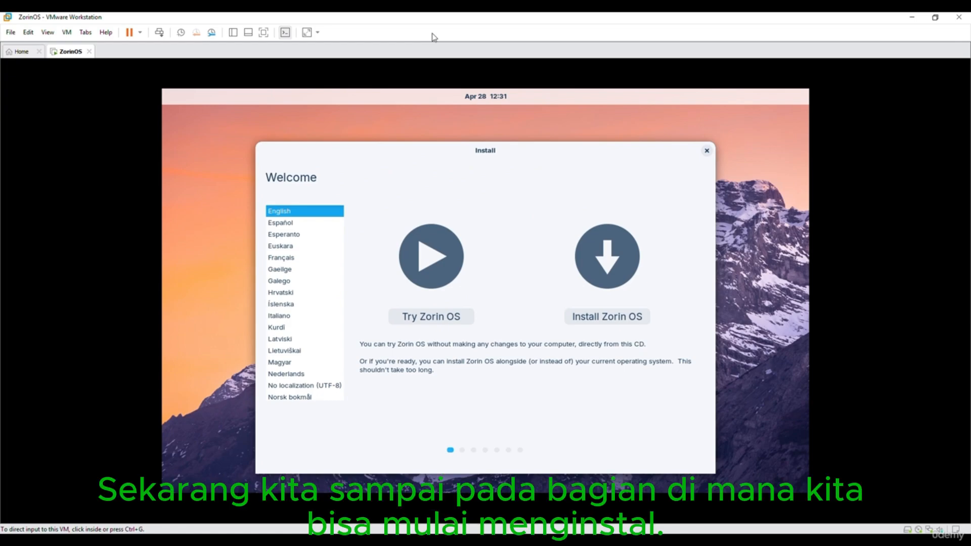
# Preview the installer's welcome screen in Français and switch the language back to English
pyautogui.click(282, 257)
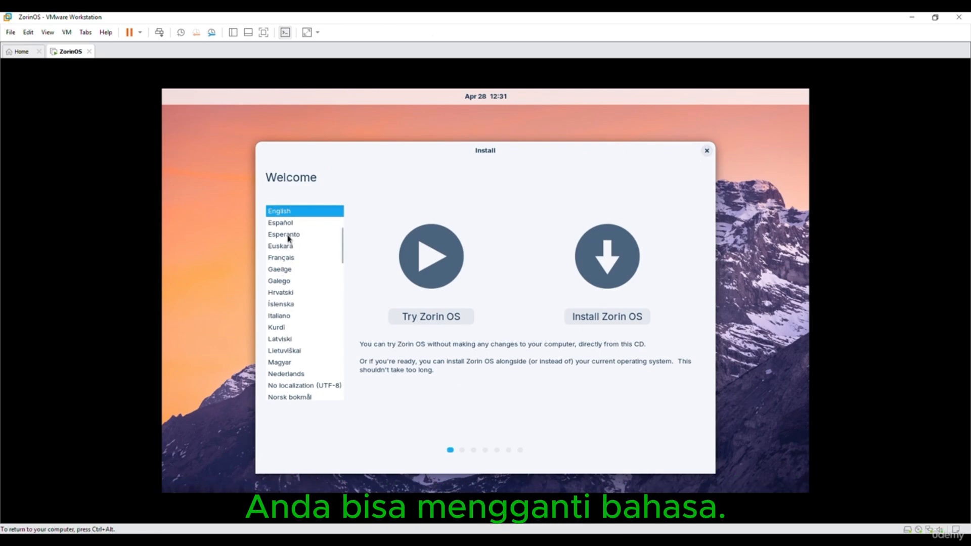
pyautogui.click(287, 259)
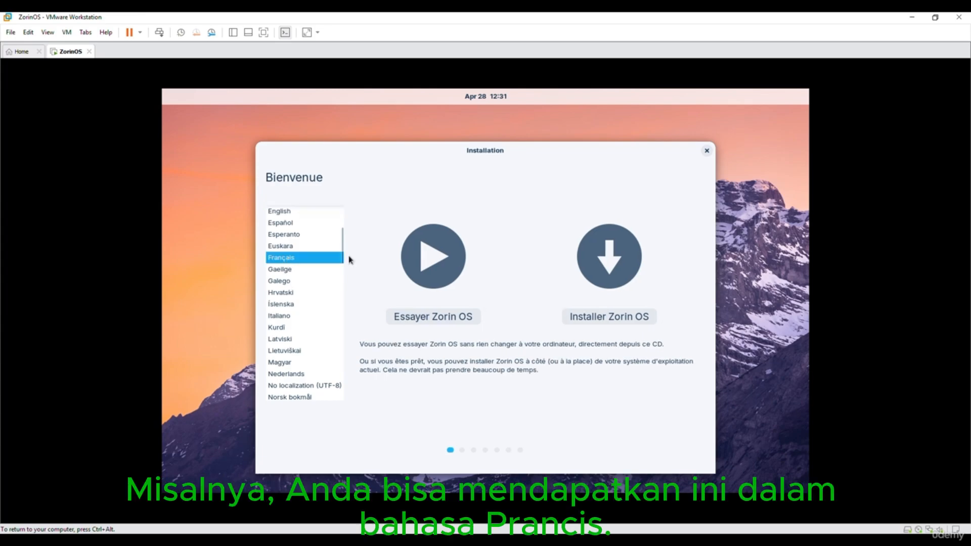
pyautogui.click(295, 212)
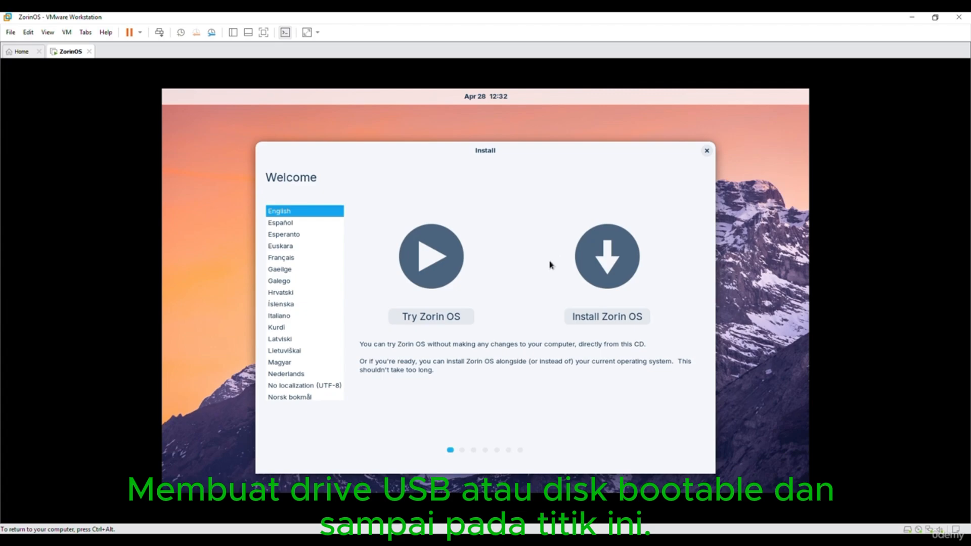
# Start the Zorin OS installation and set the keyboard layout to English (Australian)
pyautogui.click(610, 318)
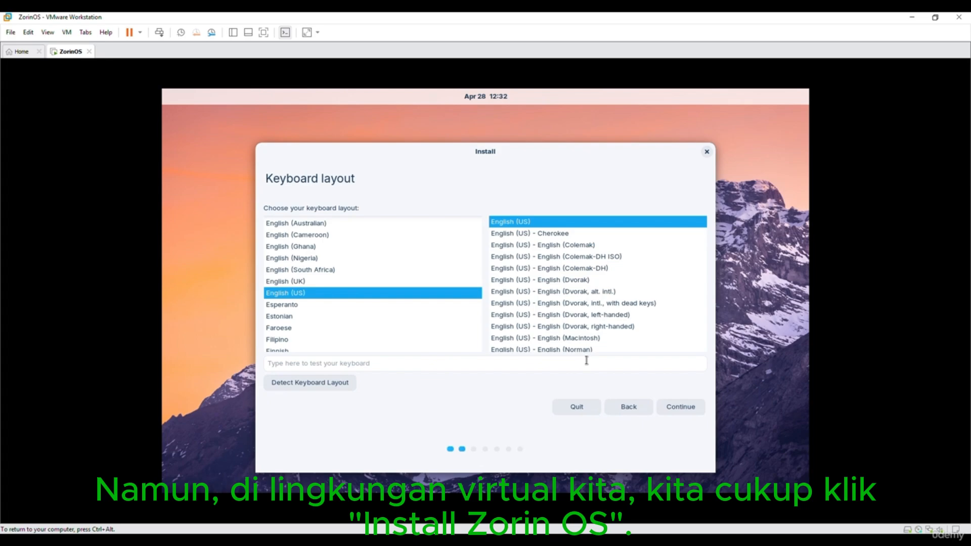
pyautogui.click(307, 224)
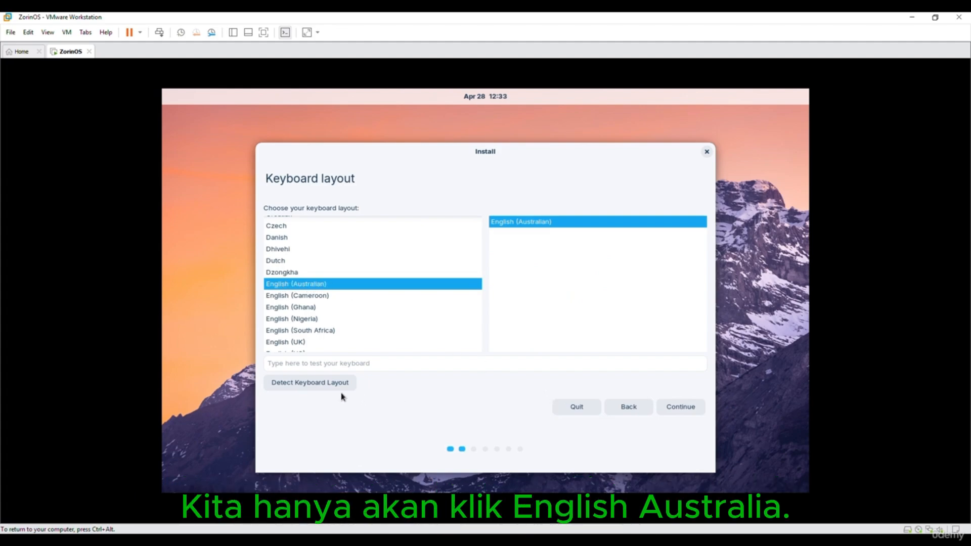
pyautogui.scroll(1, 373, 319)
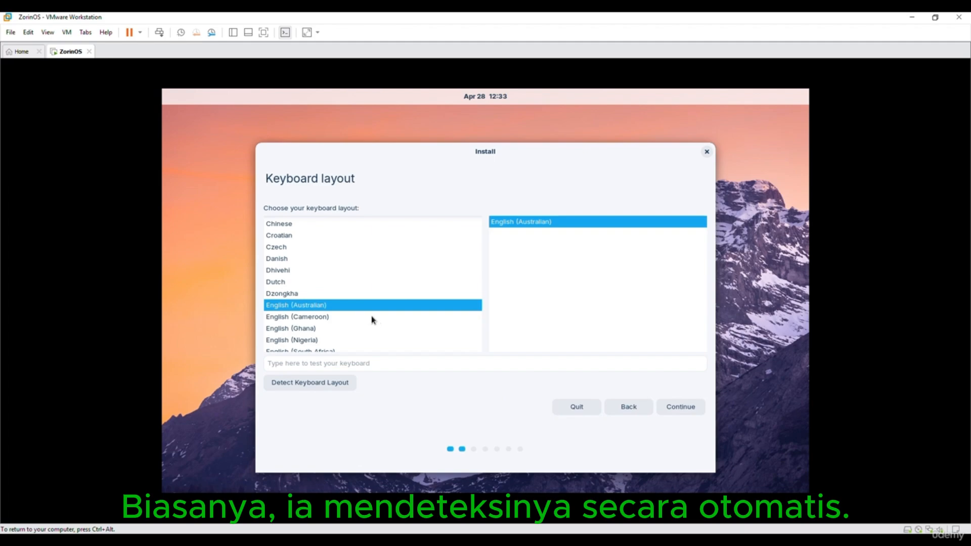
pyautogui.scroll(-1, 356, 293)
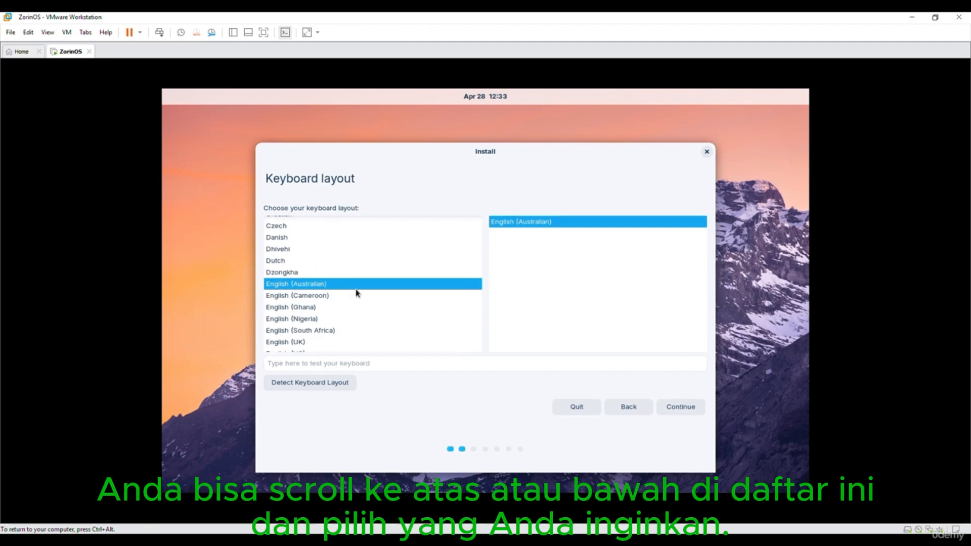
pyautogui.scroll(-1, 356, 293)
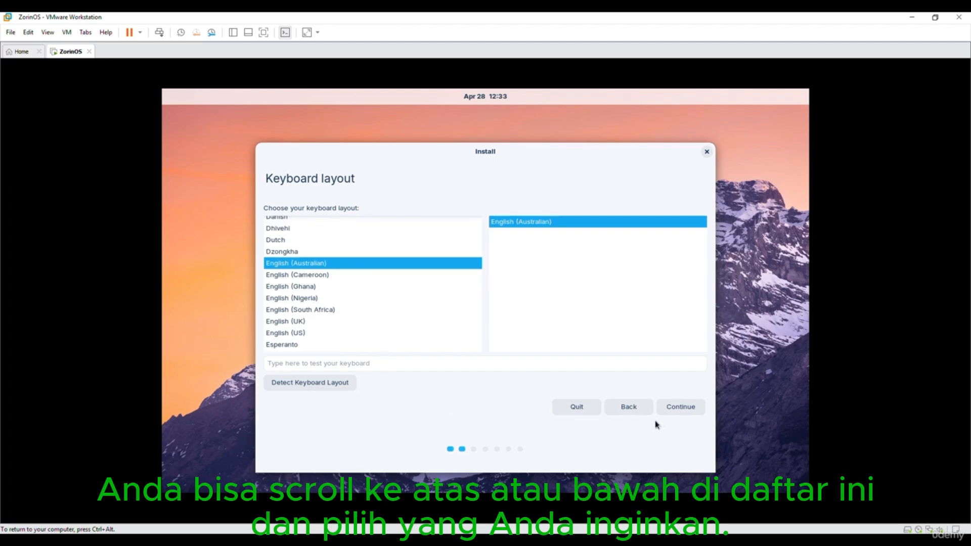
pyautogui.click(682, 407)
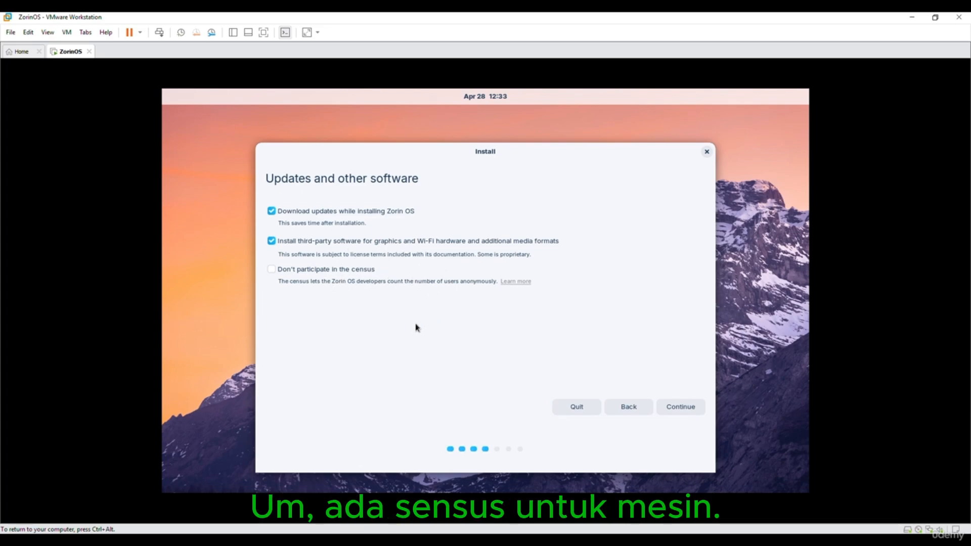
# Opt out of the census and accept erasing the disk to install Zorin OS, confirming that the changes are written
pyautogui.click(315, 275)
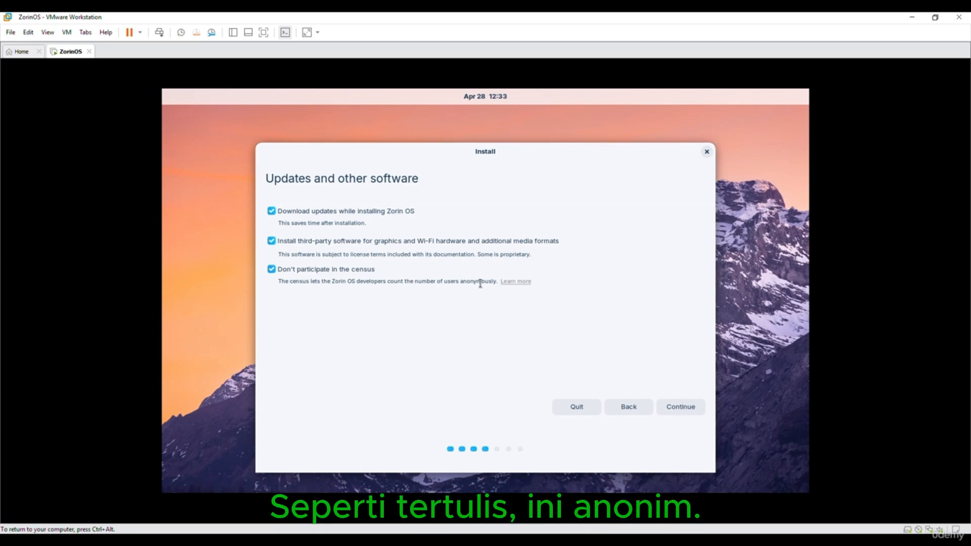
pyautogui.click(668, 409)
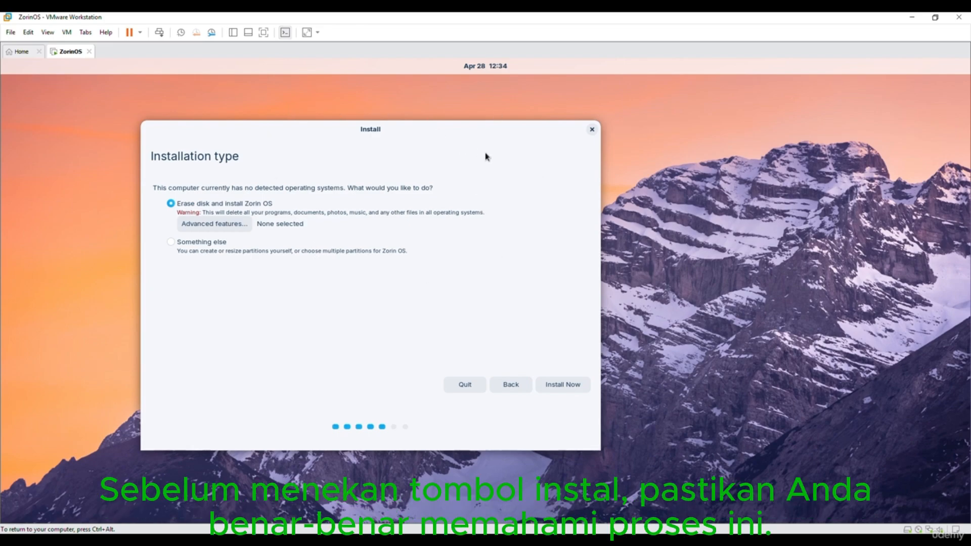
pyautogui.click(564, 387)
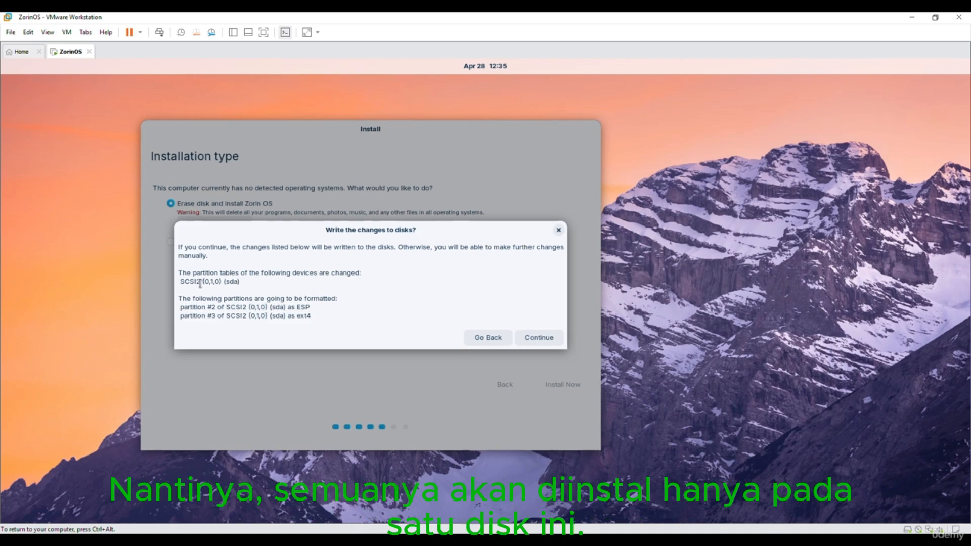
pyautogui.click(553, 342)
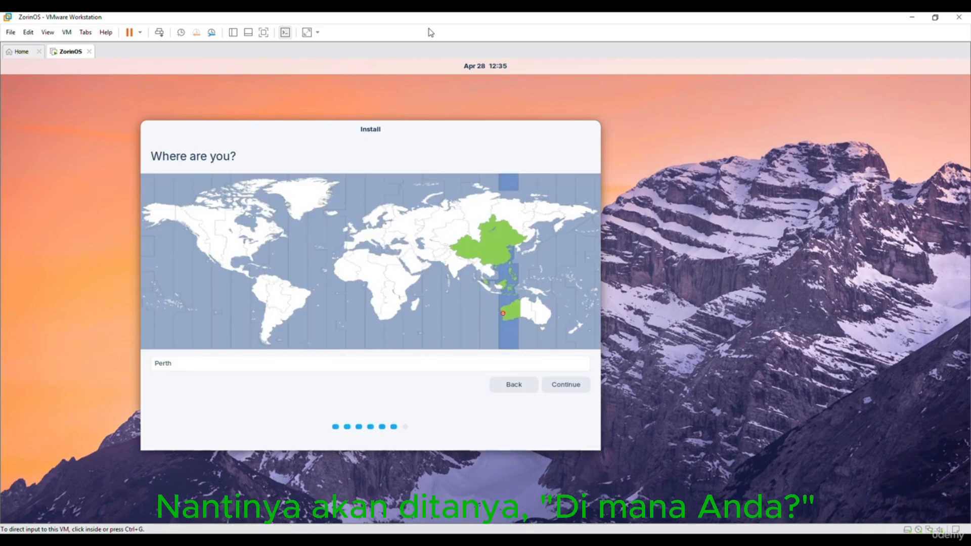
# Try New York and Los Angeles on the time zone map, and set the location to Australia's southeast
pyautogui.click(254, 252)
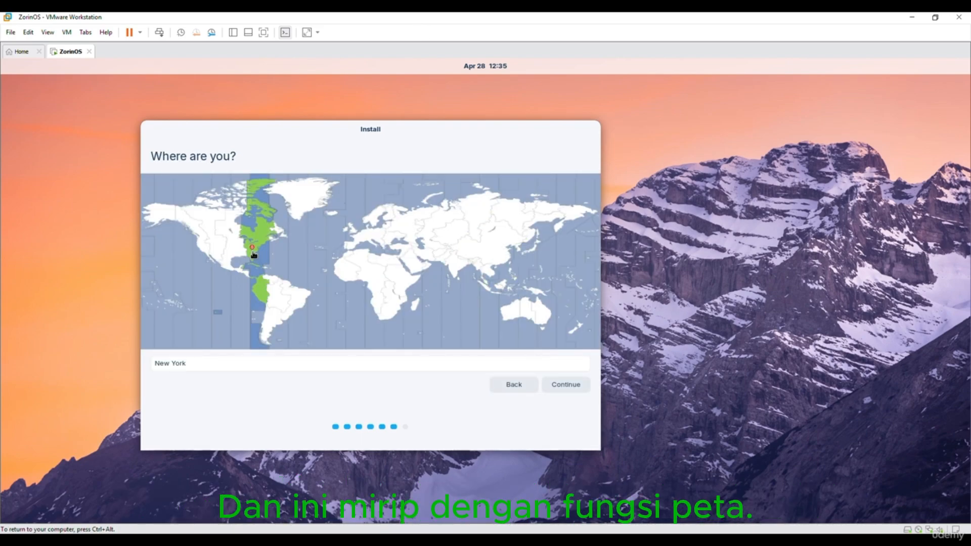
pyautogui.click(229, 254)
pyautogui.click(205, 248)
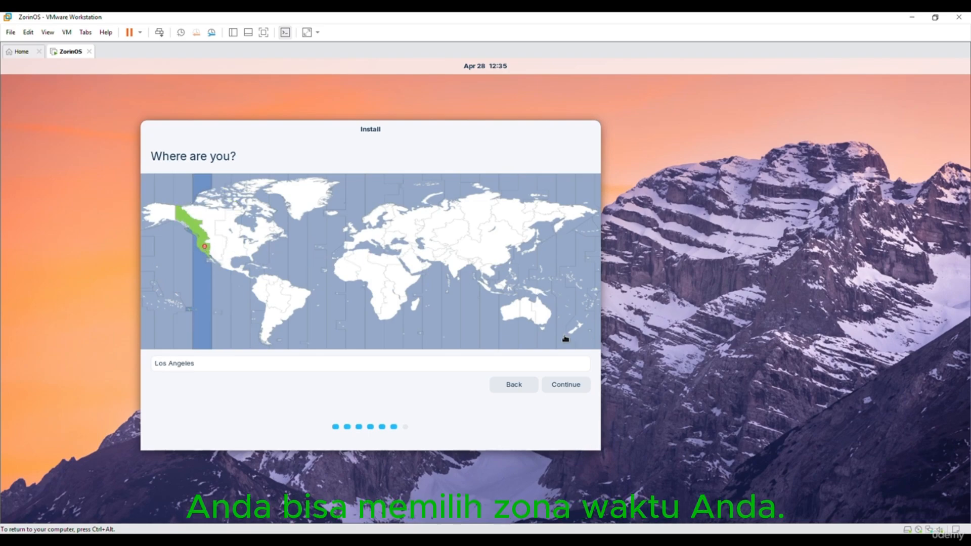
pyautogui.click(542, 317)
pyautogui.click(548, 316)
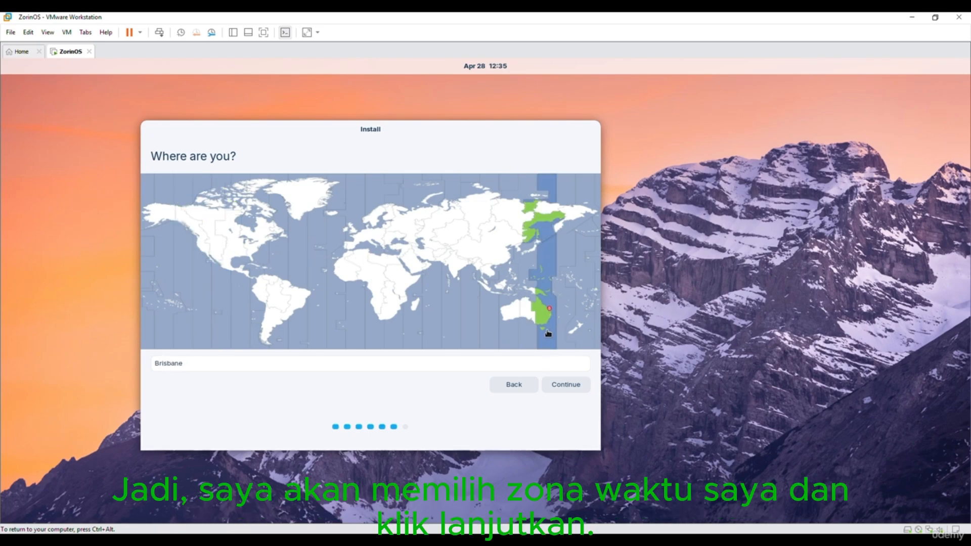
pyautogui.click(543, 328)
pyautogui.click(561, 385)
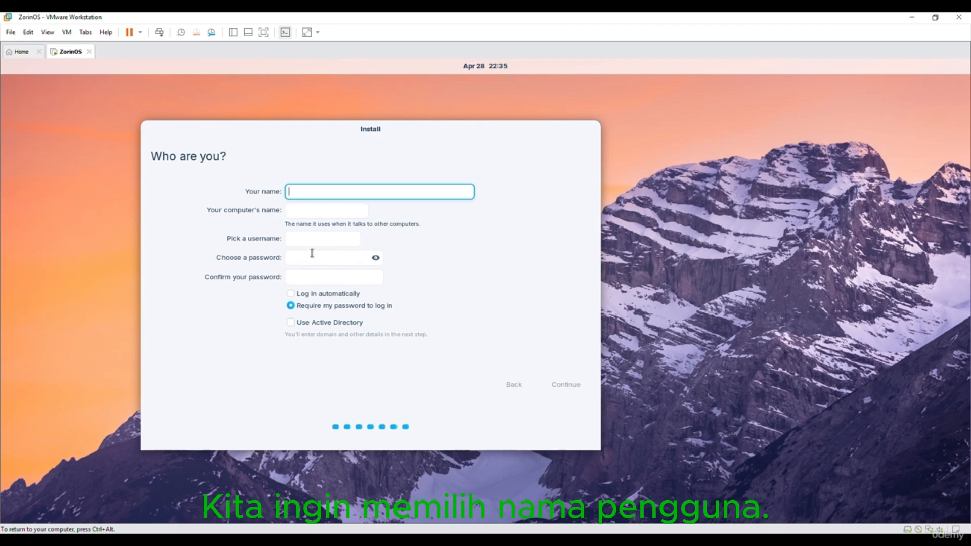
# Set the computer's name to WORKSTATION001 in the installer's user details
pyautogui.click(322, 210)
pyautogui.write('WORKAT')
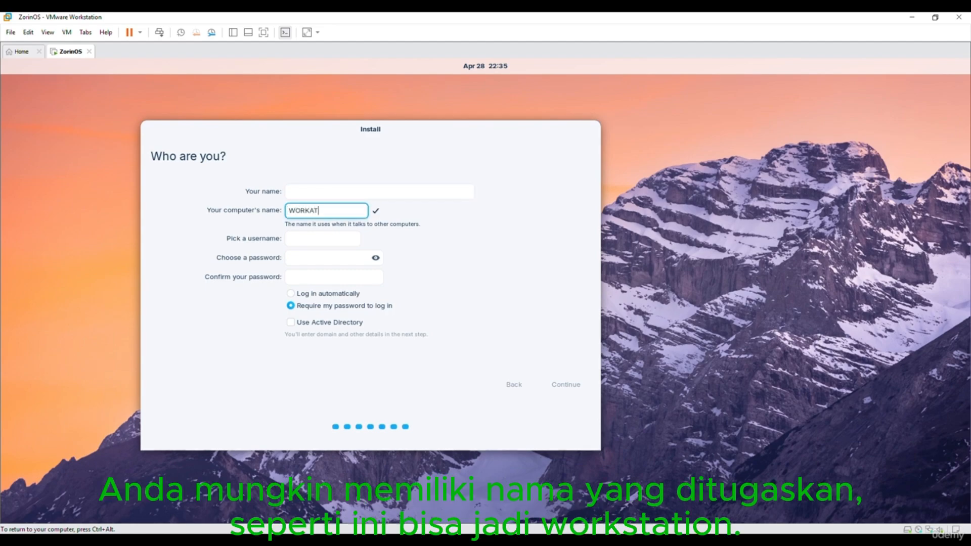
pyautogui.press('BackSpace')
pyautogui.press('BackSpace')
pyautogui.write('STATIO')
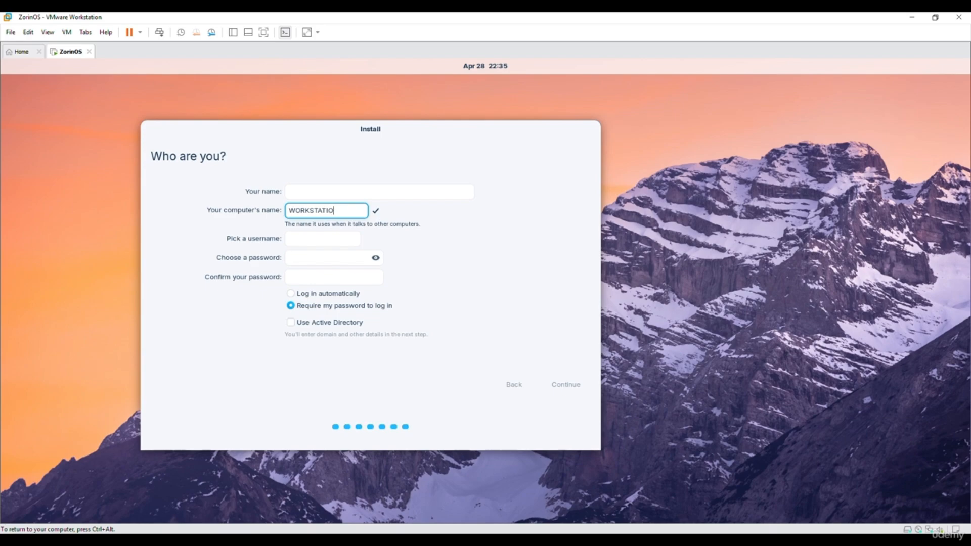
pyautogui.write('N001')
# Enter ITAdmin as the account name, fill in and confirm the account password, and submit the user details
pyautogui.click(364, 193)
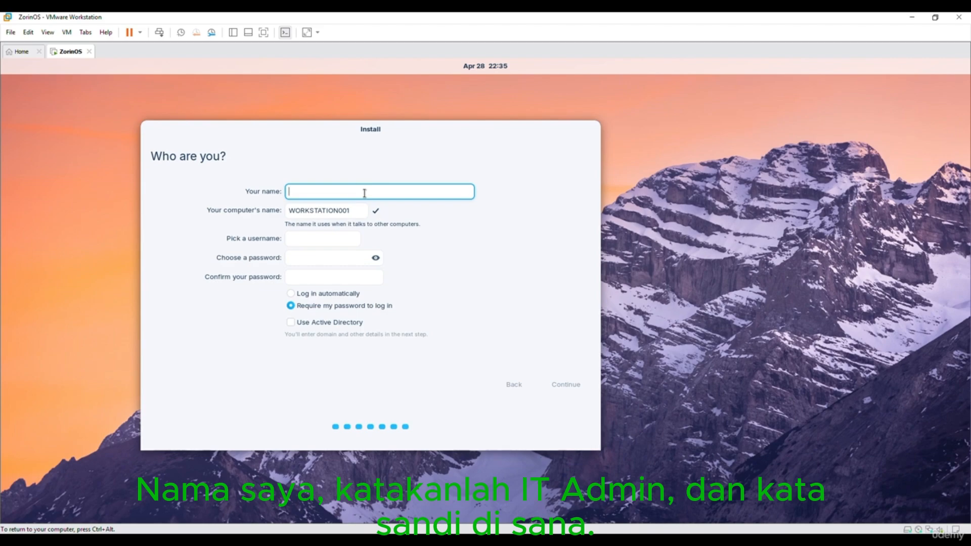
pyautogui.write('ITAdmin')
pyautogui.click(327, 262)
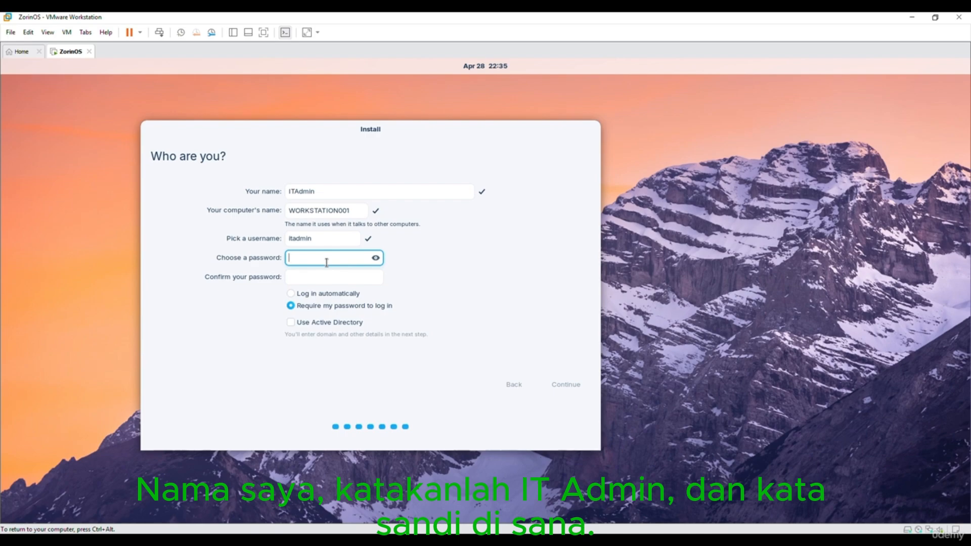
pyautogui.write('********')
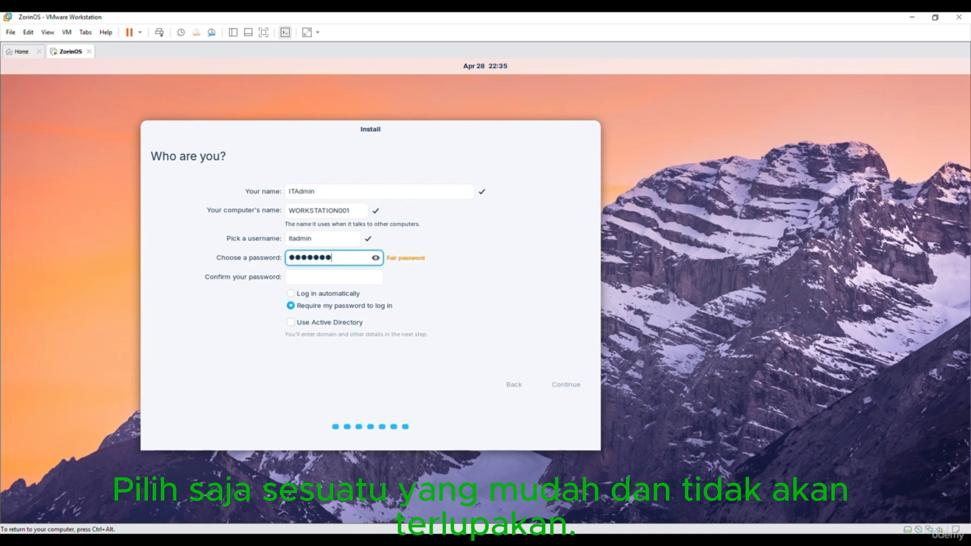
pyautogui.press('Tab')
pyautogui.write('********')
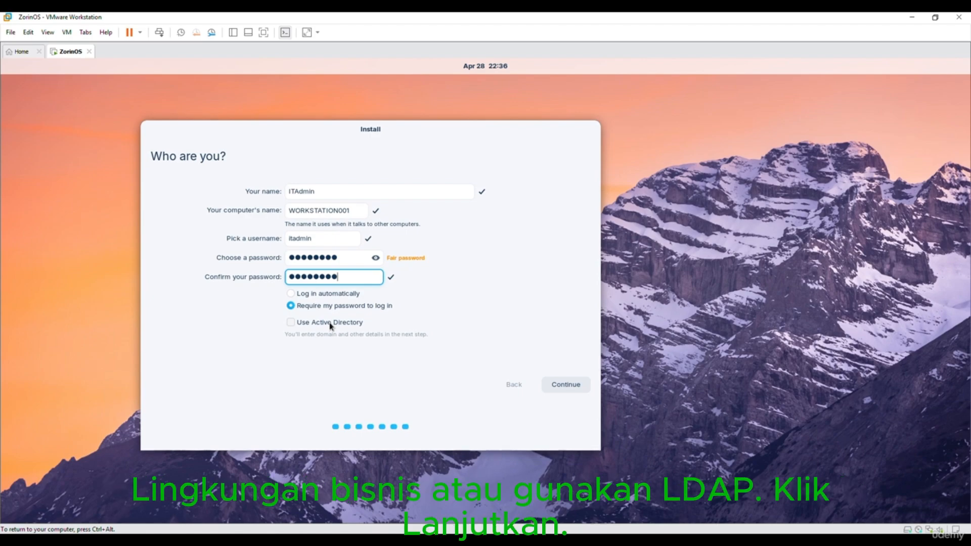
pyautogui.click(566, 385)
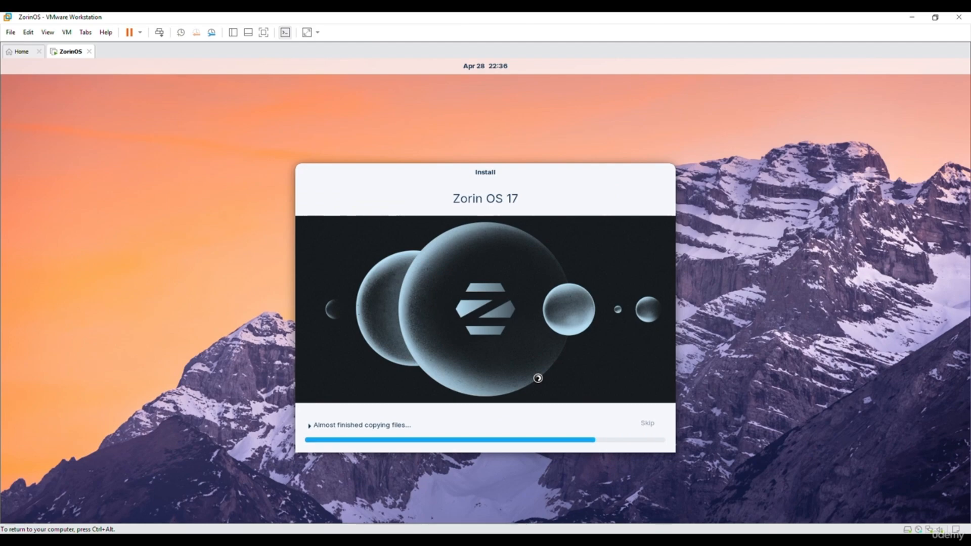
# Expand the installation log while the system installs, and restart the virtual machine once the installation is complete
pyautogui.hotkey('ctrl', 'alt')
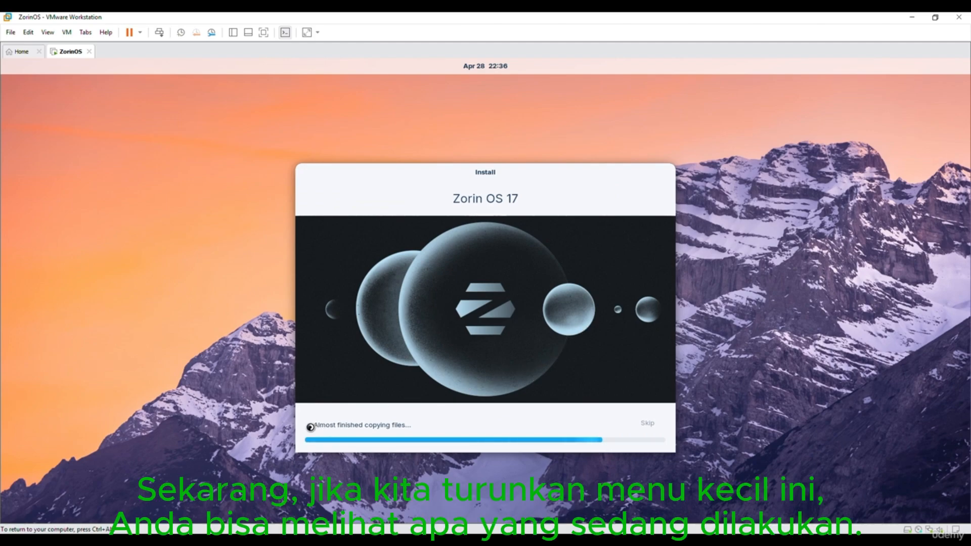
pyautogui.click(310, 427)
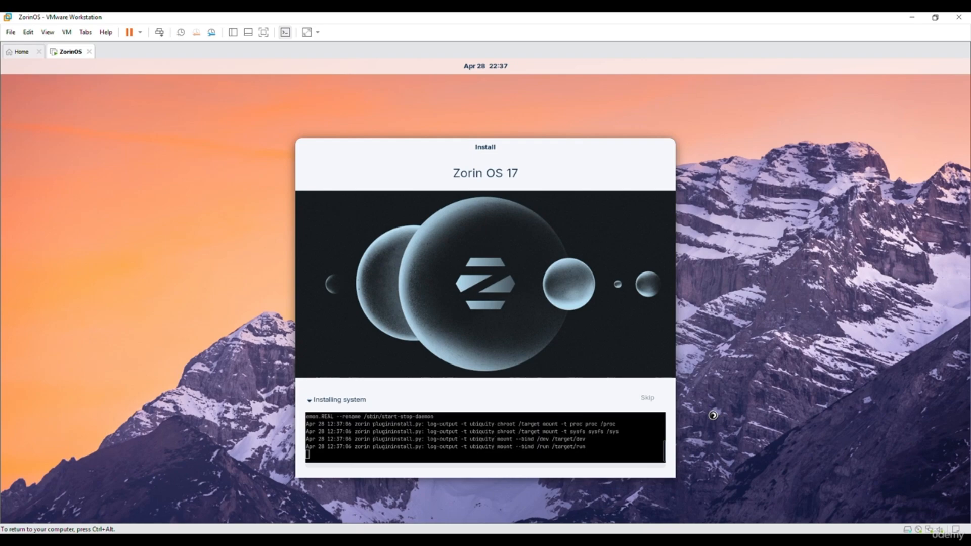
pyautogui.hotkey('ctrl', 'alt')
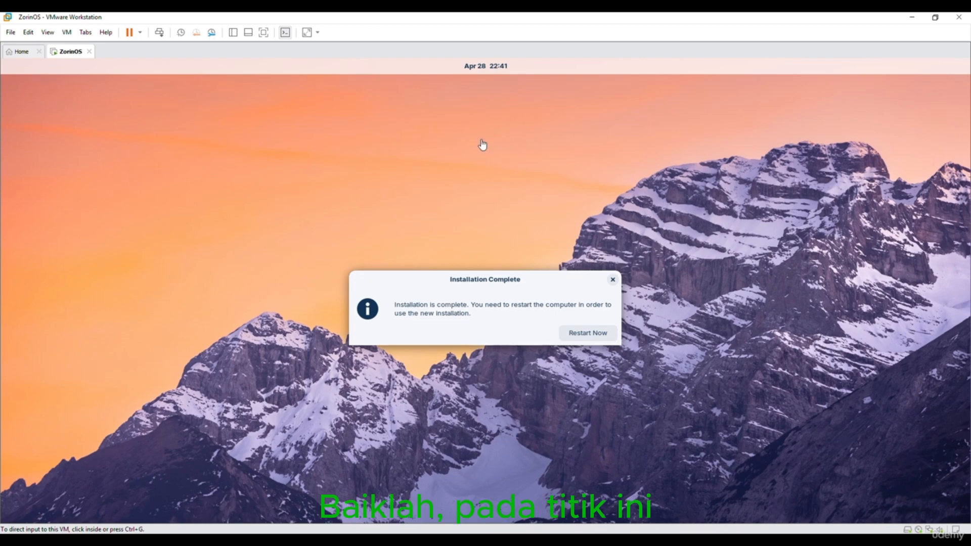
pyautogui.click(464, 305)
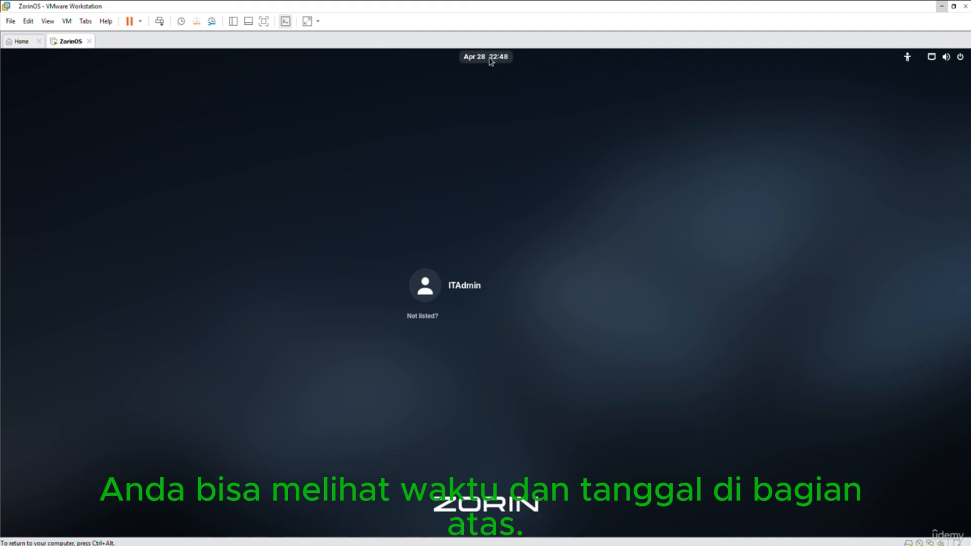
# Look over the accessibility options and the network, volume and power settings available on the login screen
pyautogui.click(912, 62)
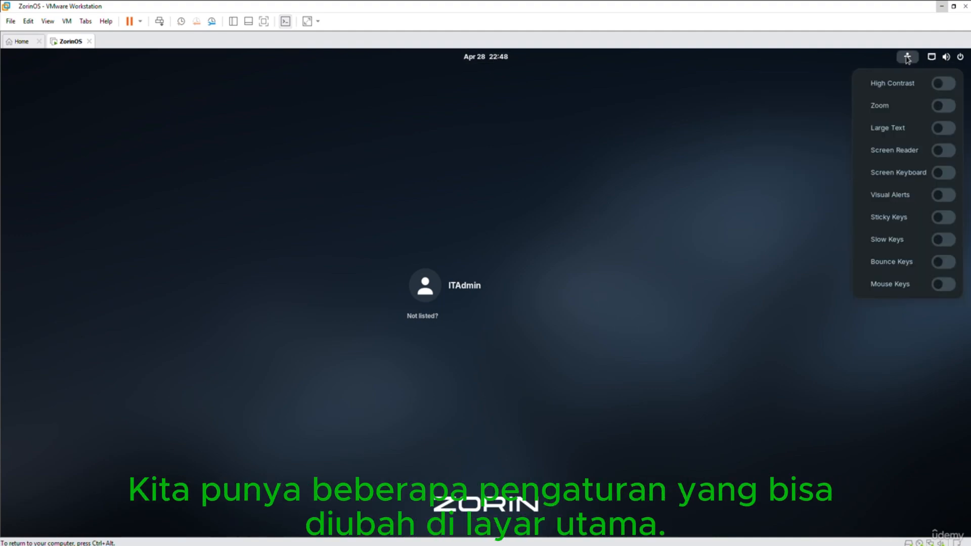
pyautogui.click(823, 294)
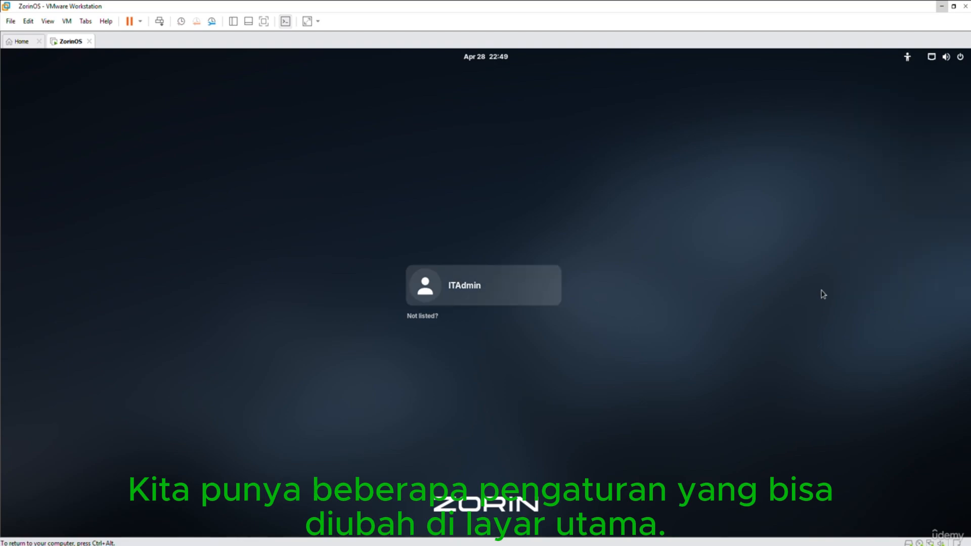
pyautogui.click(932, 58)
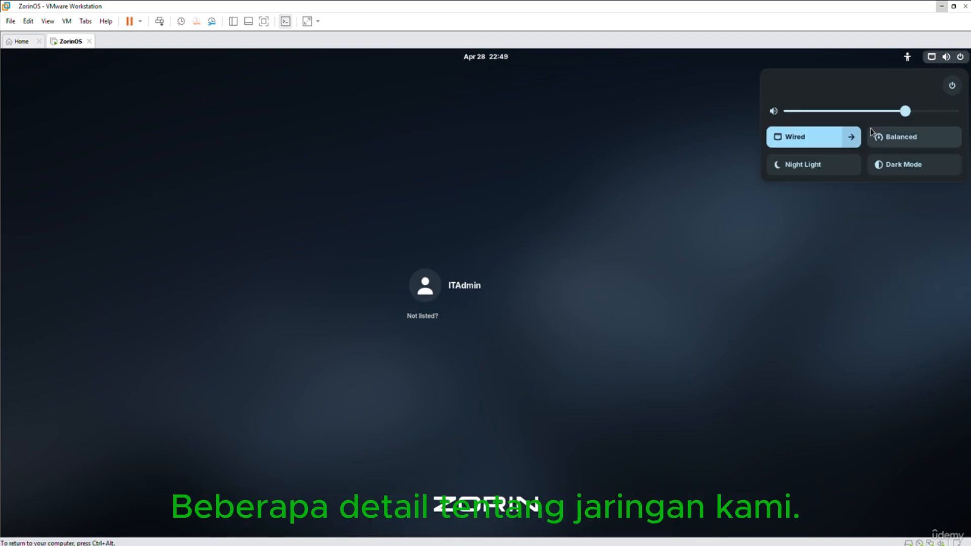
# Close the login screen's system options and sign in as ITAdmin with the account password
pyautogui.click(961, 58)
pyautogui.click(962, 59)
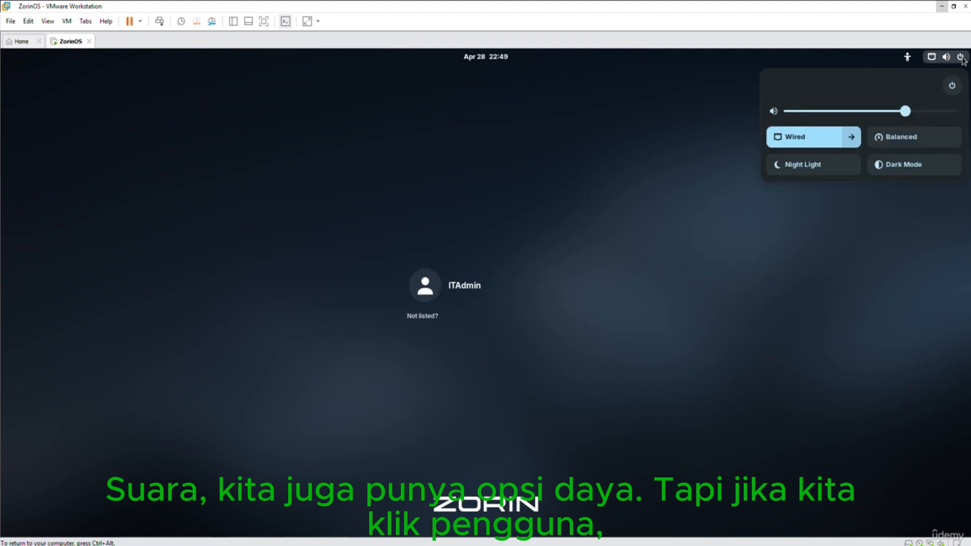
pyautogui.click(639, 239)
pyautogui.click(467, 288)
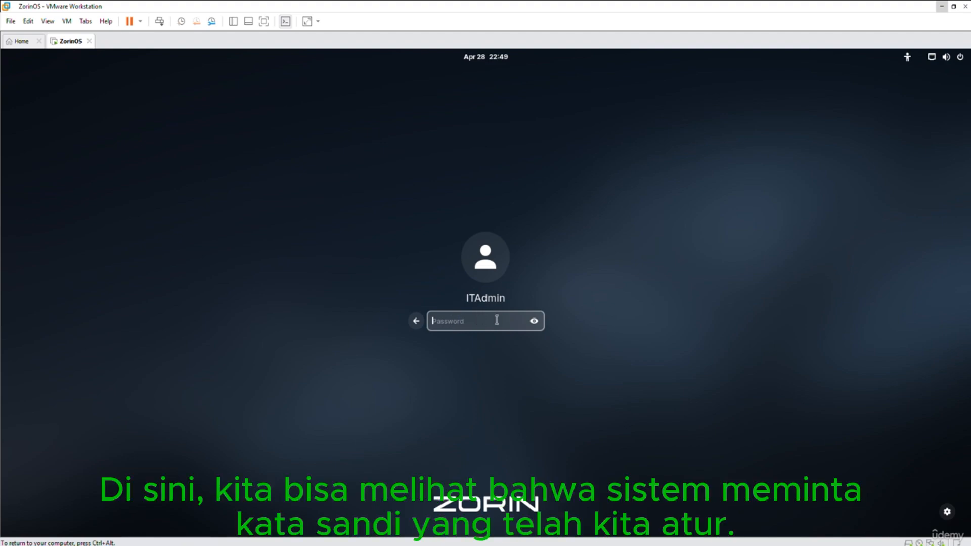
pyautogui.write('********')
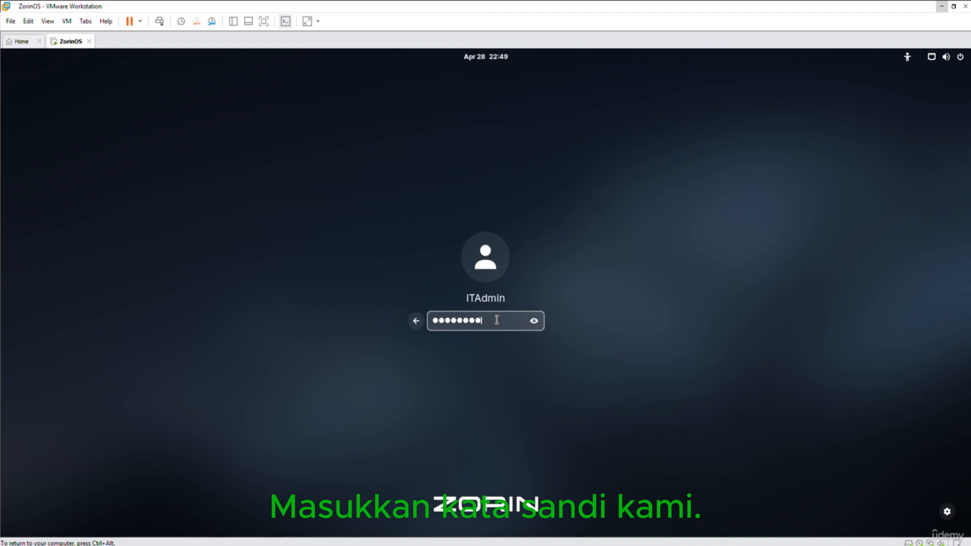
pyautogui.press('Return')
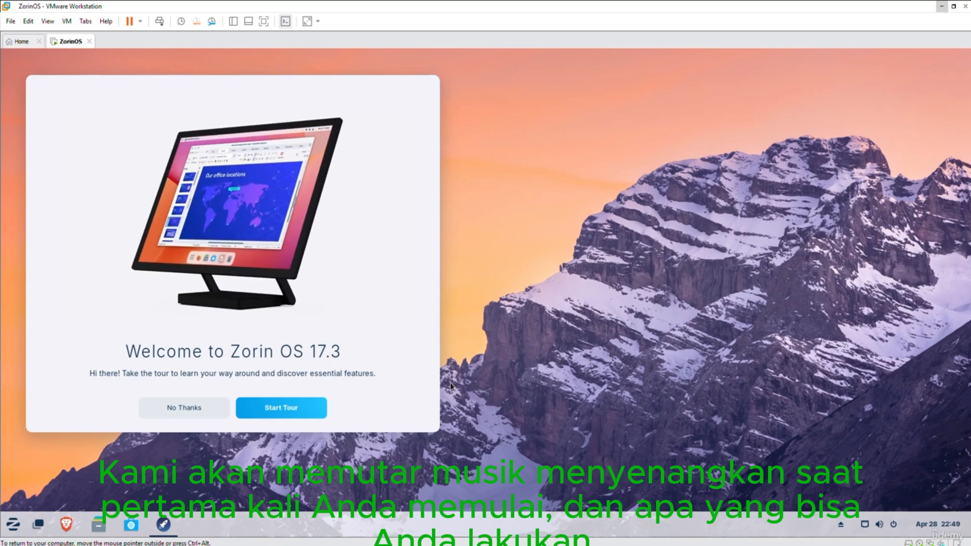
# Take the Zorin OS welcome tour through all its pages and close it at the end
pyautogui.click(275, 409)
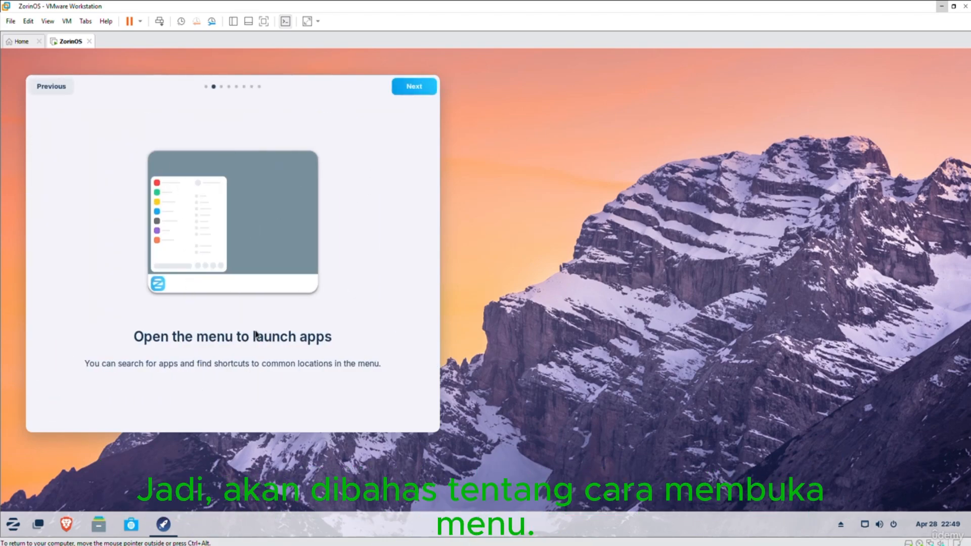
pyautogui.click(417, 92)
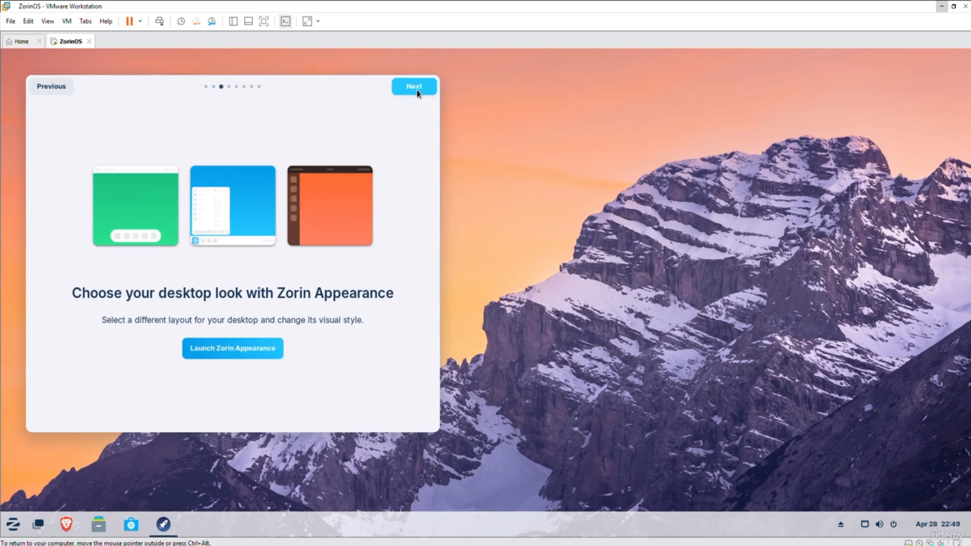
pyautogui.click(415, 90)
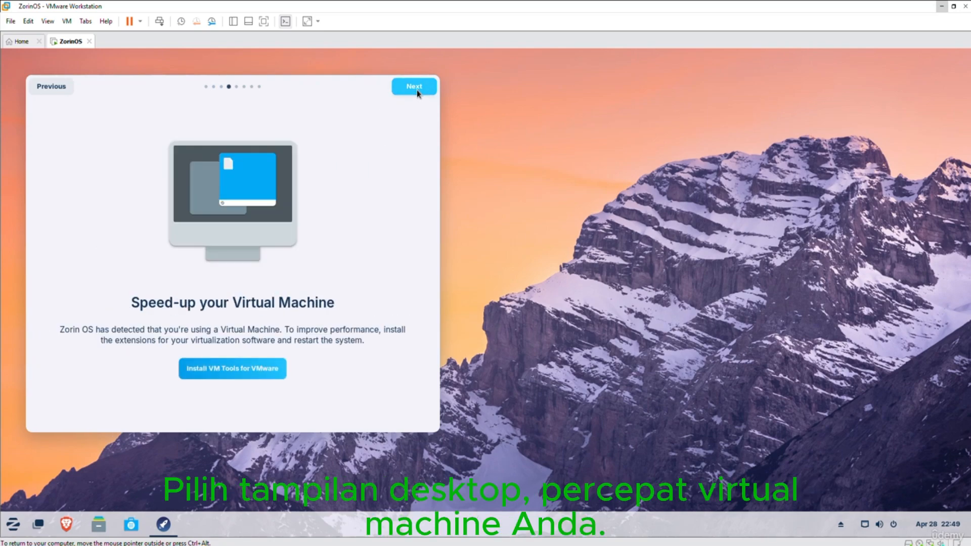
pyautogui.click(416, 89)
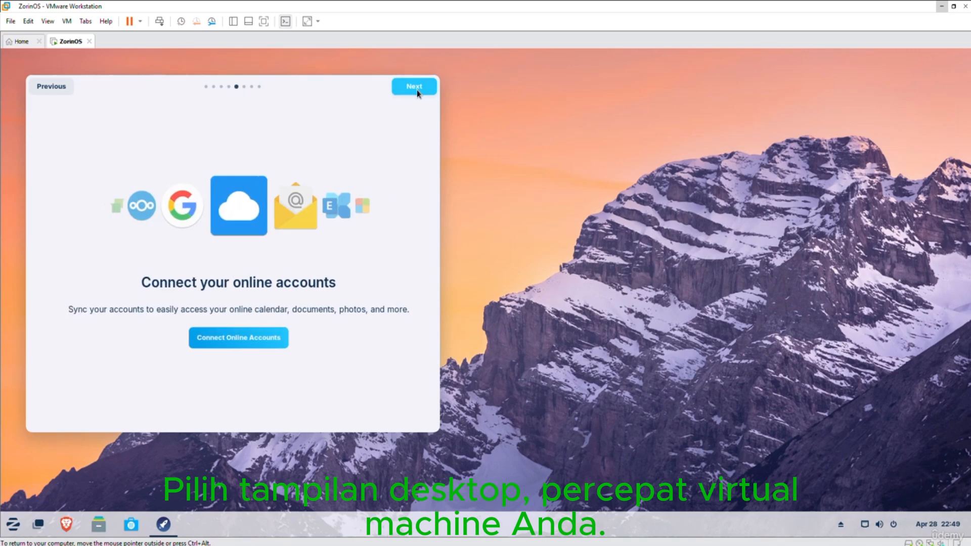
pyautogui.click(416, 90)
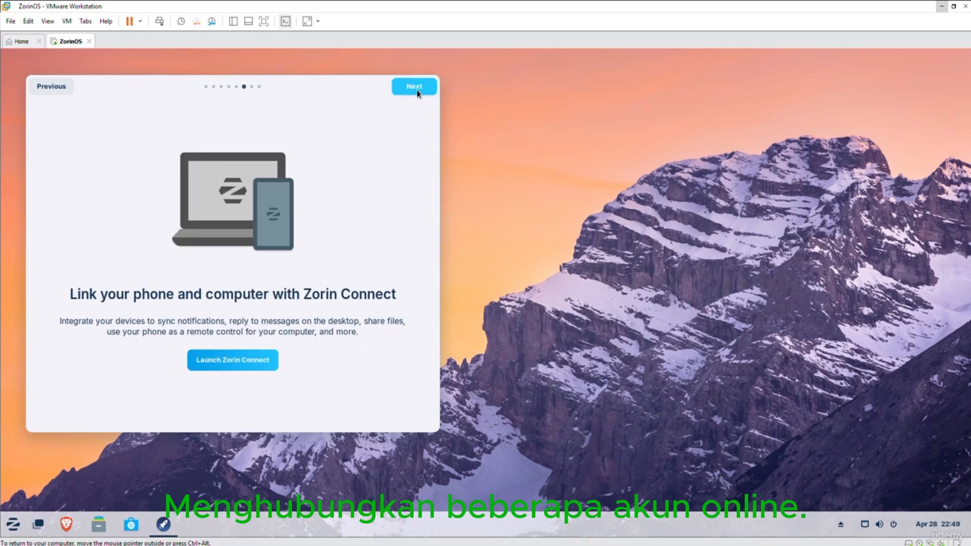
pyautogui.click(417, 90)
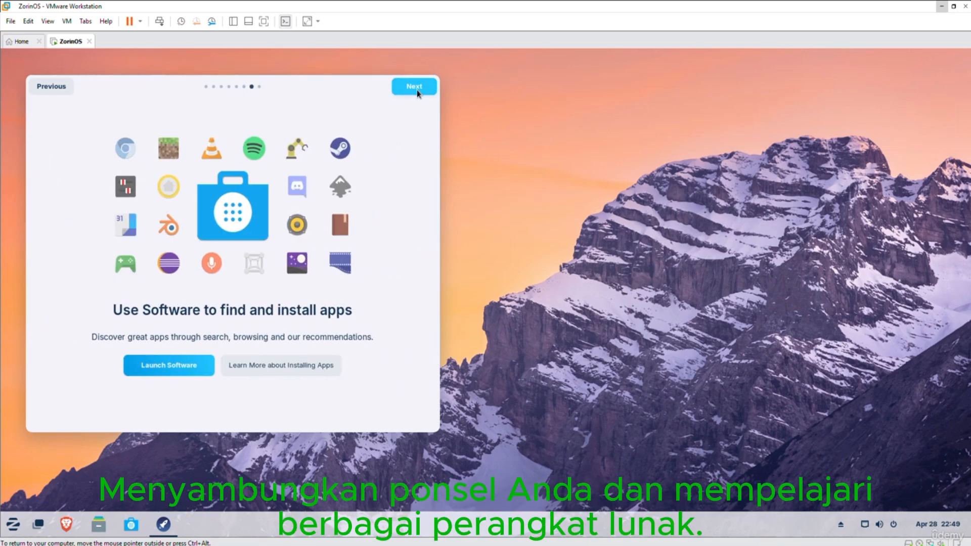
pyautogui.click(417, 90)
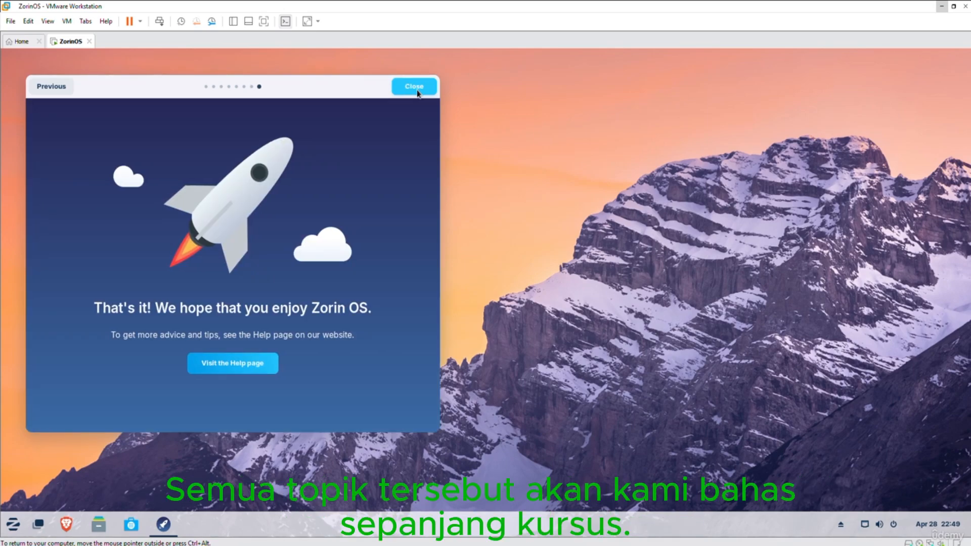
pyautogui.click(416, 90)
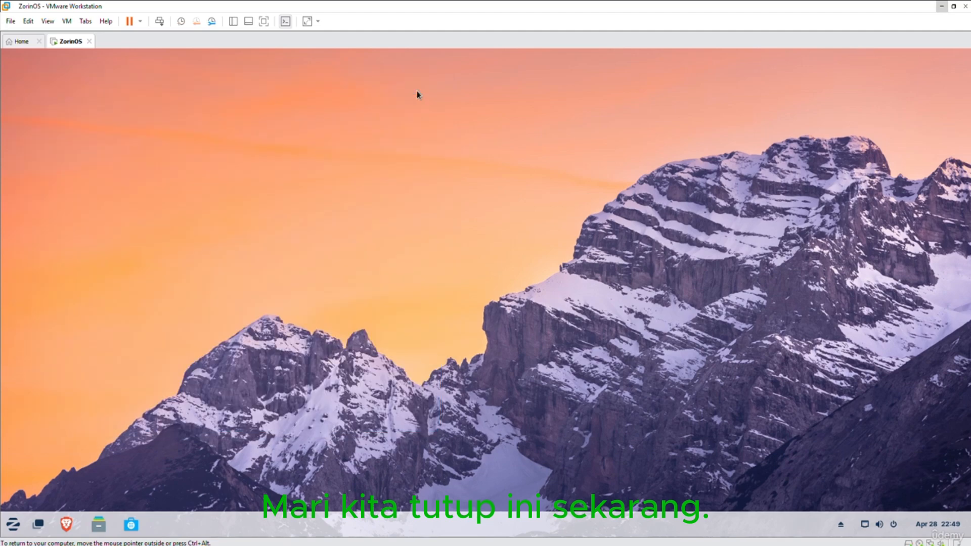
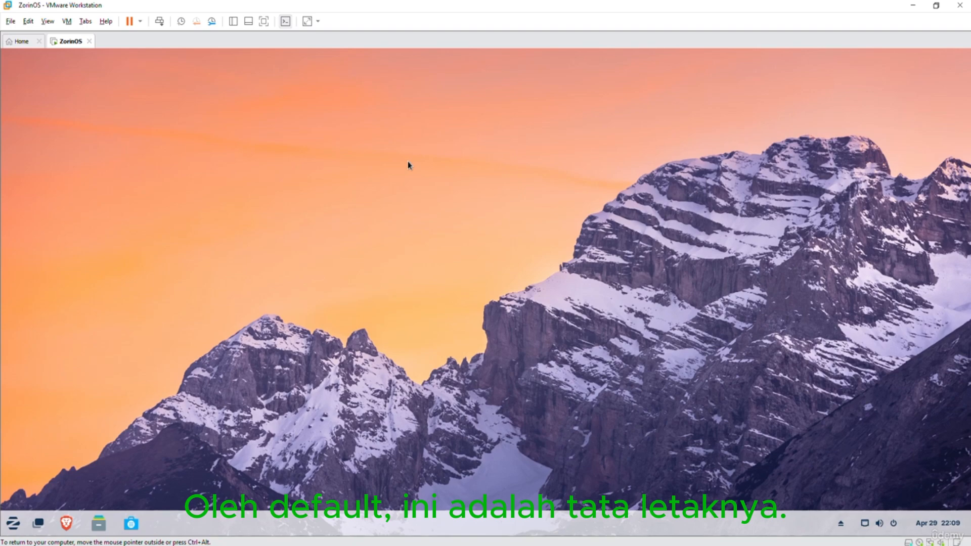
# Open the wired network settings and examine the connection's IPv4 address, default route and DNS details
pyautogui.click(865, 526)
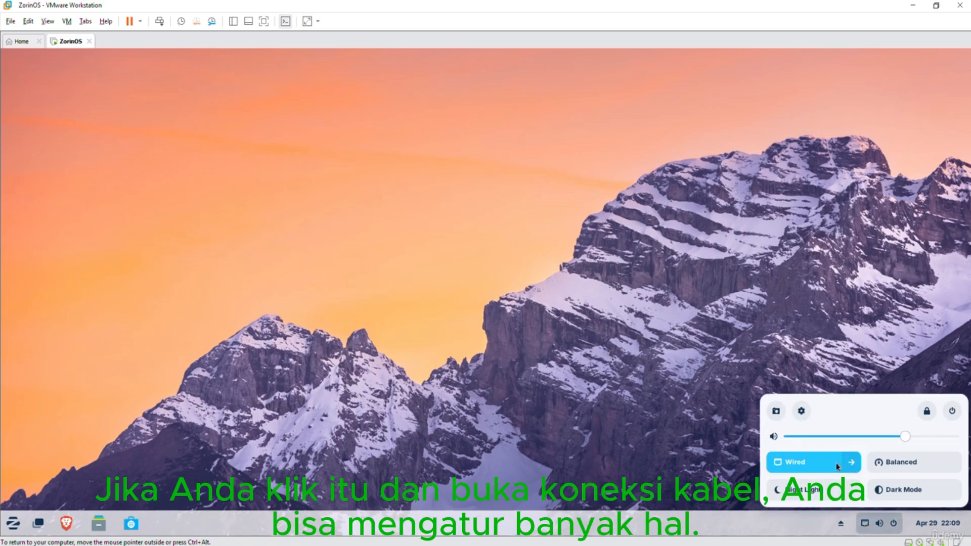
pyautogui.click(851, 462)
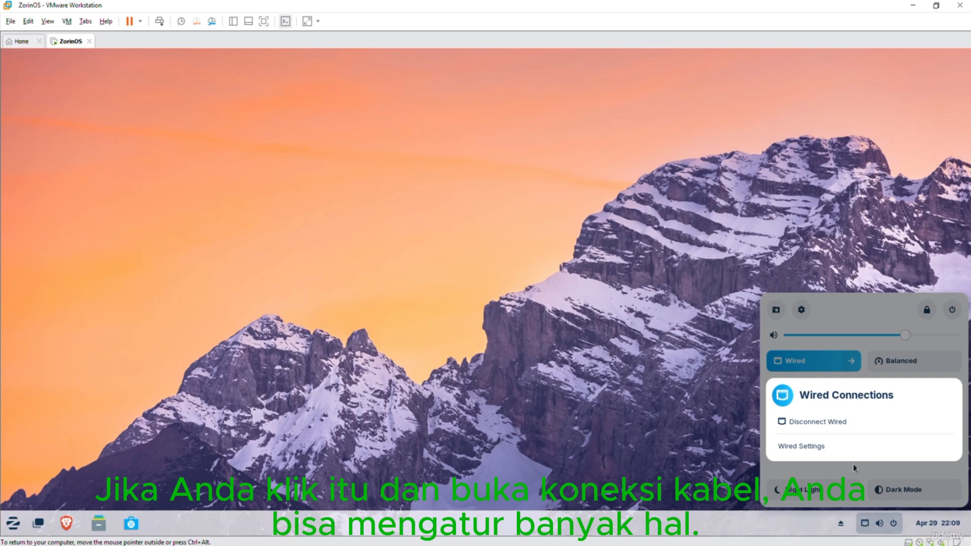
pyautogui.click(809, 447)
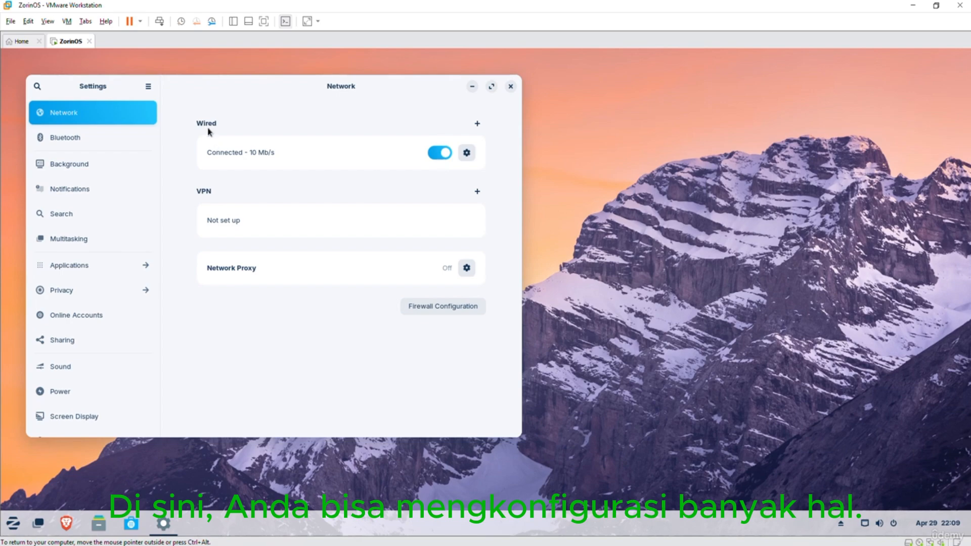
pyautogui.click(466, 154)
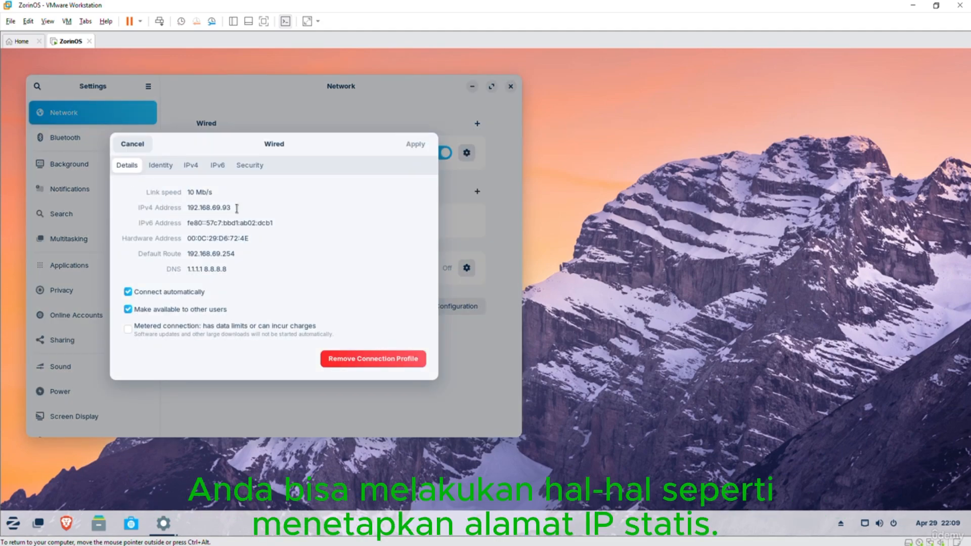
pyautogui.moveTo(236, 208); pyautogui.dragTo(136, 208)
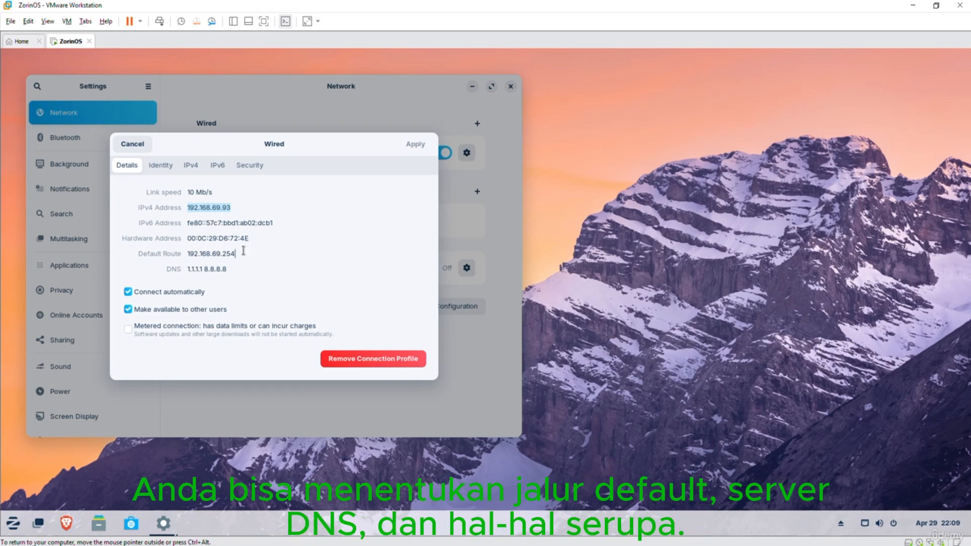
pyautogui.moveTo(243, 253); pyautogui.dragTo(189, 272)
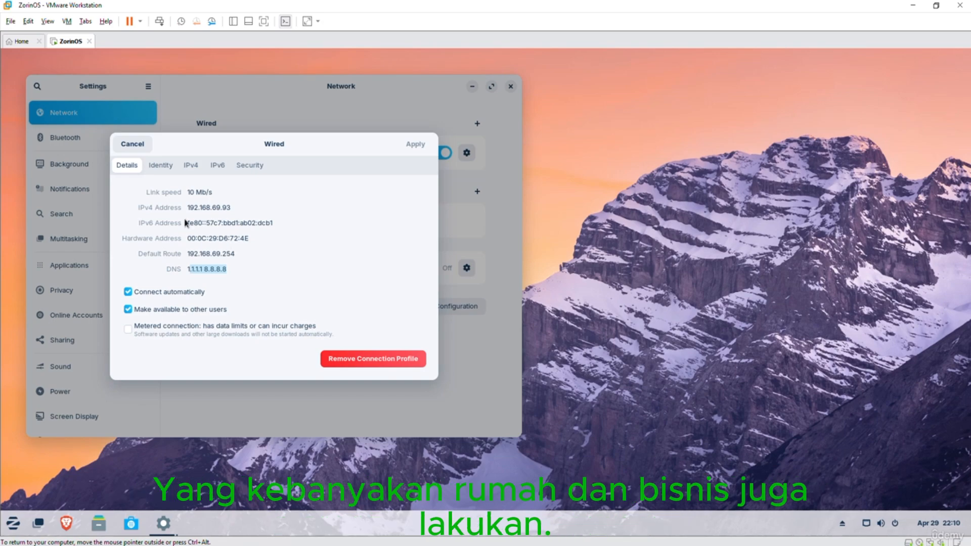
pyautogui.moveTo(231, 207); pyautogui.dragTo(175, 207)
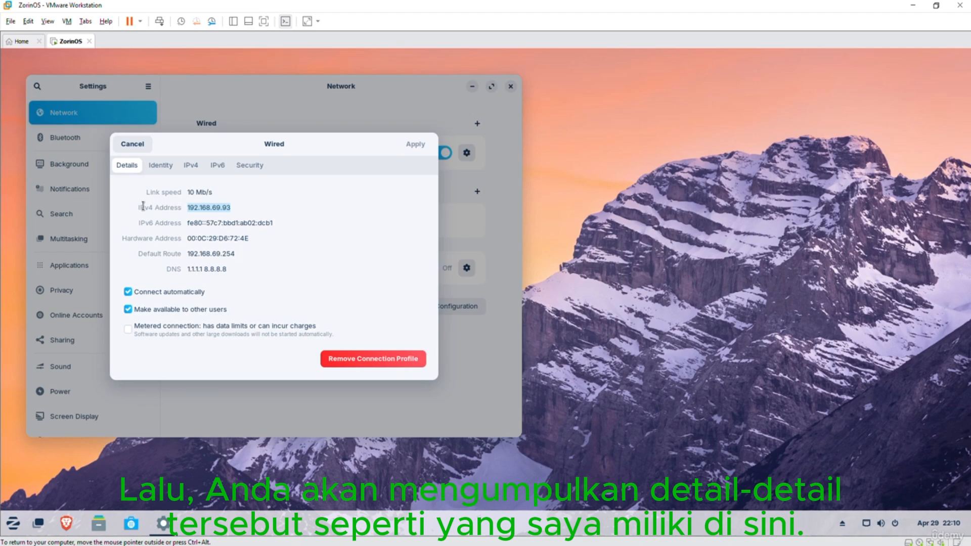
pyautogui.click(193, 209)
# Look over the wired connection's identity, IPv4, IPv6 and 802.1x security options, and leave its settings without applying anything
pyautogui.click(163, 166)
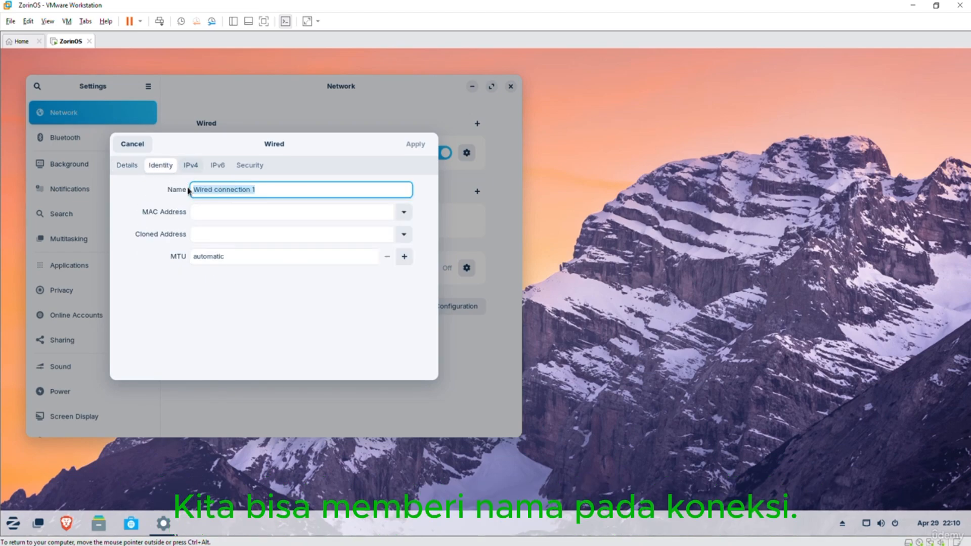
pyautogui.click(195, 169)
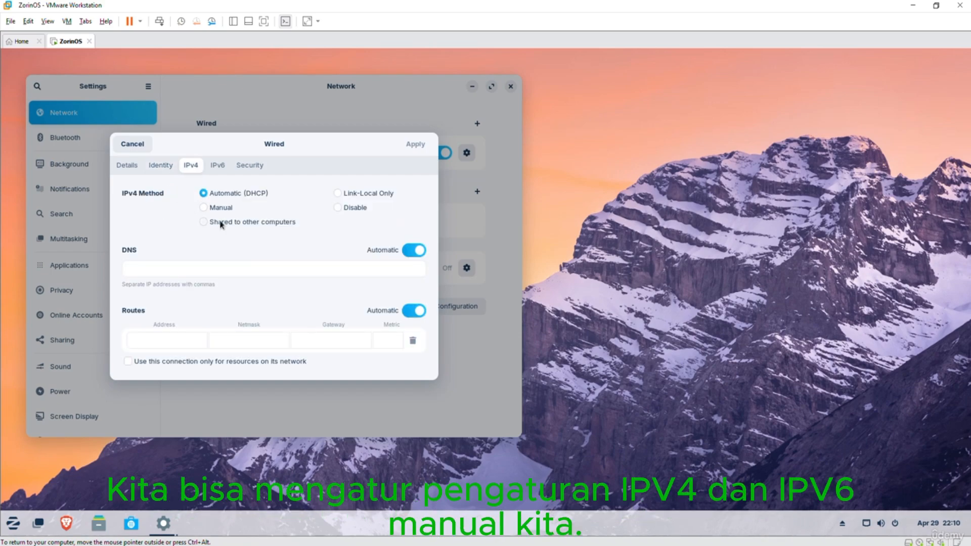
pyautogui.click(217, 166)
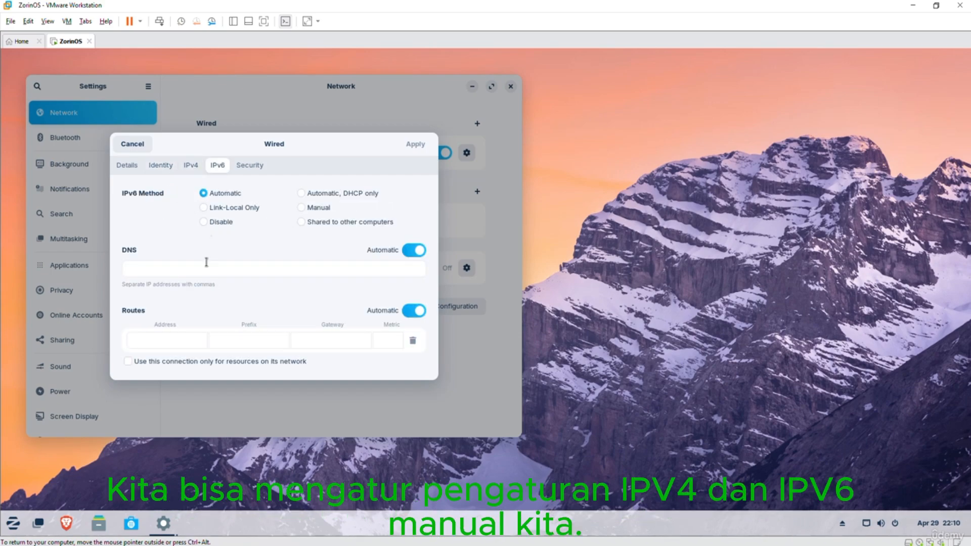
pyautogui.click(191, 165)
pyautogui.click(250, 166)
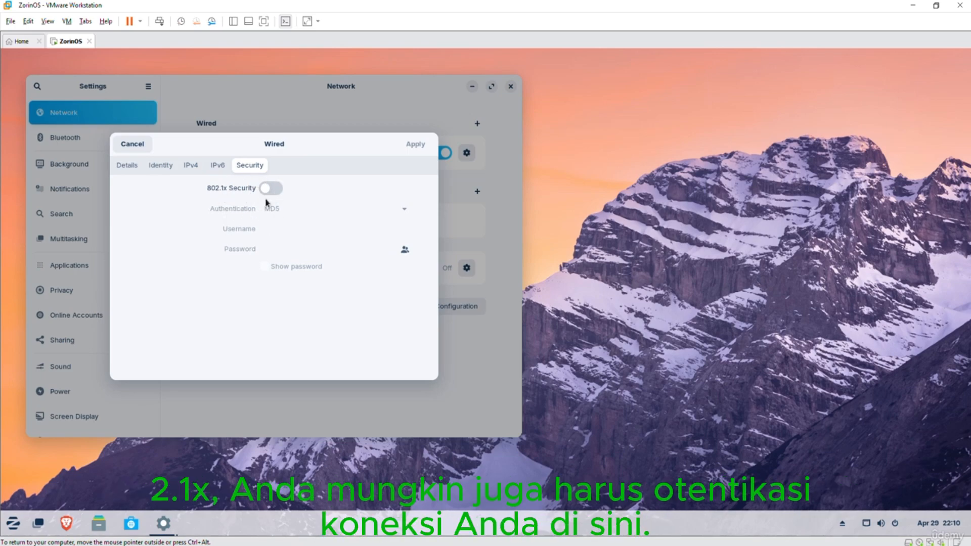
pyautogui.click(133, 144)
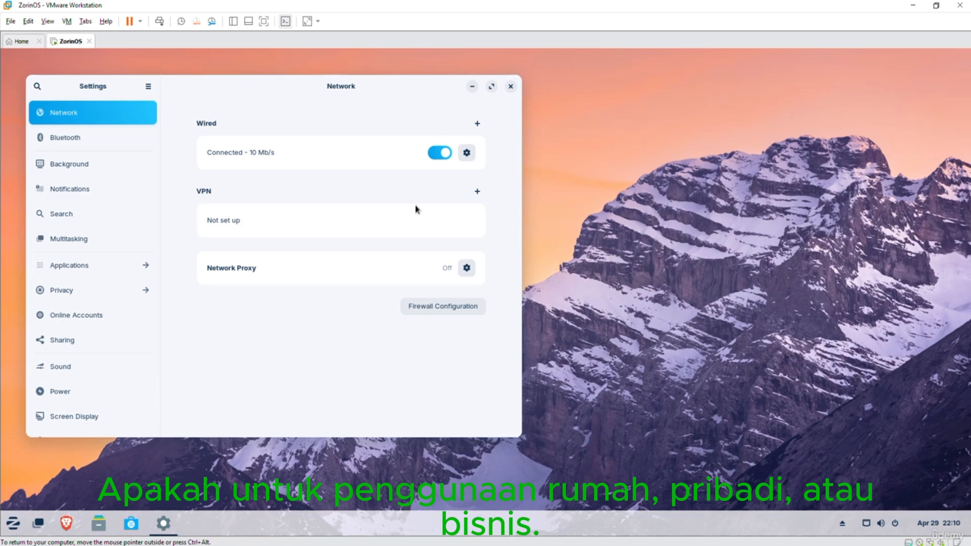
# Check the available VPN types and the network proxy options, leaving both unconfigured
pyautogui.click(477, 191)
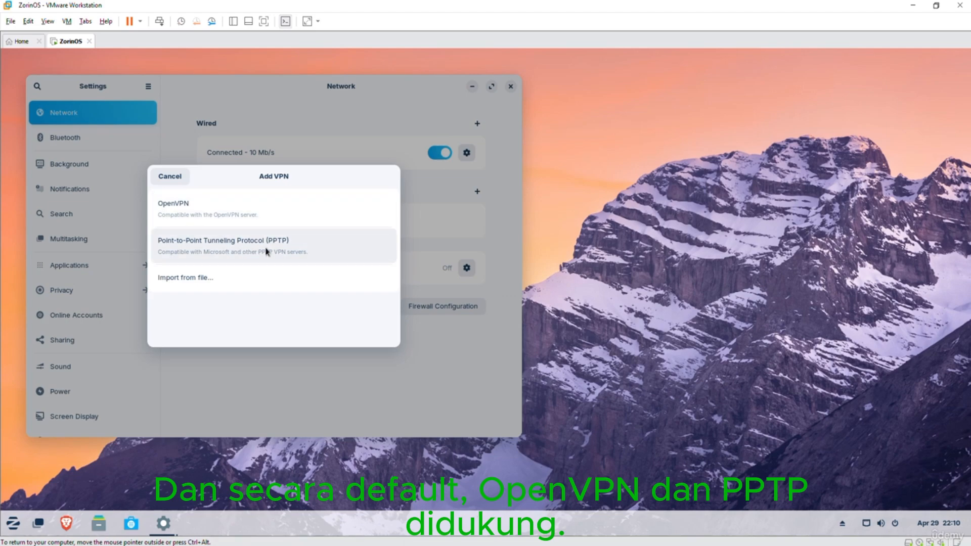
pyautogui.click(171, 177)
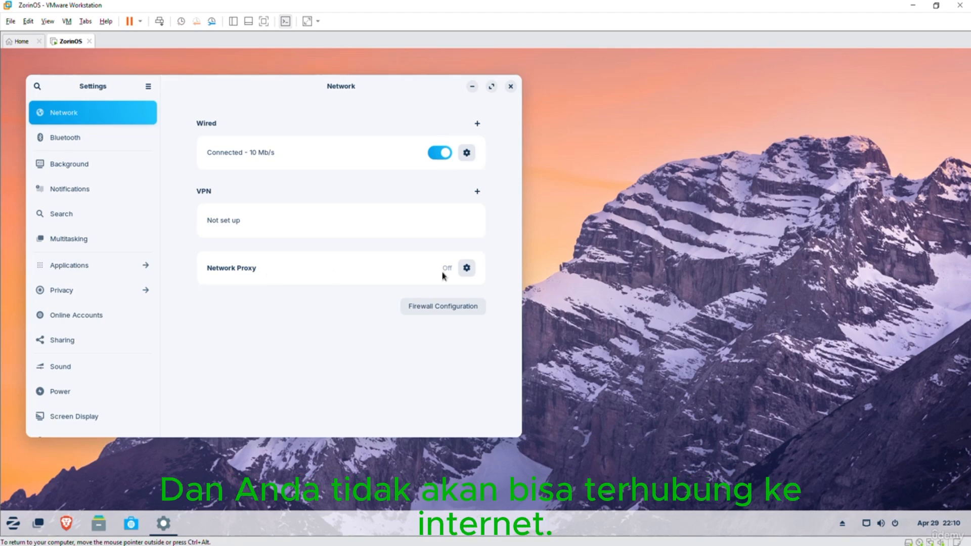
pyautogui.click(465, 268)
pyautogui.click(378, 163)
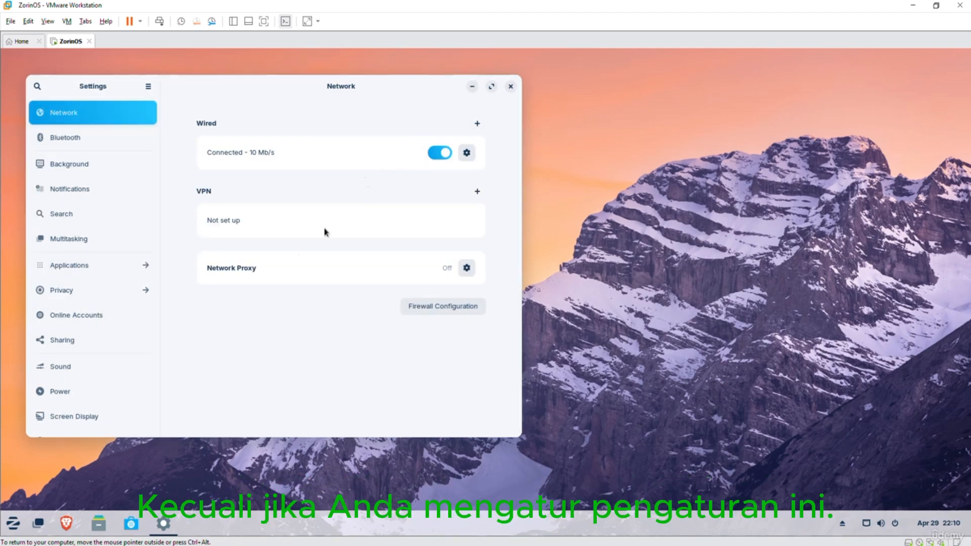
# Open the firewall configuration from the network settings and authenticate with the ITAdmin account password
pyautogui.click(434, 306)
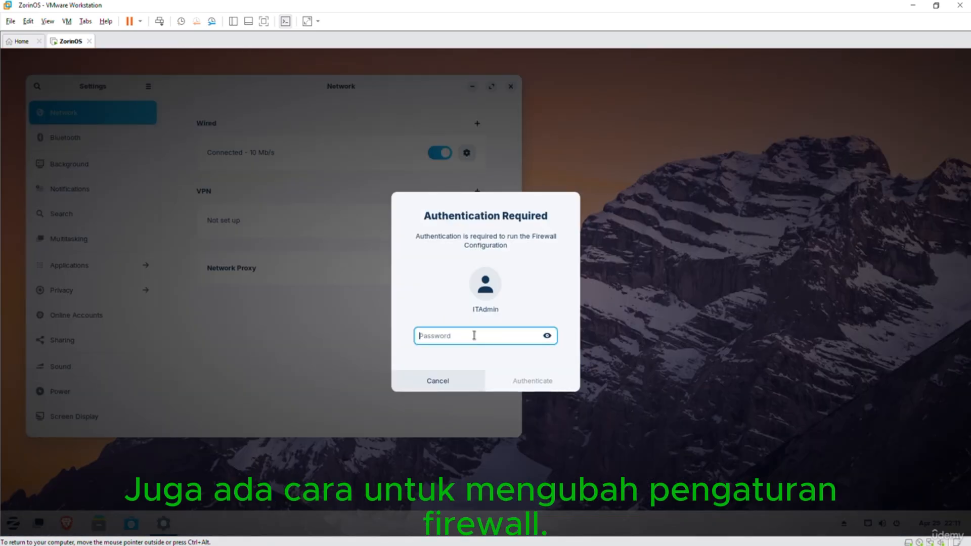
pyautogui.write('••••••••••••')
pyautogui.press('Return')
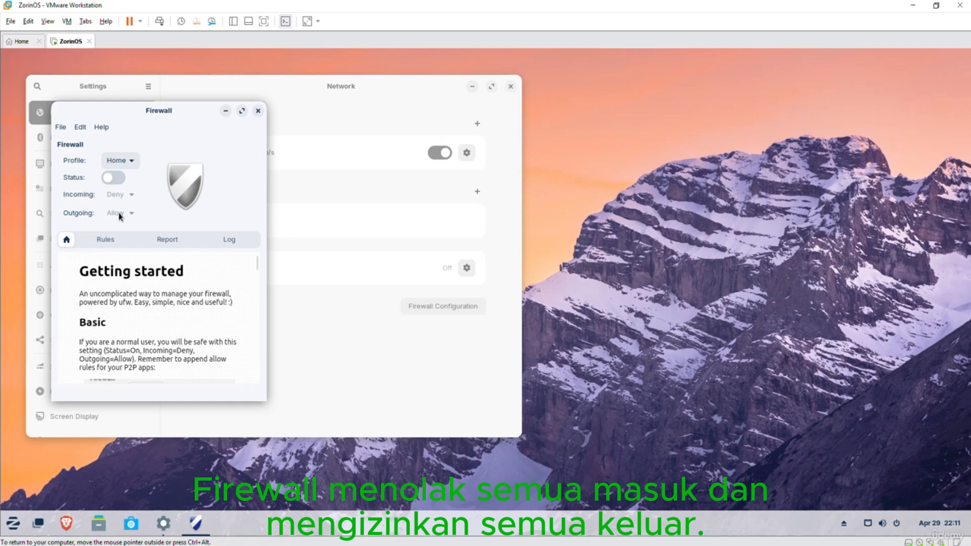
# Examine the firewall's rules list and read through its Getting started guide back to the beginning
pyautogui.click(101, 241)
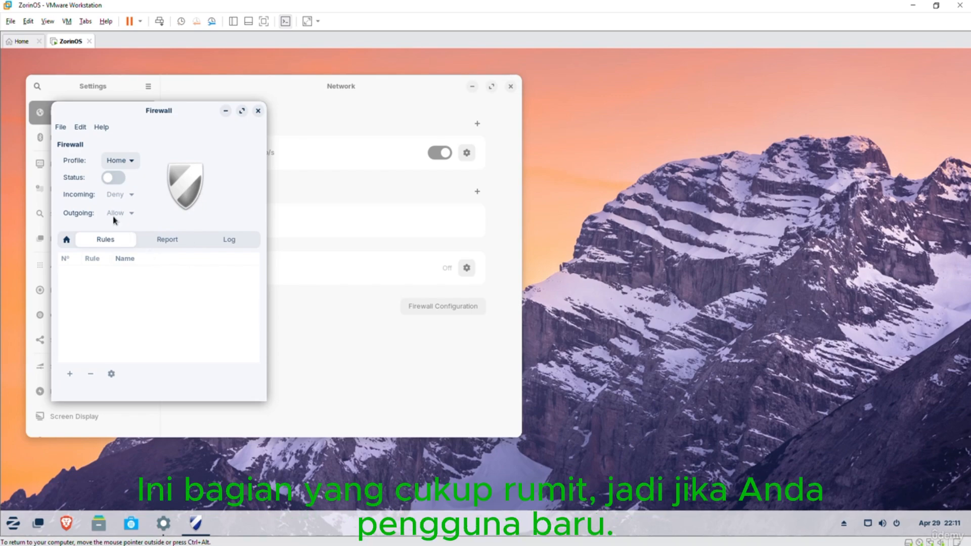
pyautogui.click(60, 127)
pyautogui.click(61, 128)
pyautogui.click(67, 239)
pyautogui.scroll(-5, 151, 322)
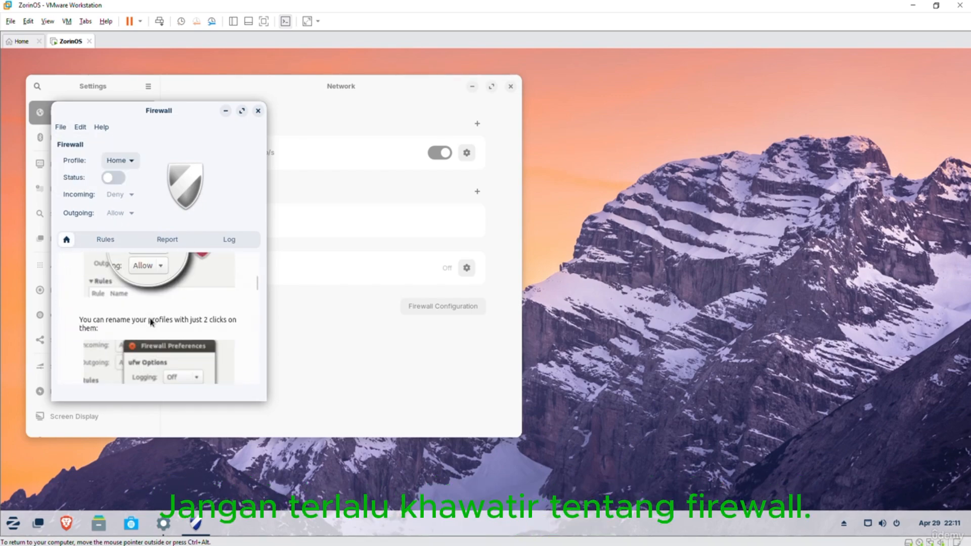
pyautogui.scroll(-6, 150, 322)
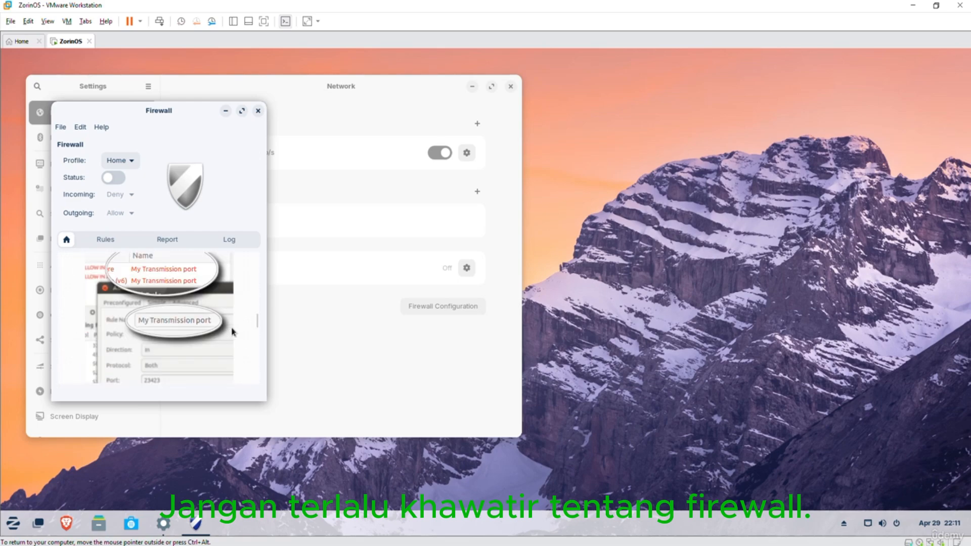
pyautogui.moveTo(256, 323); pyautogui.dragTo(248, 255)
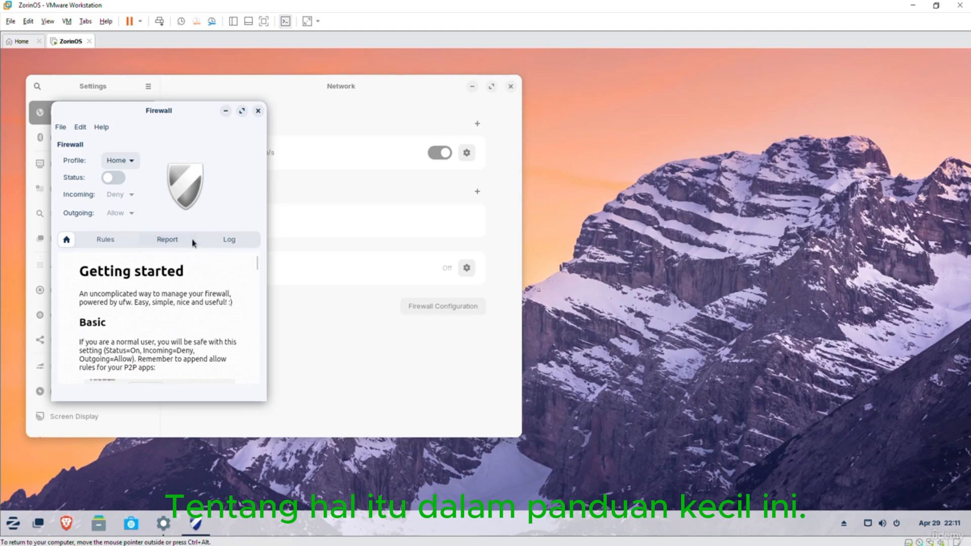
# Briefly toggle the firewall status on and off, review its rules, report and log, and close the Firewall and Settings windows
pyautogui.click(105, 239)
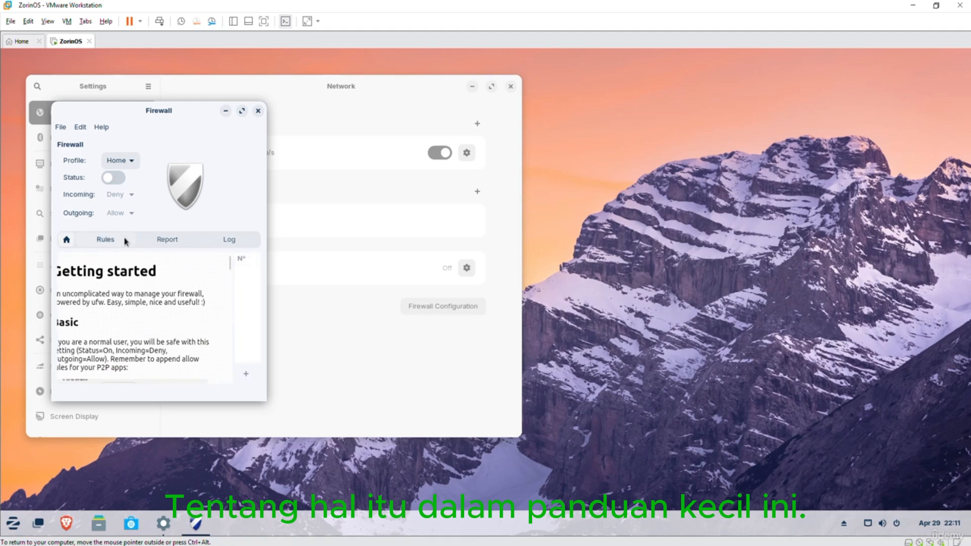
pyautogui.click(115, 180)
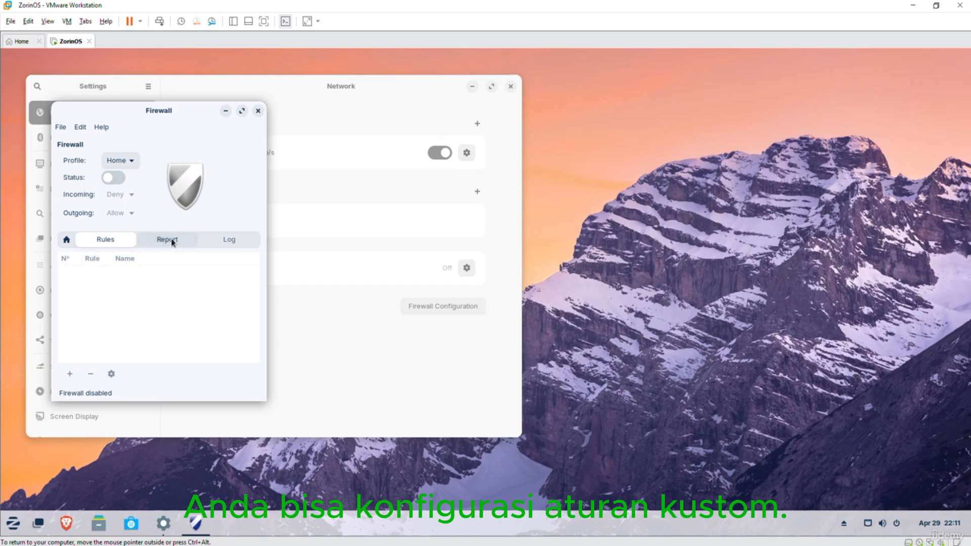
pyautogui.click(167, 239)
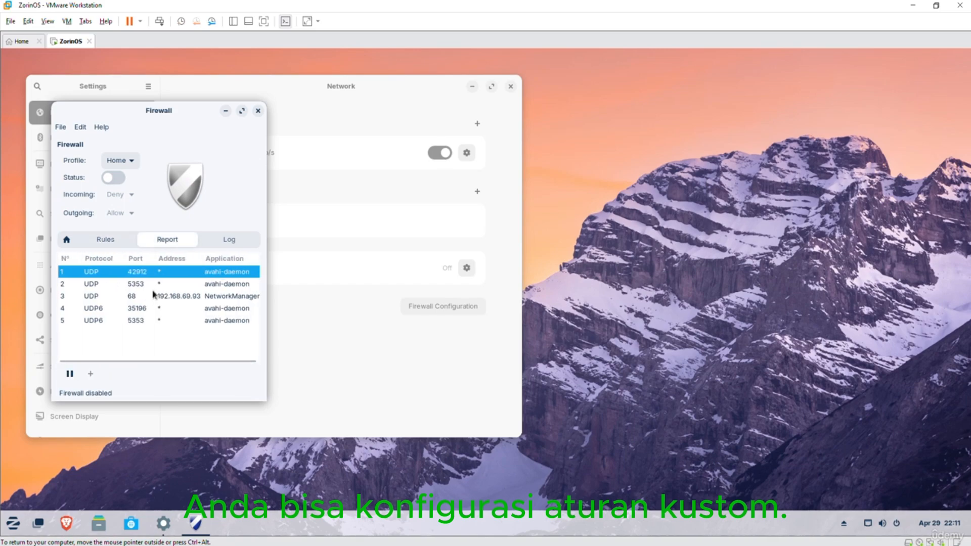
pyautogui.click(225, 241)
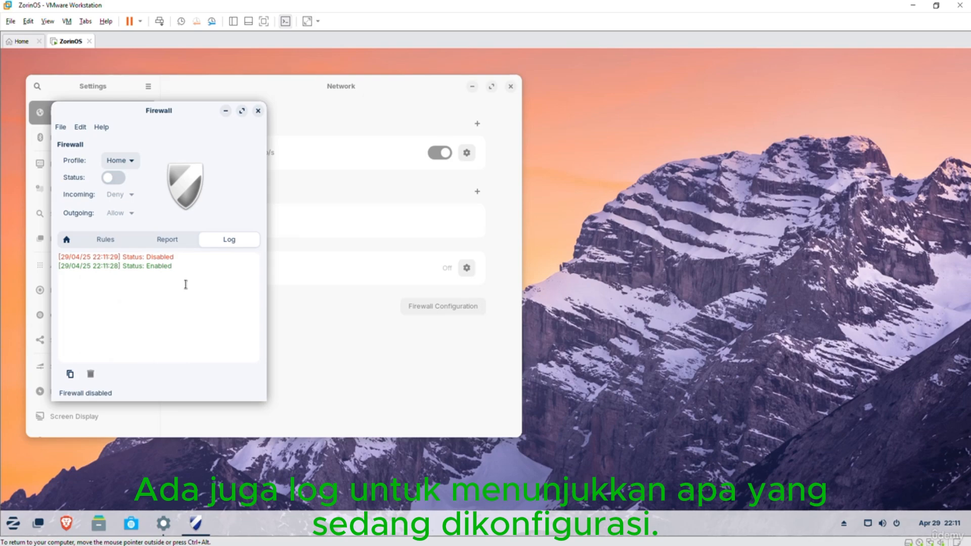
pyautogui.click(259, 111)
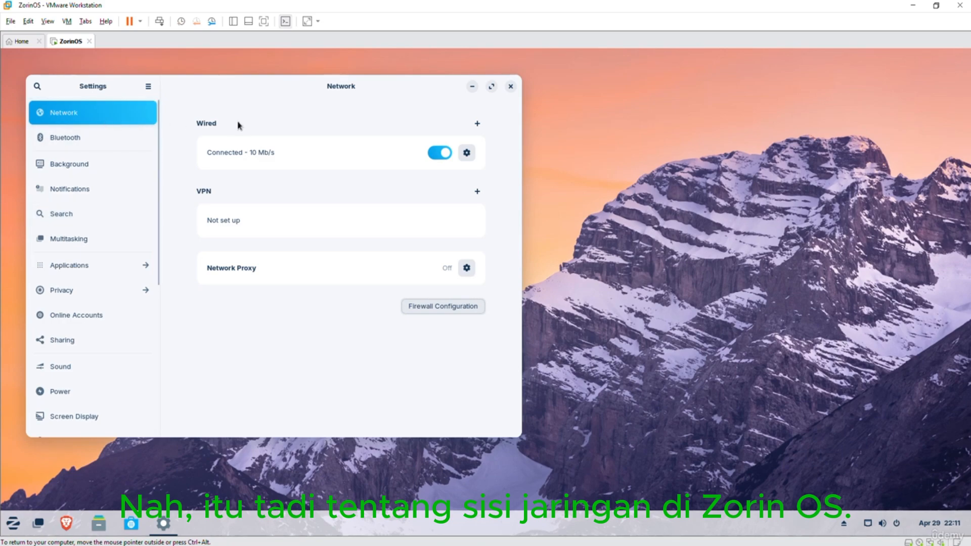
pyautogui.click(510, 87)
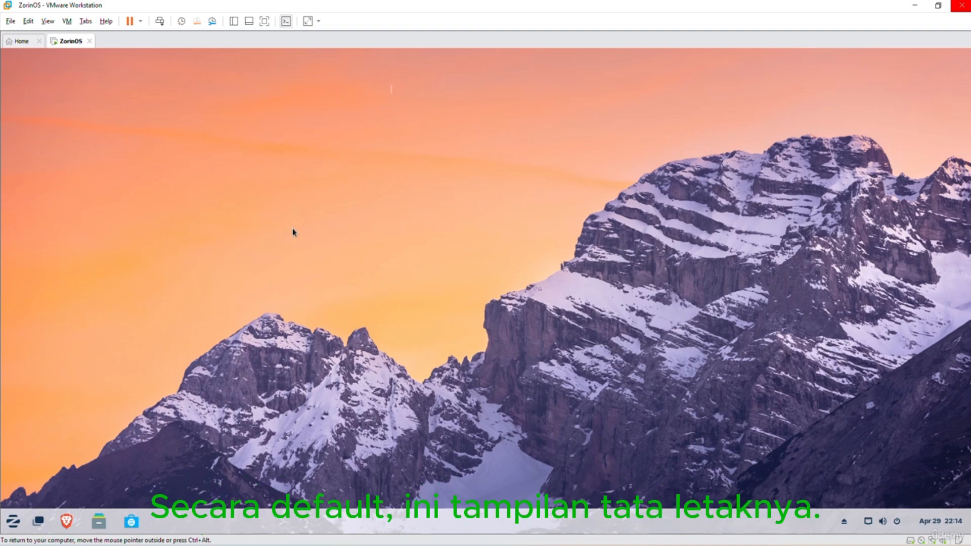
# Open Zorin Appearance, try the available desktop layouts, and apply the start-menu layout with the slim taskbar showing window titles
pyautogui.click(13, 525)
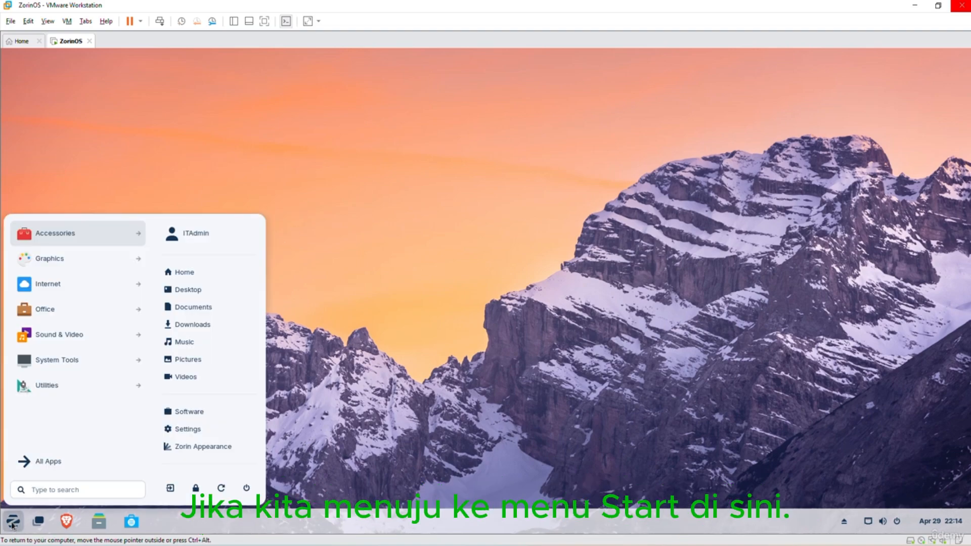
pyautogui.click(186, 448)
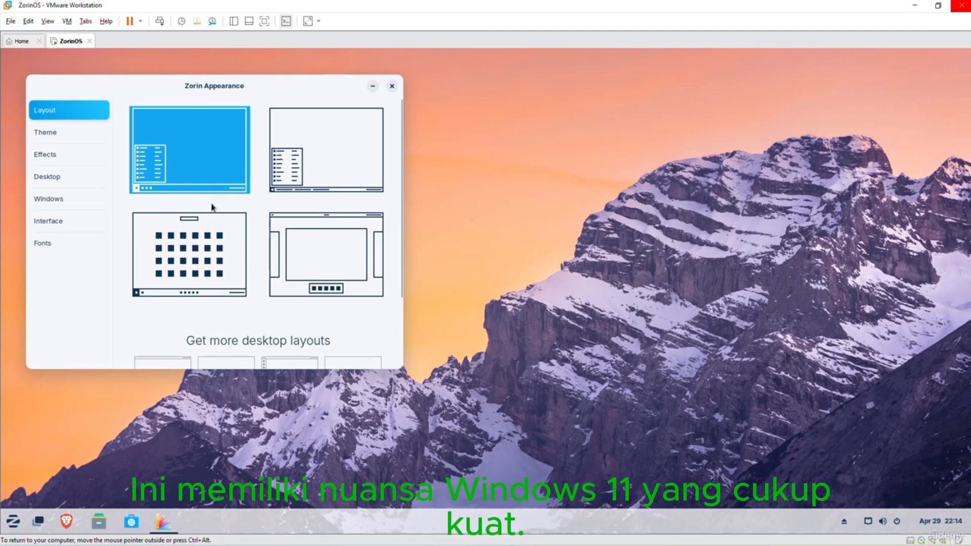
pyautogui.click(319, 167)
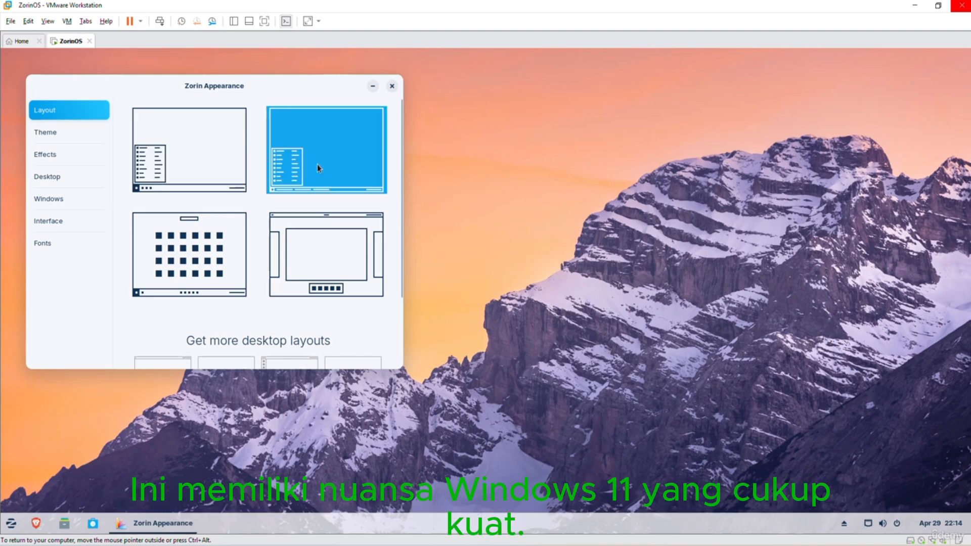
pyautogui.click(203, 254)
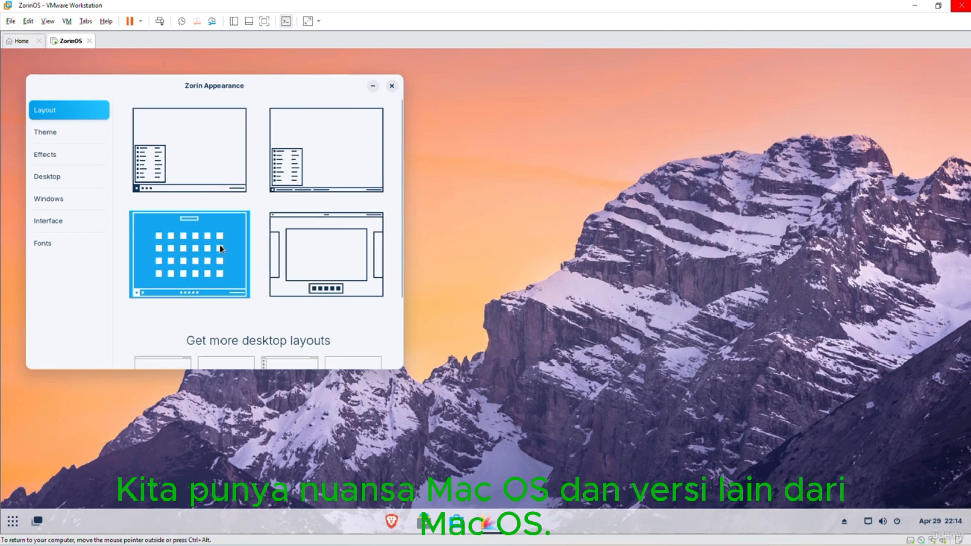
pyautogui.click(322, 263)
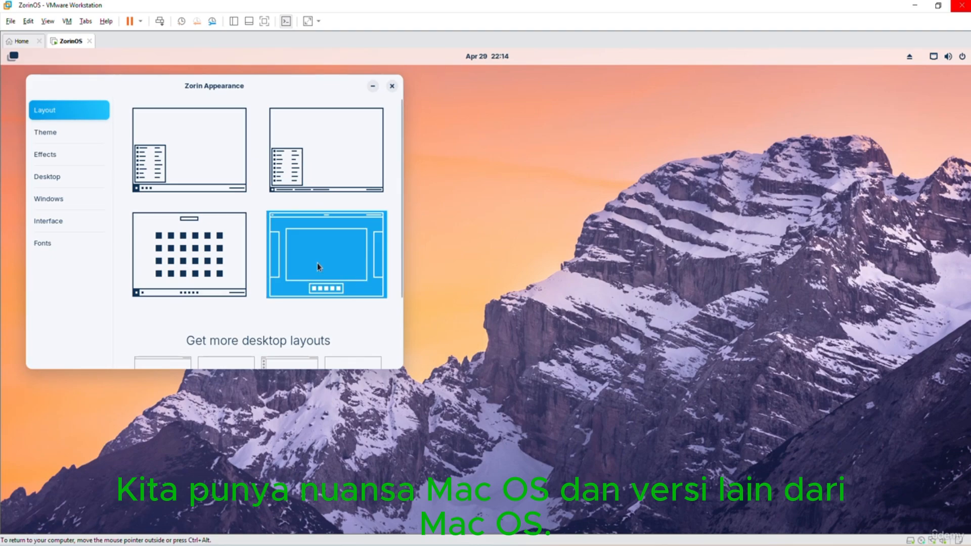
pyautogui.click(322, 161)
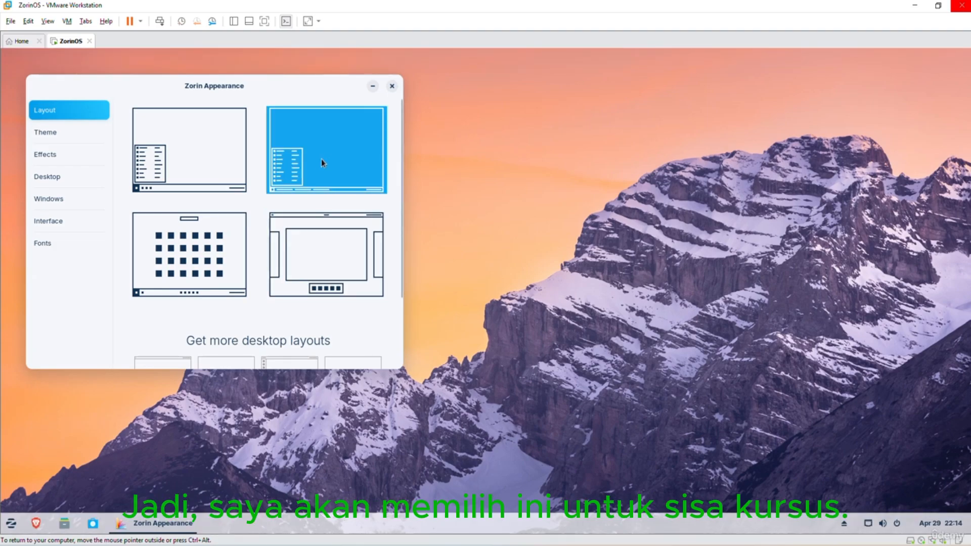
pyautogui.scroll(-3, 321, 159)
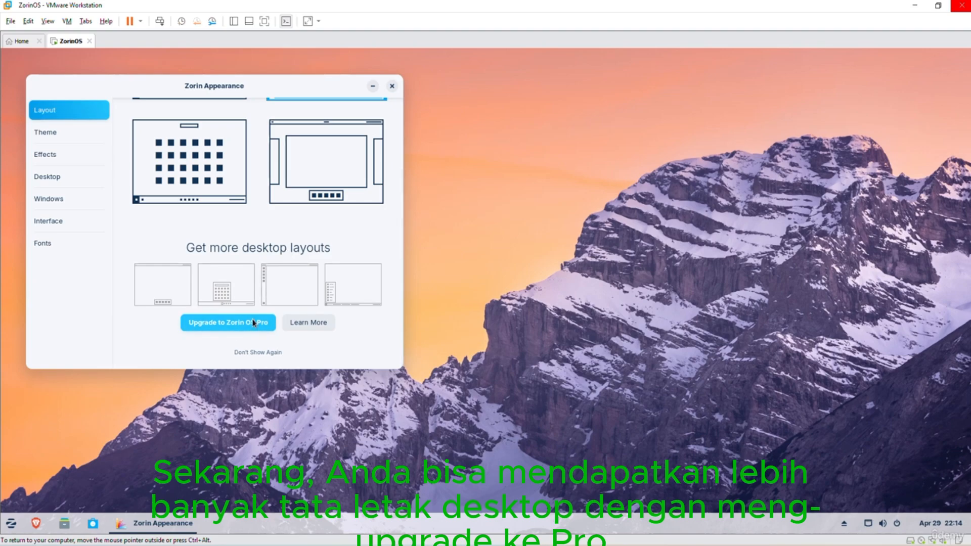
pyautogui.scroll(3, 186, 156)
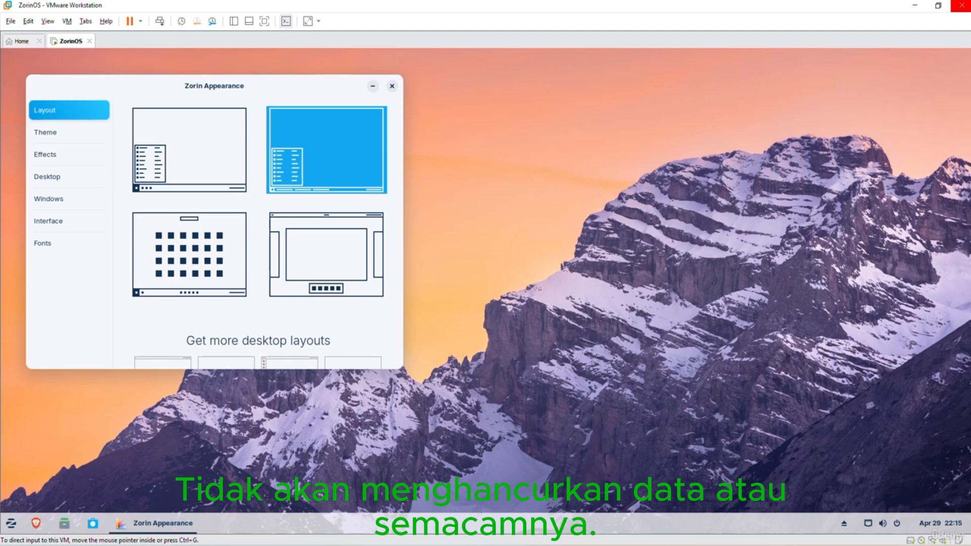
# Try the dark theme background and the automatic light/dark option, setting light mode to start at 08:00
pyautogui.click(45, 133)
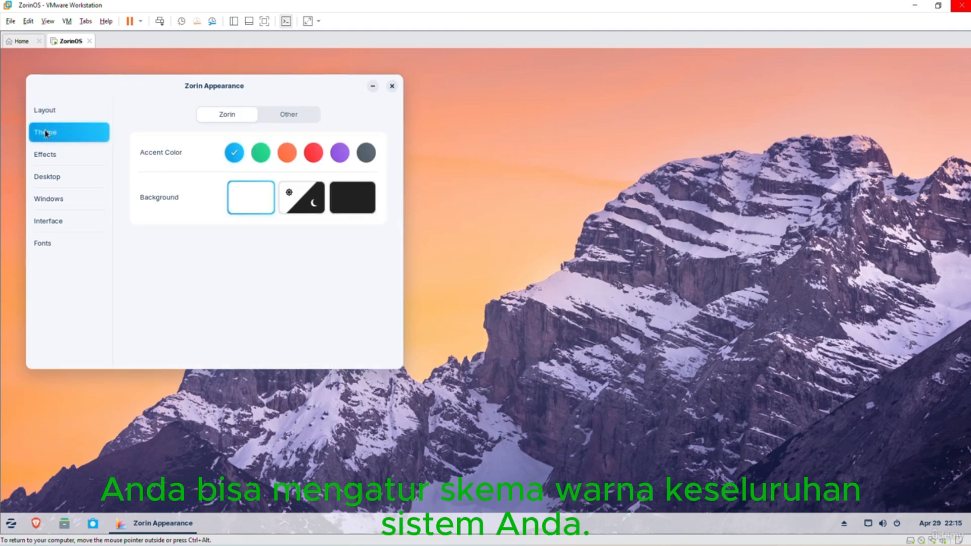
pyautogui.click(357, 201)
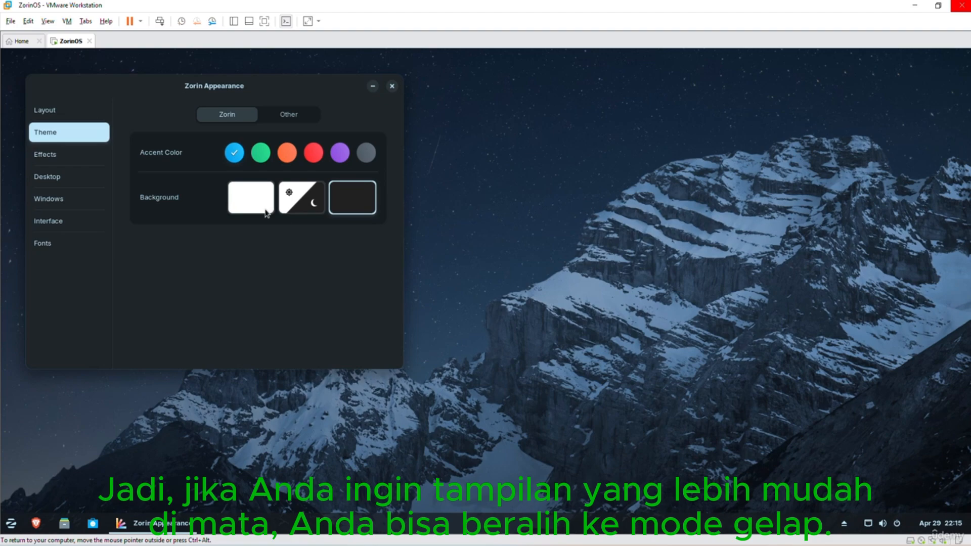
pyautogui.click(297, 204)
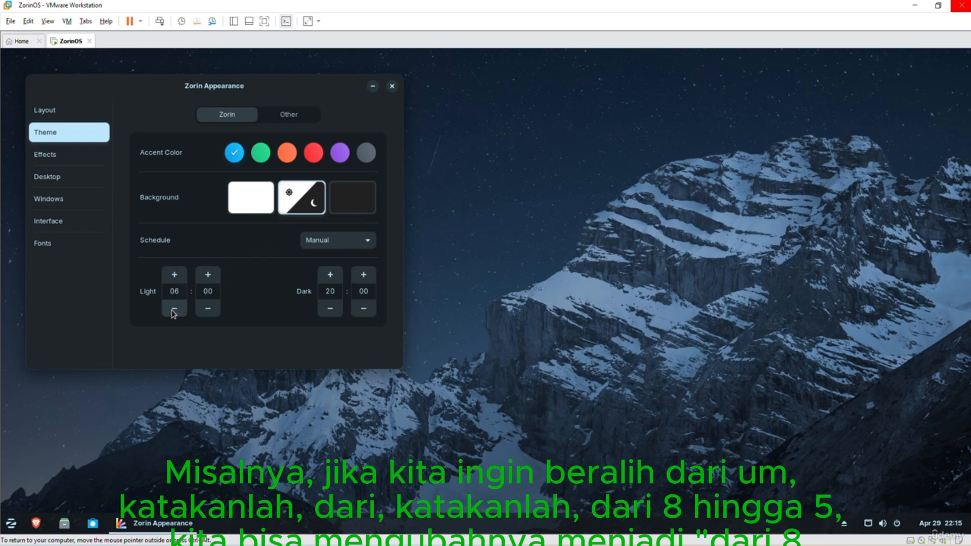
pyautogui.click(175, 277)
pyautogui.click(174, 278)
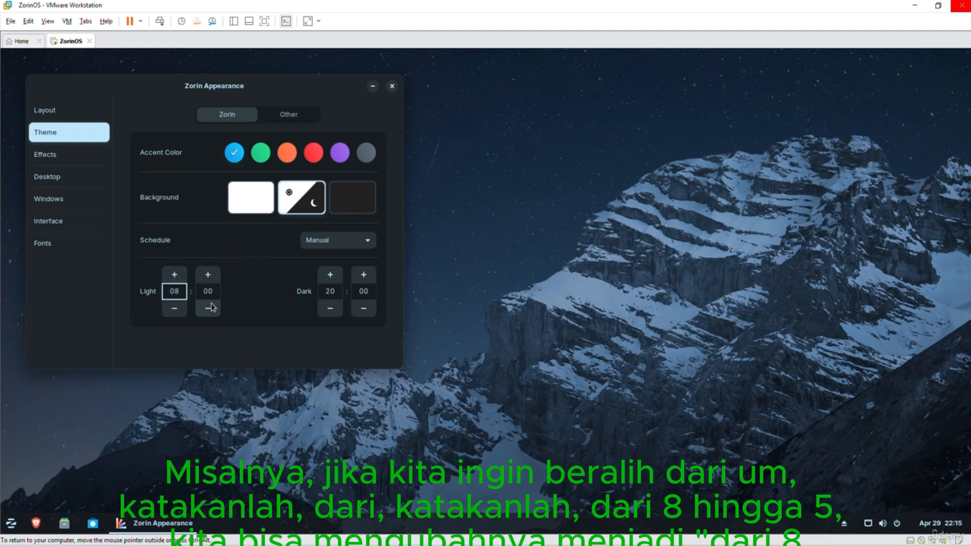
# Set the manual schedule's dark mode to start at 17:00, and return the theme background to light
pyautogui.click(329, 308)
pyautogui.click(330, 308)
pyautogui.click(330, 308)
pyautogui.click(329, 308)
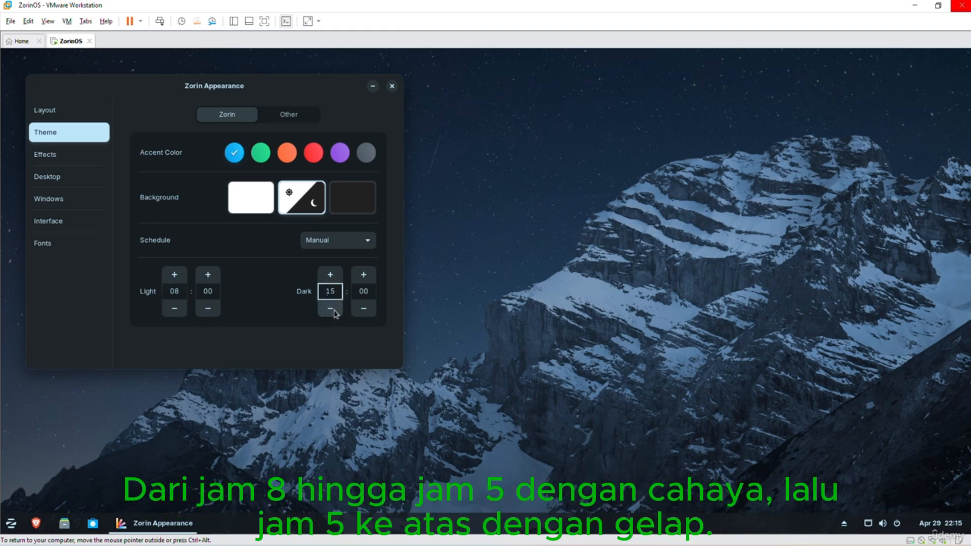
pyautogui.click(330, 308)
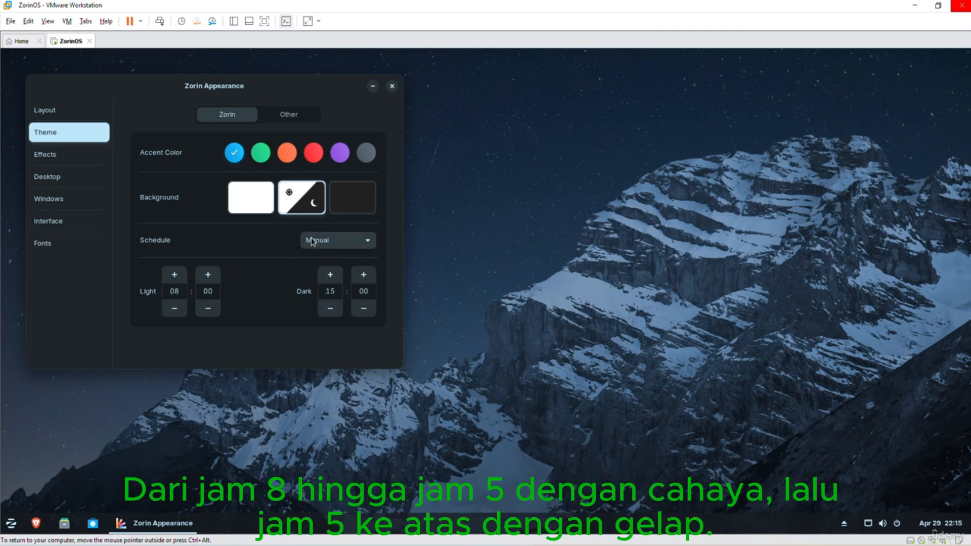
pyautogui.click(329, 275)
pyautogui.click(329, 275)
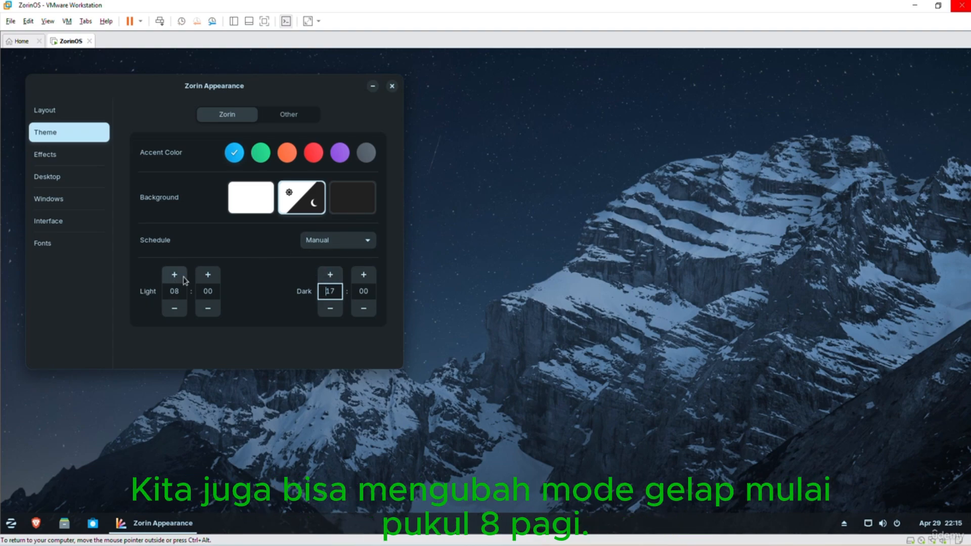
pyautogui.click(251, 197)
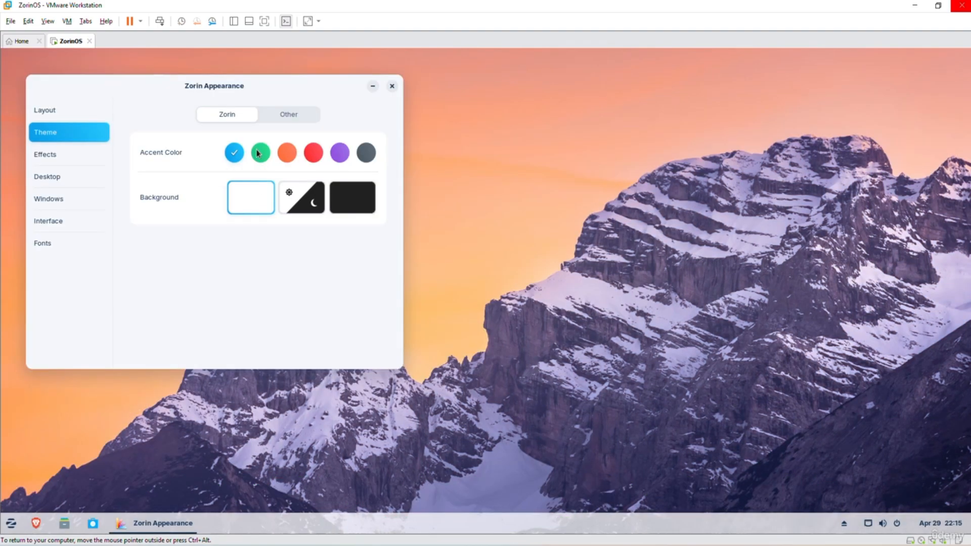
# Try the green, orange and red accent colors, return to blue, and glance at the other theme options
pyautogui.click(258, 152)
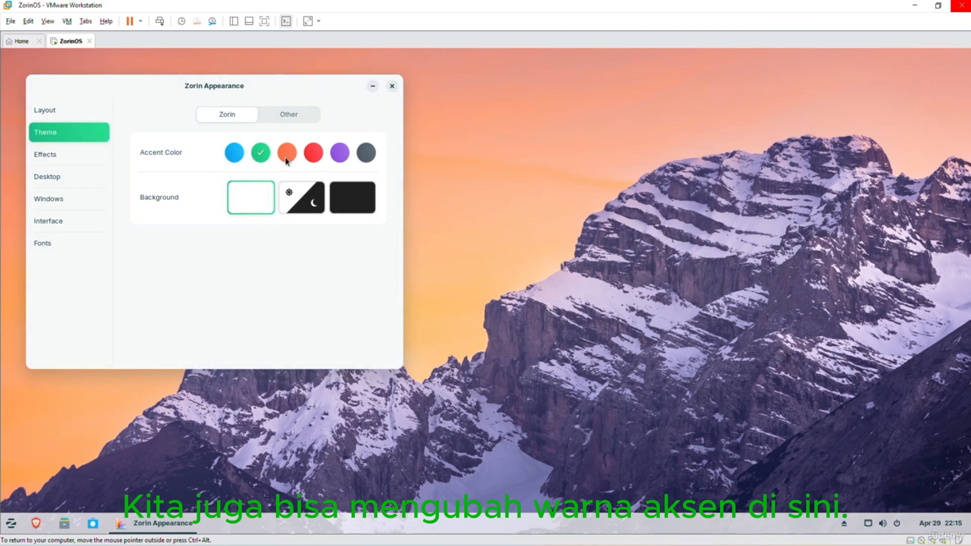
pyautogui.click(286, 159)
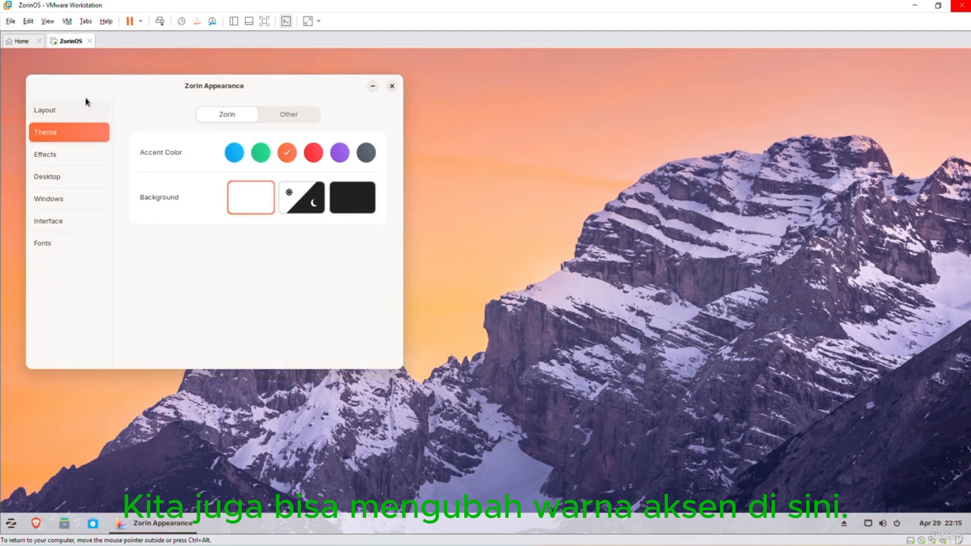
pyautogui.click(310, 155)
pyautogui.click(234, 152)
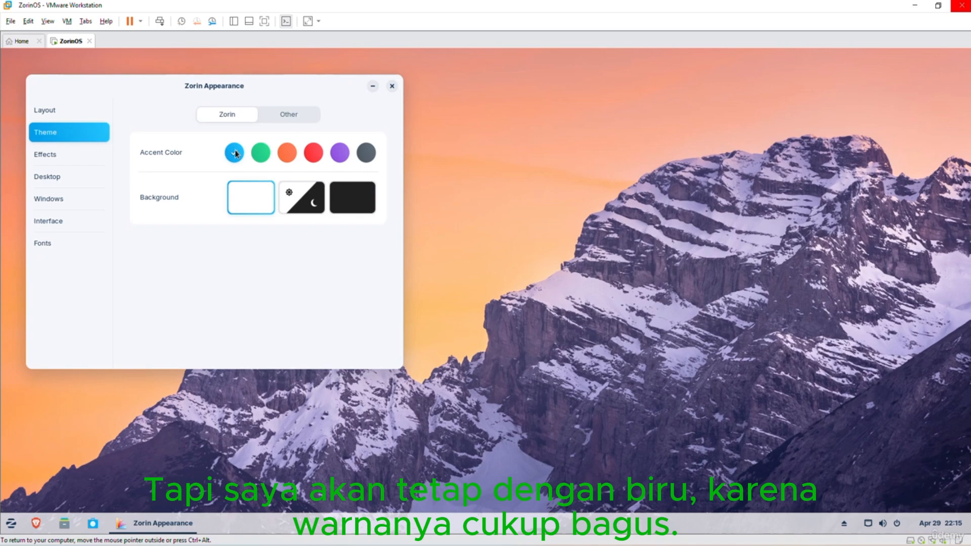
pyautogui.click(278, 115)
pyautogui.click(236, 117)
# Try Jelly Mode in the appearance effects and switch it back off
pyautogui.click(68, 155)
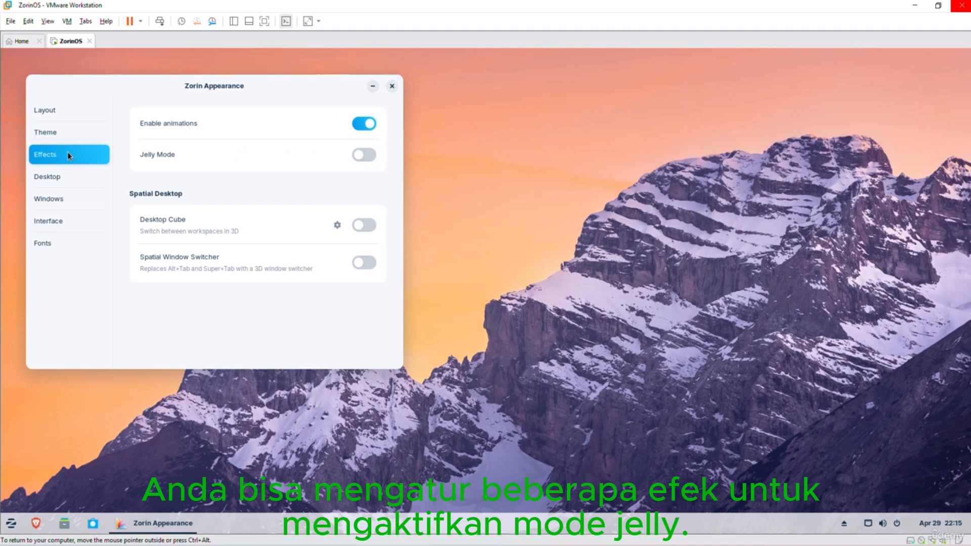
pyautogui.click(364, 156)
pyautogui.click(364, 155)
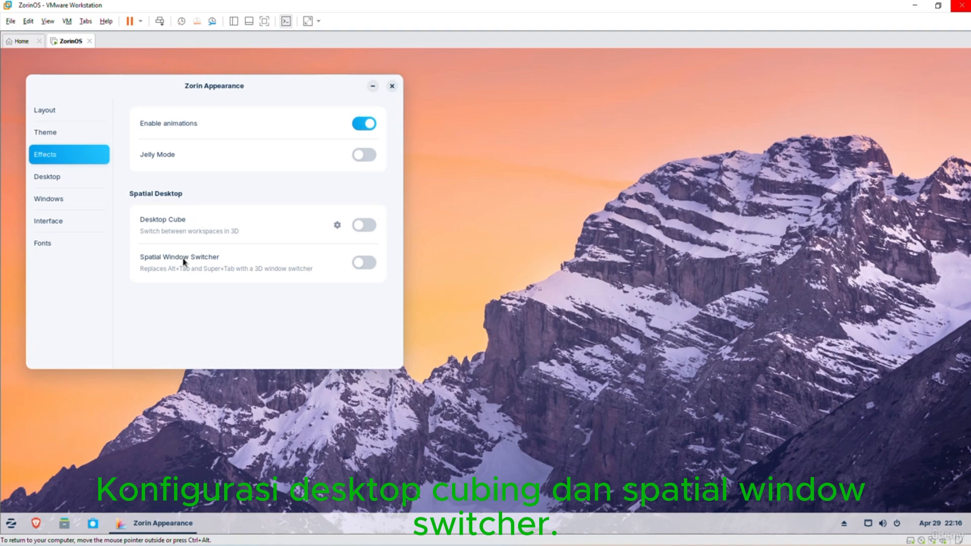
# Check the desktop icon size choices, keep Standard, and show the Home and Trash icons on the desktop
pyautogui.click(73, 176)
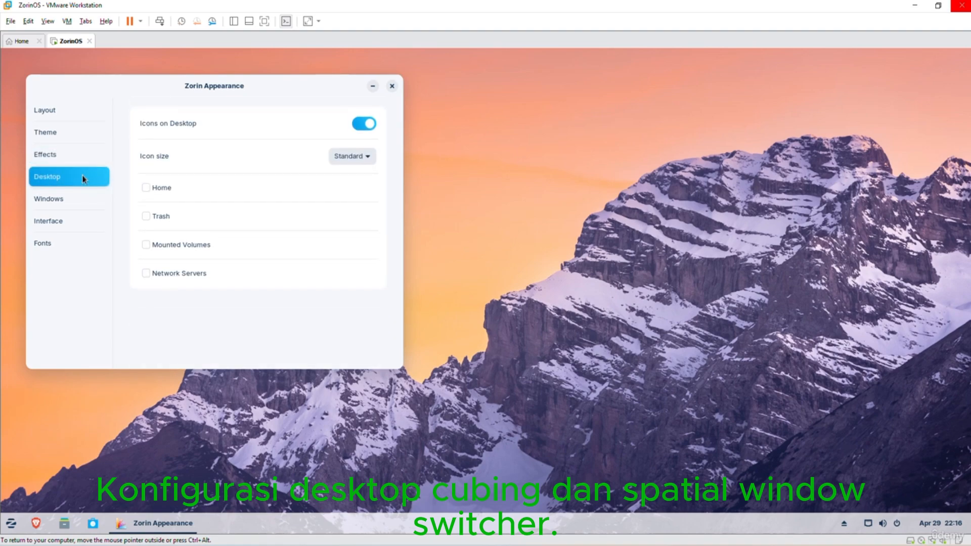
pyautogui.click(349, 156)
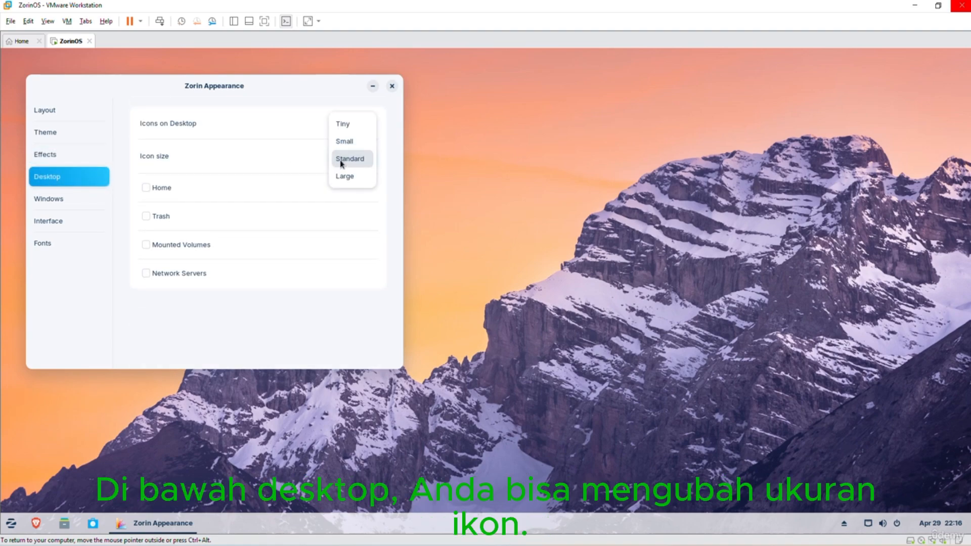
pyautogui.click(176, 306)
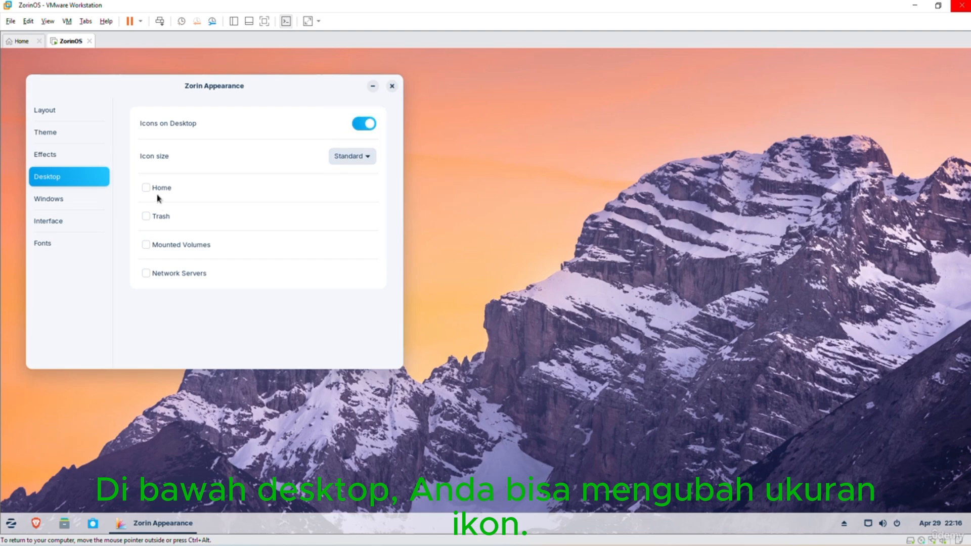
pyautogui.click(146, 187)
pyautogui.click(151, 216)
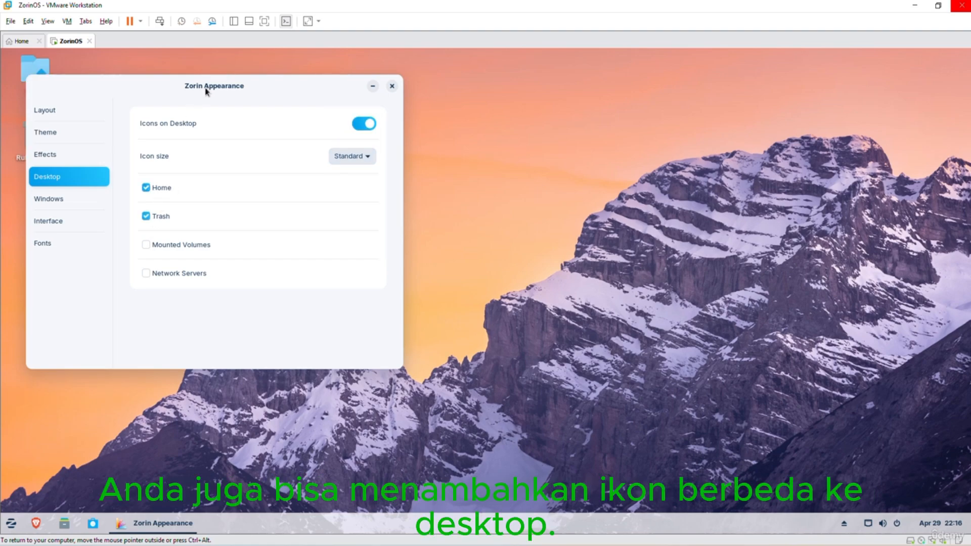
# Hide the Home and Trash desktop icons, and show all four kinds: Home, Trash, Mounted Volumes and Network Servers
pyautogui.moveTo(206, 89); pyautogui.dragTo(340, 83)
pyautogui.click(294, 191)
pyautogui.click(294, 211)
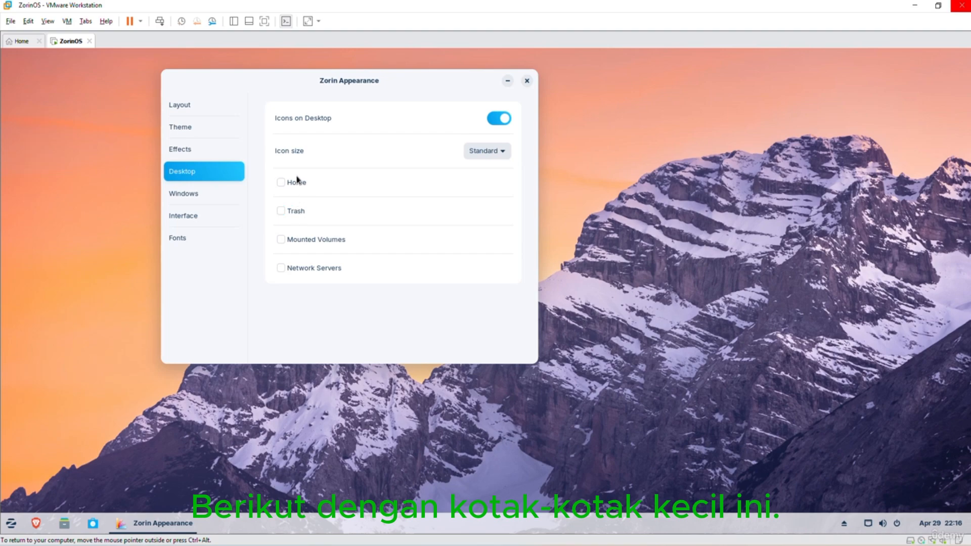
pyautogui.click(296, 178)
pyautogui.click(298, 211)
pyautogui.click(304, 238)
pyautogui.click(310, 268)
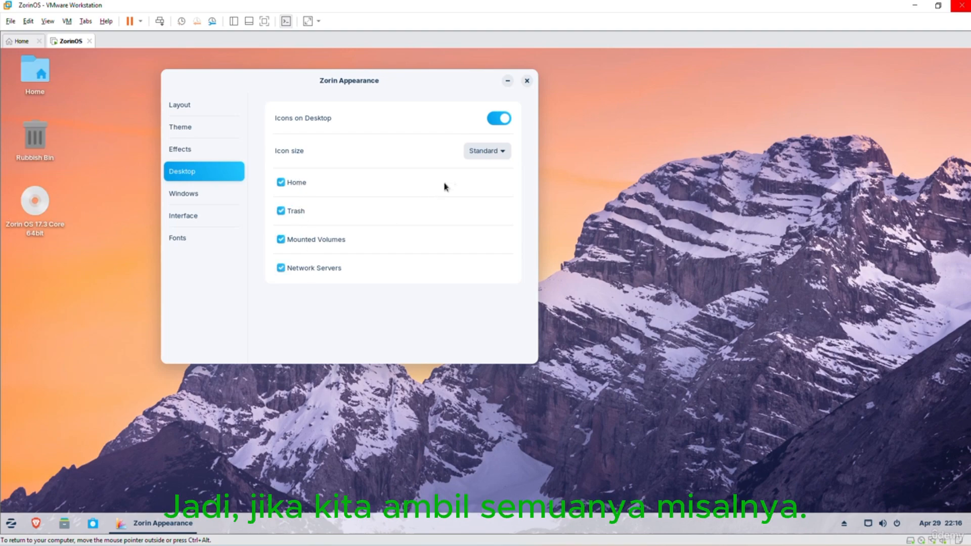
# Try the Tiny desktop icon size, and set the icon size to Large
pyautogui.click(475, 151)
pyautogui.click(478, 119)
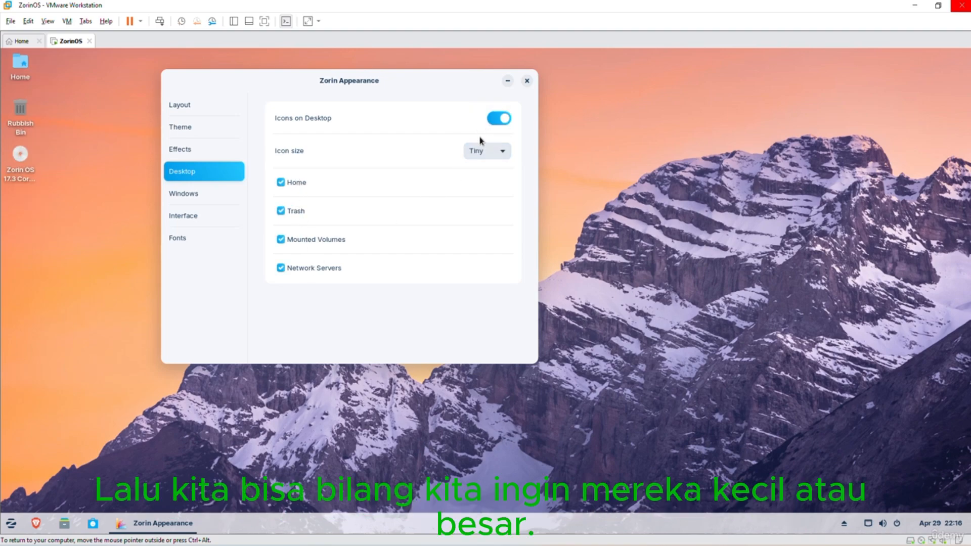
pyautogui.click(488, 151)
pyautogui.click(484, 208)
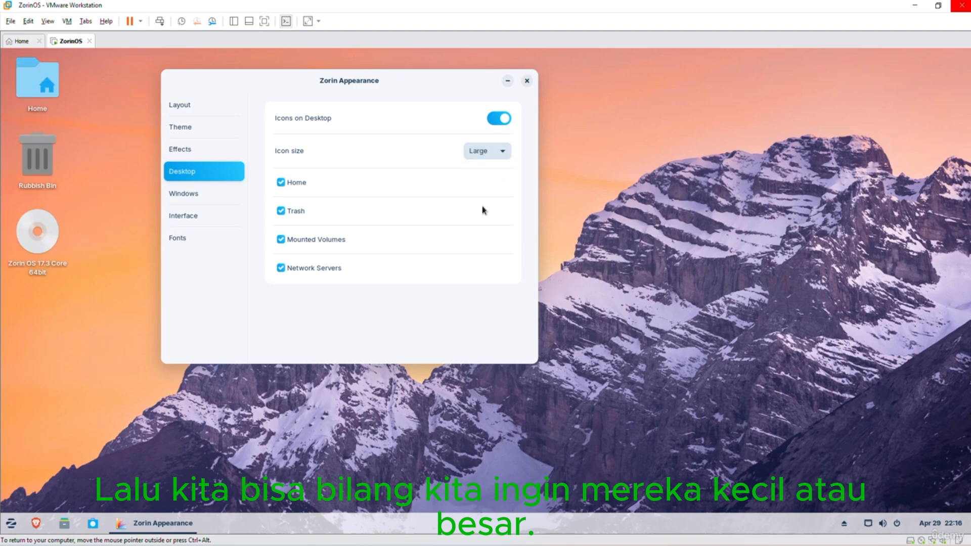
# Switch the desktop icons off and back on, and hide the Mounted Volumes and Network Servers icons
pyautogui.click(497, 122)
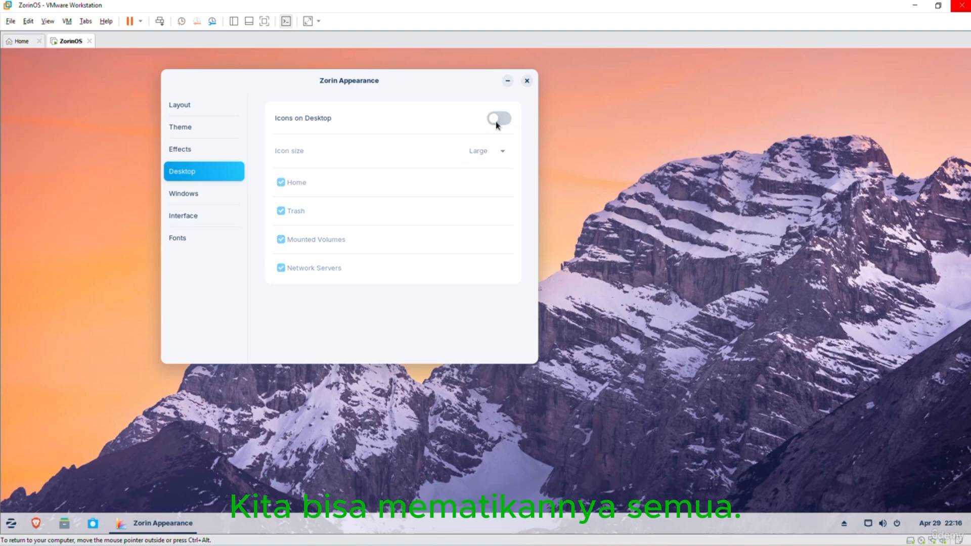
pyautogui.click(498, 121)
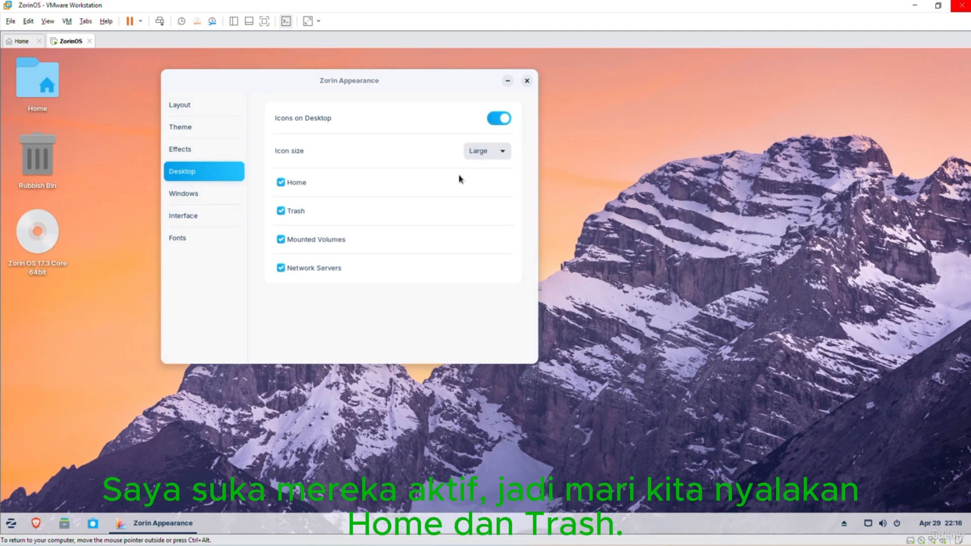
pyautogui.click(282, 240)
pyautogui.click(281, 268)
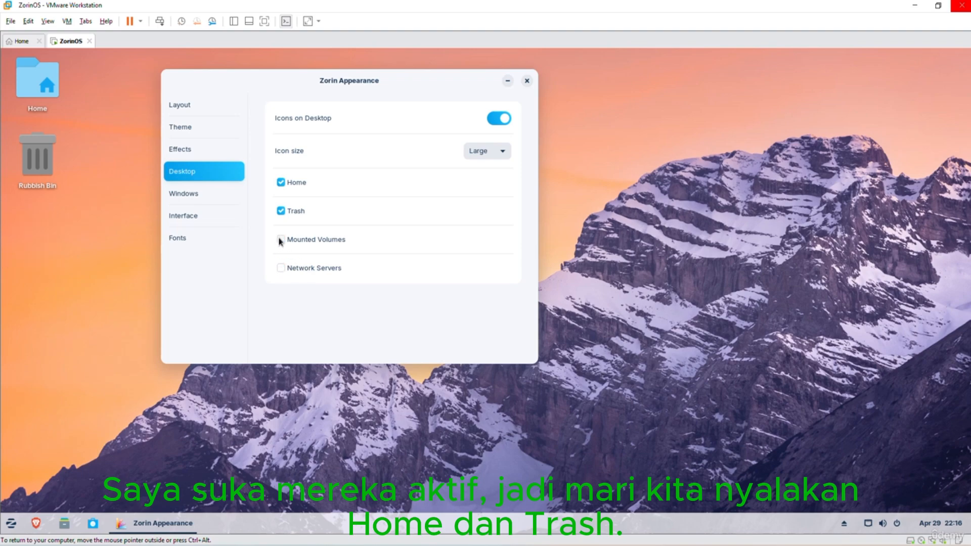
# Look through the window placement, titlebar and focus options, and the interface options
pyautogui.click(209, 188)
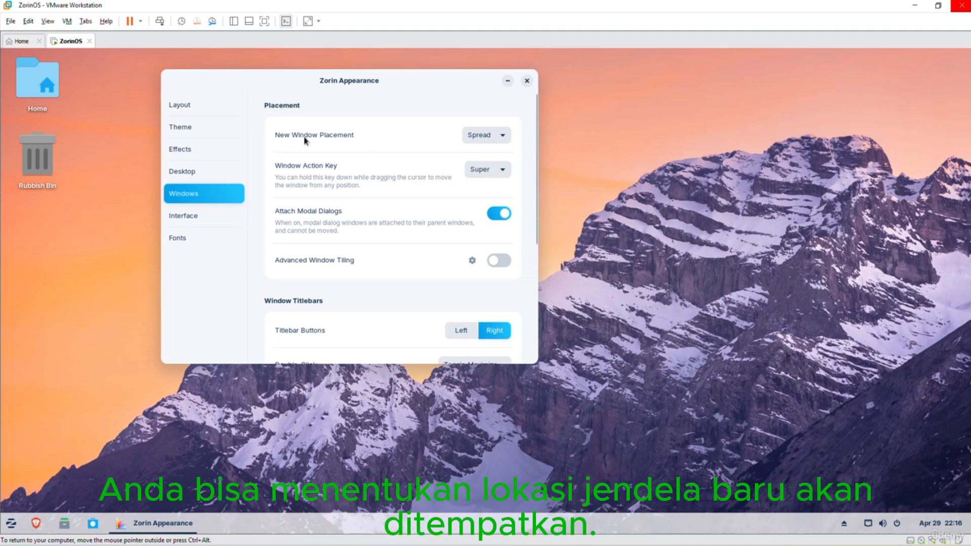
pyautogui.scroll(-4, 340, 184)
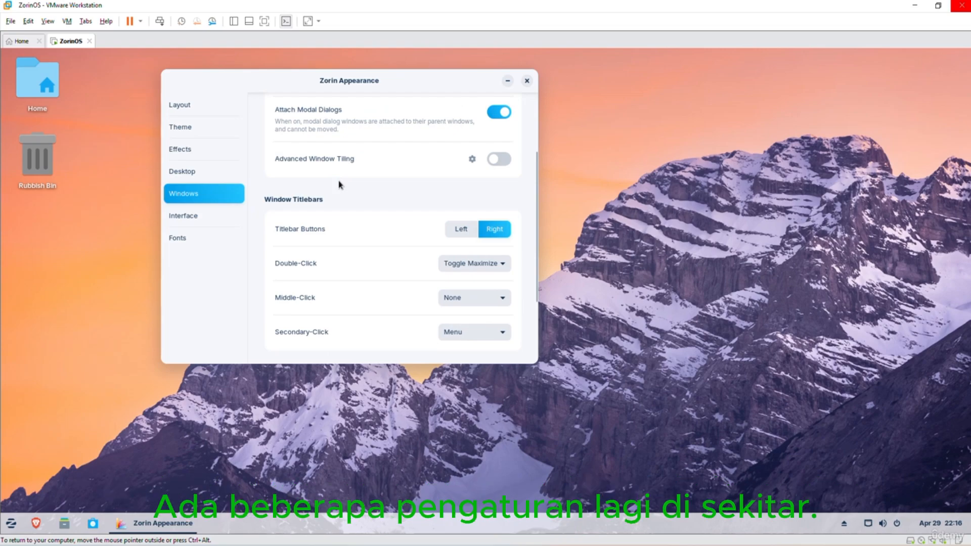
pyautogui.scroll(-1, 298, 171)
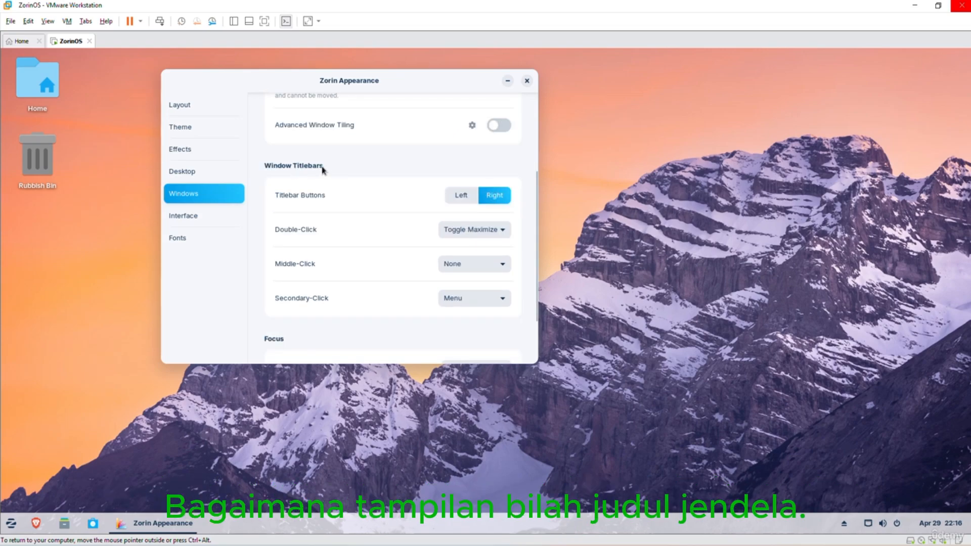
pyautogui.scroll(-2, 296, 172)
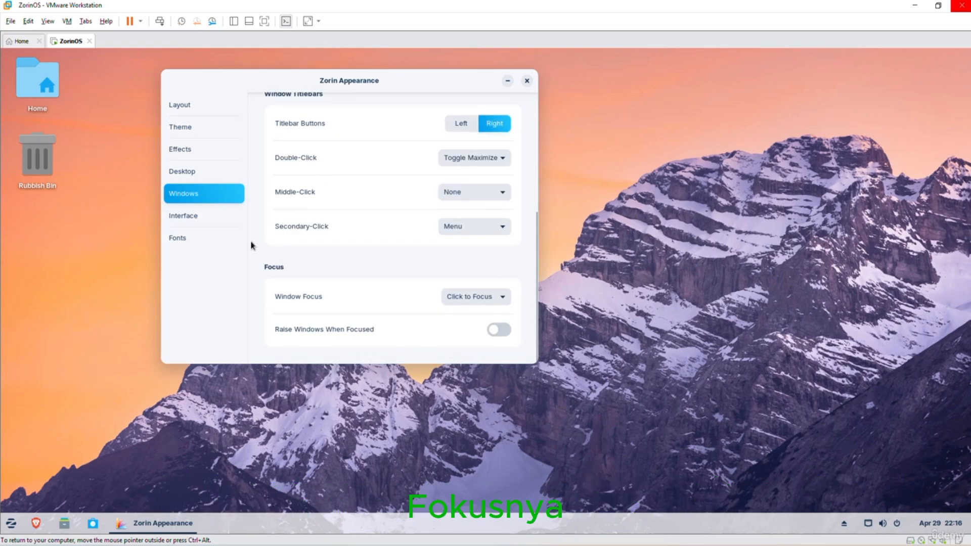
pyautogui.click(218, 222)
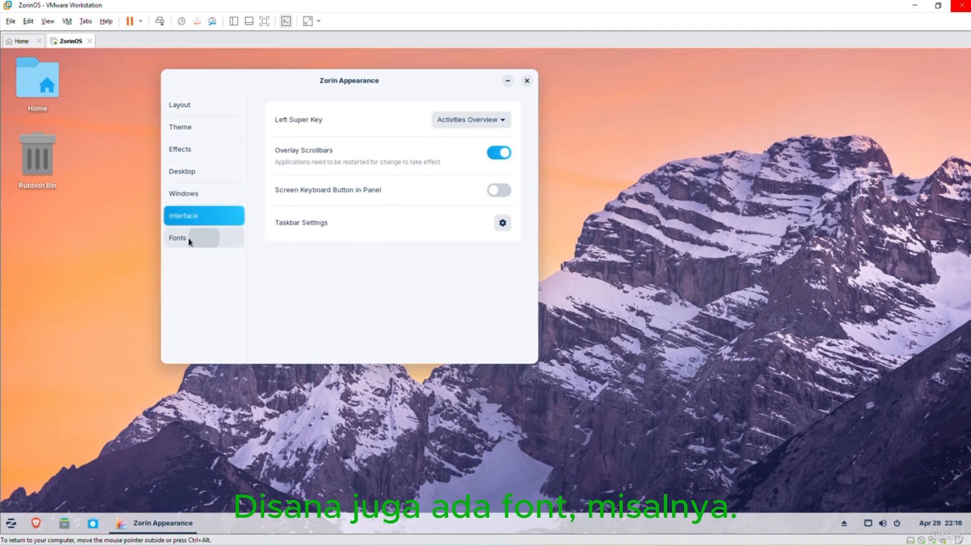
# Change the interface text font to Inter Black in the appearance font settings
pyautogui.click(201, 236)
pyautogui.click(469, 129)
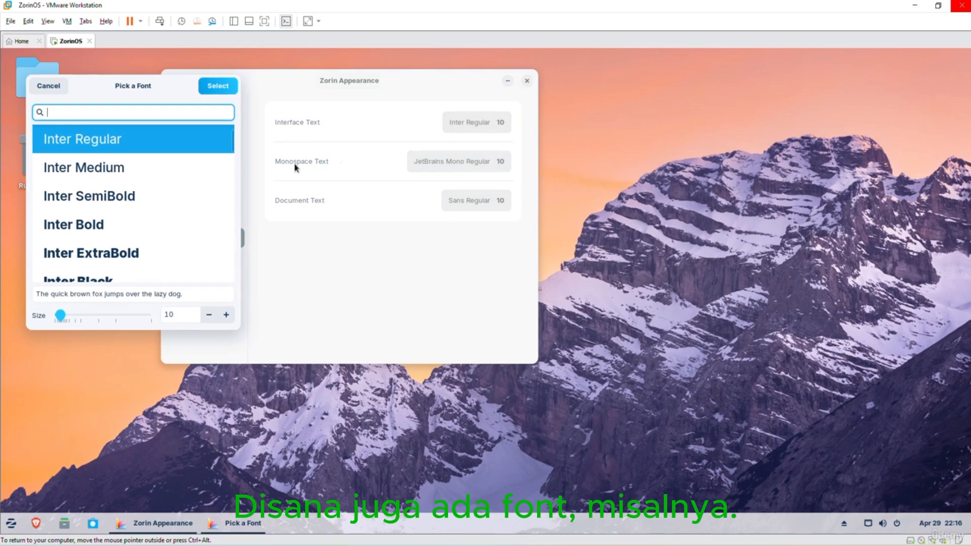
pyautogui.scroll(-3, 158, 218)
pyautogui.click(110, 213)
pyautogui.click(214, 87)
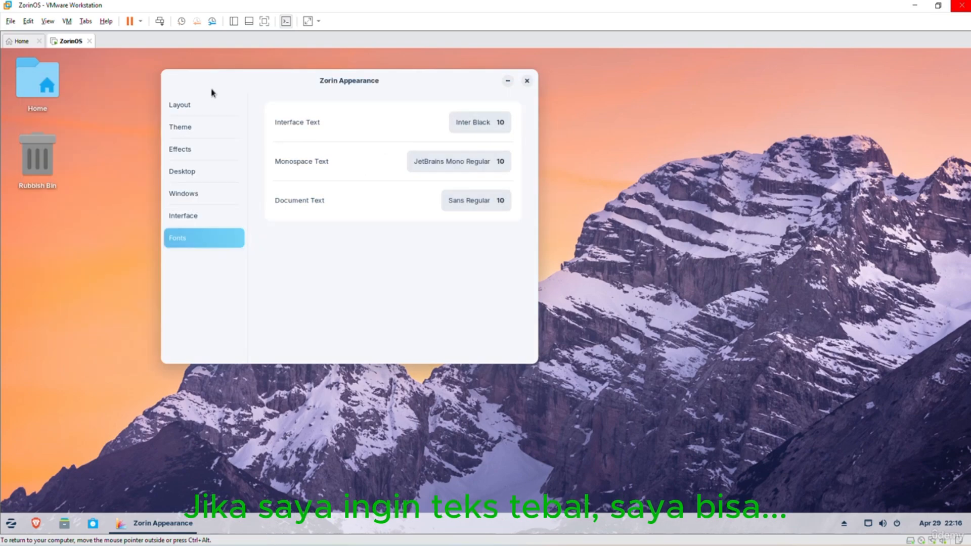
# Increase the interface text font size to 16 and apply it
pyautogui.click(487, 129)
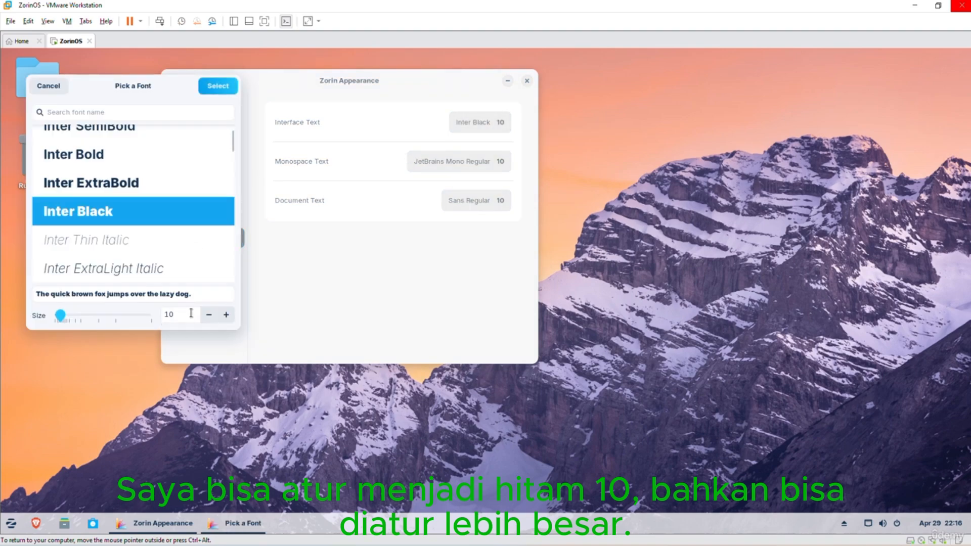
pyautogui.click(226, 315)
pyautogui.click(226, 314)
pyautogui.click(226, 315)
pyautogui.click(226, 315)
pyautogui.click(226, 315)
pyautogui.click(225, 315)
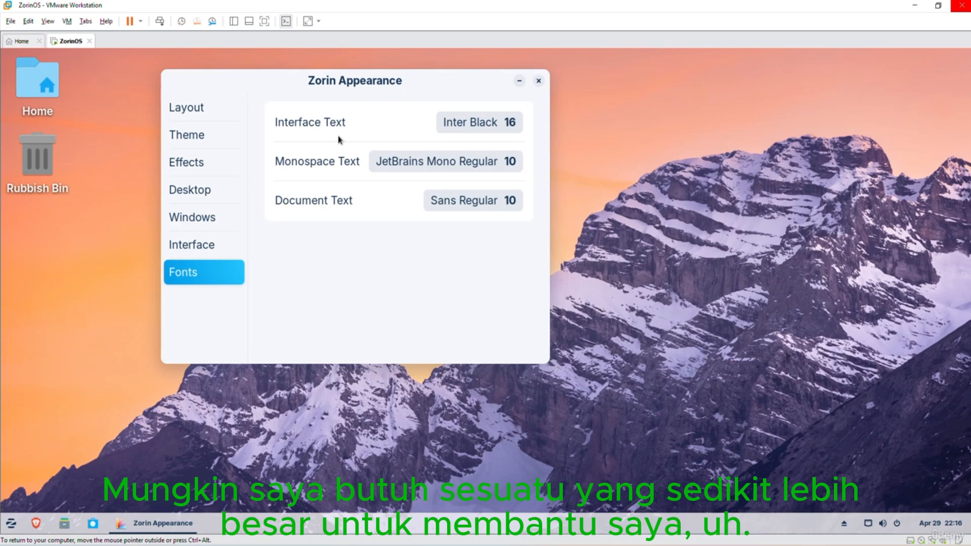
# Return the Inter Black interface text to size 10 and apply it
pyautogui.click(402, 161)
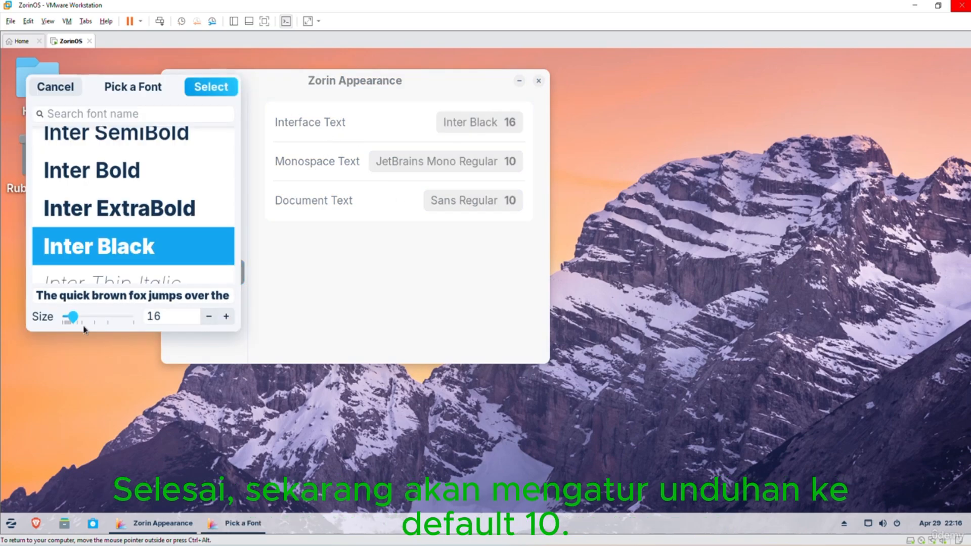
pyautogui.moveTo(70, 316); pyautogui.dragTo(57, 315)
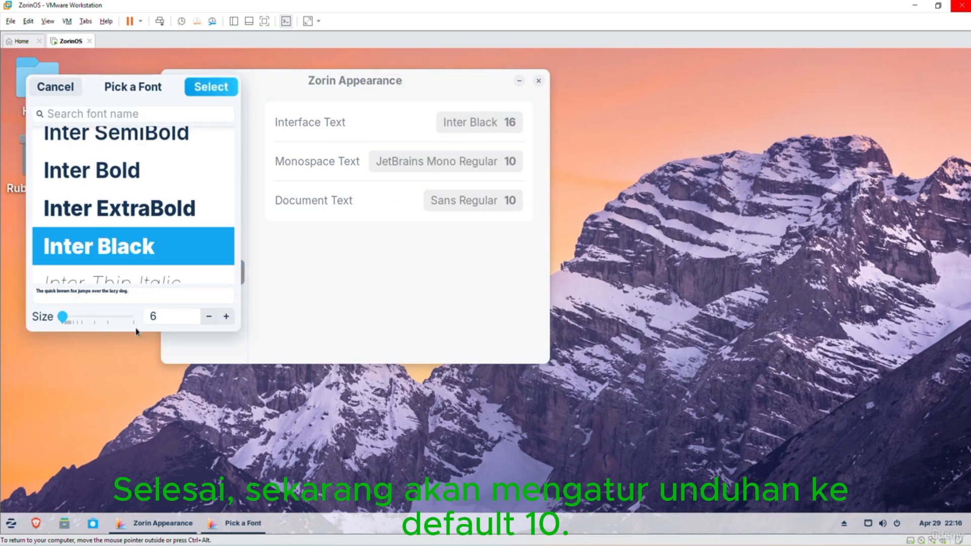
pyautogui.click(226, 316)
pyautogui.click(226, 316)
pyautogui.click(226, 316)
pyautogui.click(226, 316)
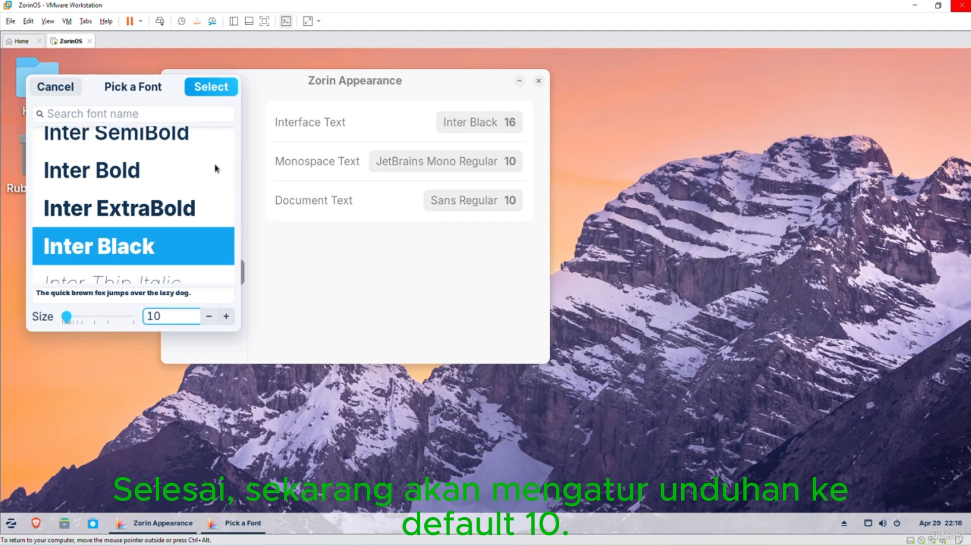
pyautogui.click(211, 86)
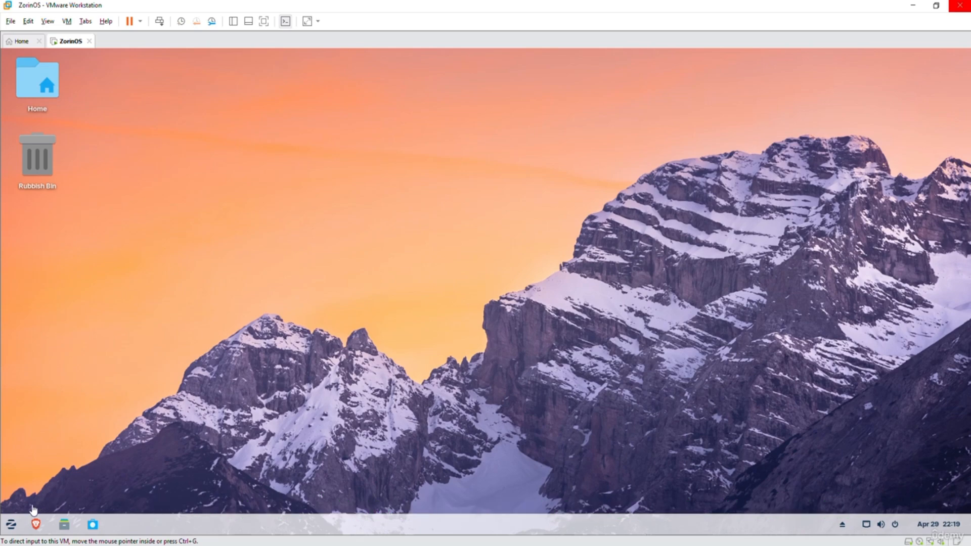
# Open the system settings, look through the list of categories, and view the Network and Bluetooth pages
pyautogui.click(10, 526)
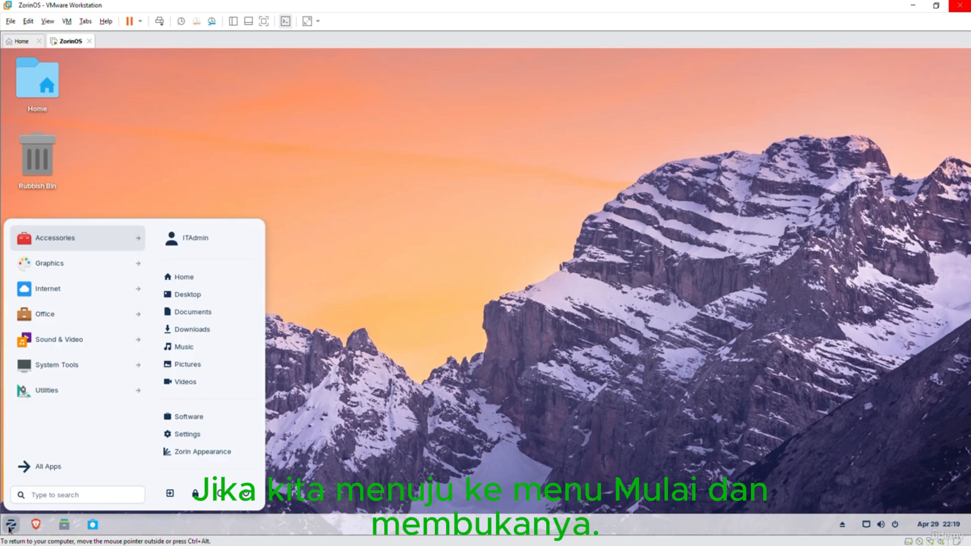
pyautogui.click(187, 435)
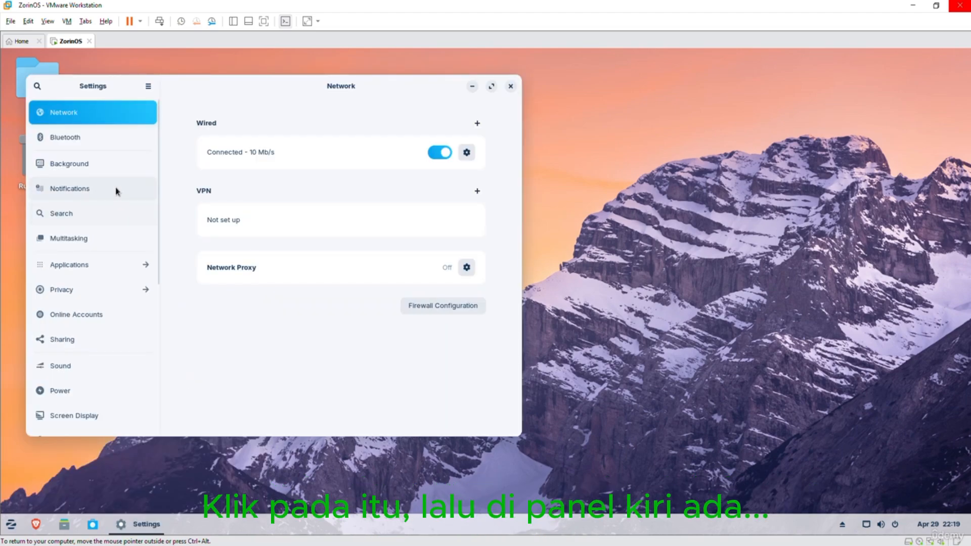
pyautogui.scroll(-5, 107, 166)
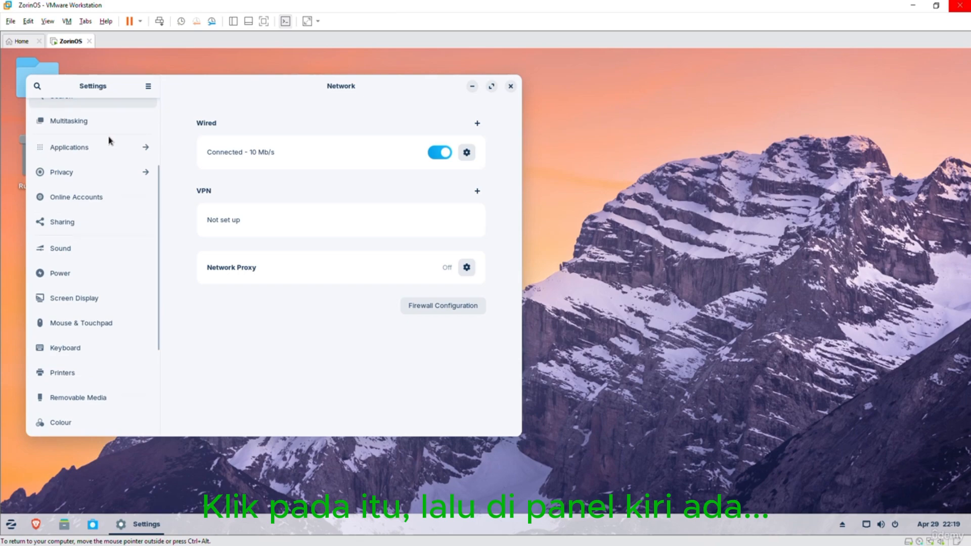
pyautogui.scroll(-6, 109, 141)
pyautogui.scroll(10, 108, 140)
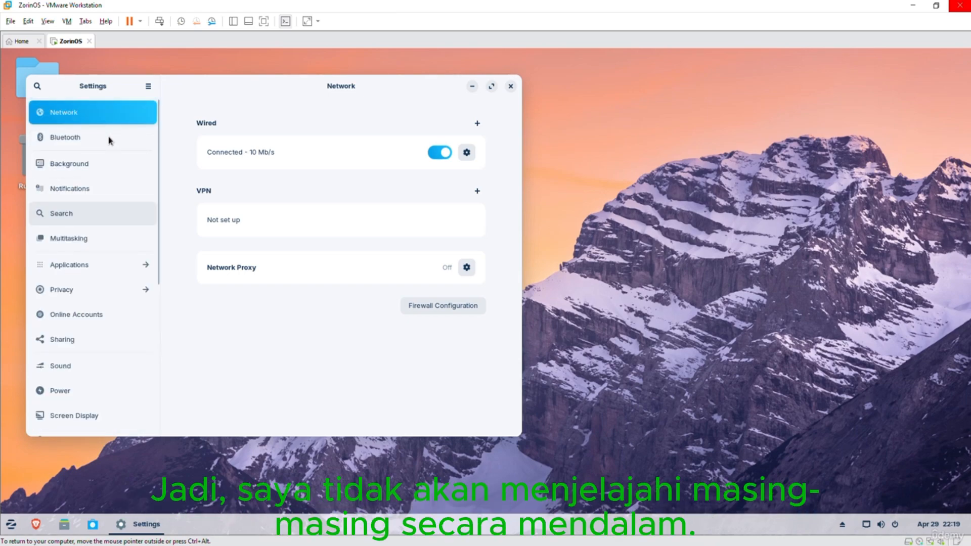
pyautogui.scroll(-10, 109, 140)
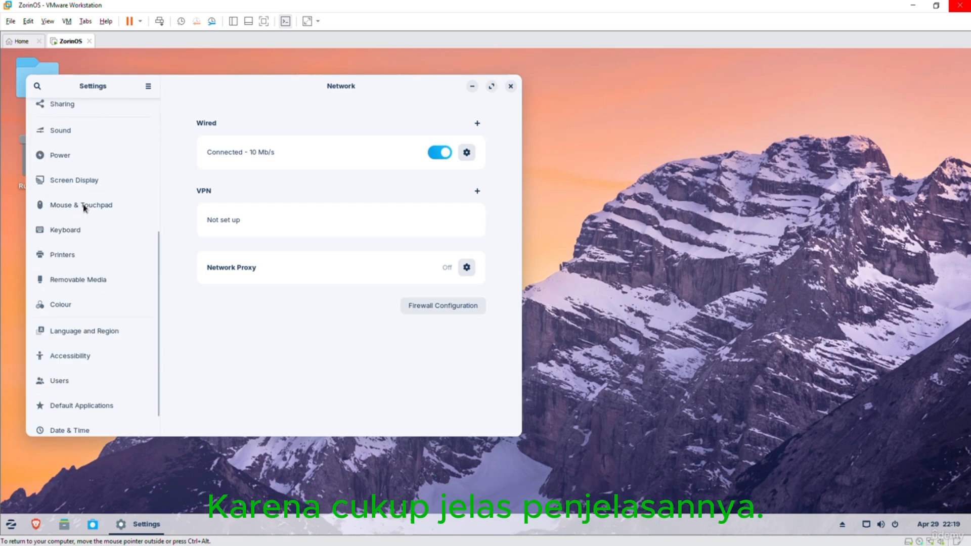
pyautogui.scroll(8, 83, 207)
pyautogui.scroll(2, 84, 208)
pyautogui.click(75, 120)
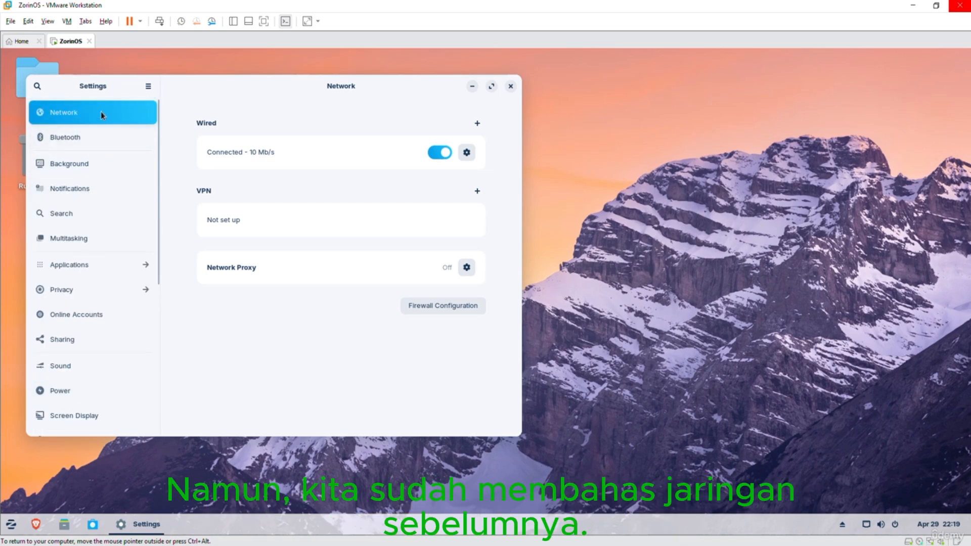
pyautogui.click(99, 141)
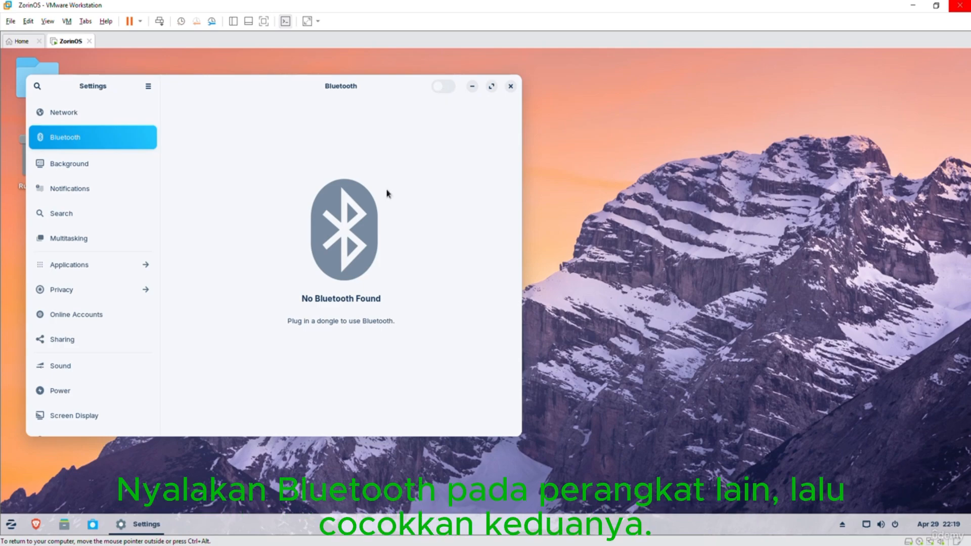
# Try the dark mountain and Zorin logo wallpapers, set the green mountain valley picture as background, and browse the remaining ones
pyautogui.click(87, 164)
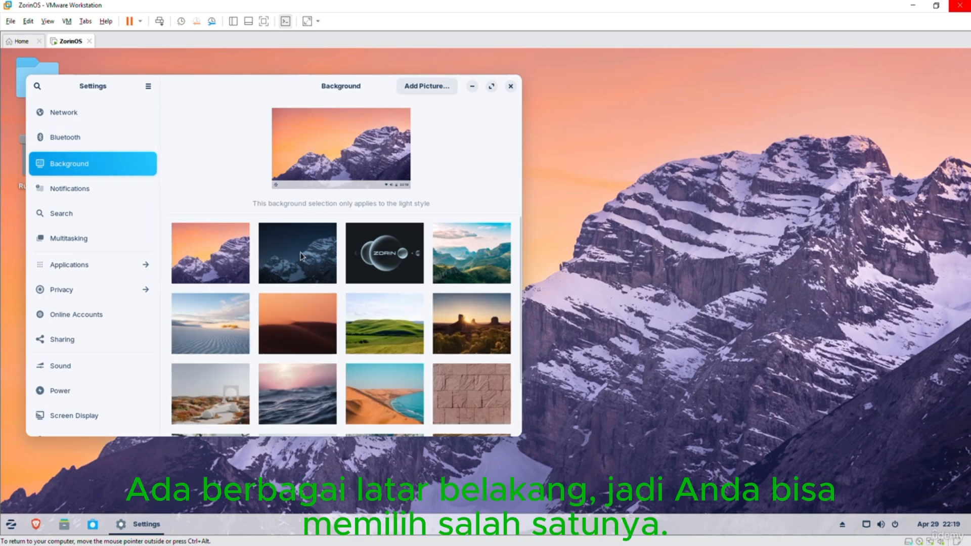
pyautogui.click(326, 255)
pyautogui.click(385, 257)
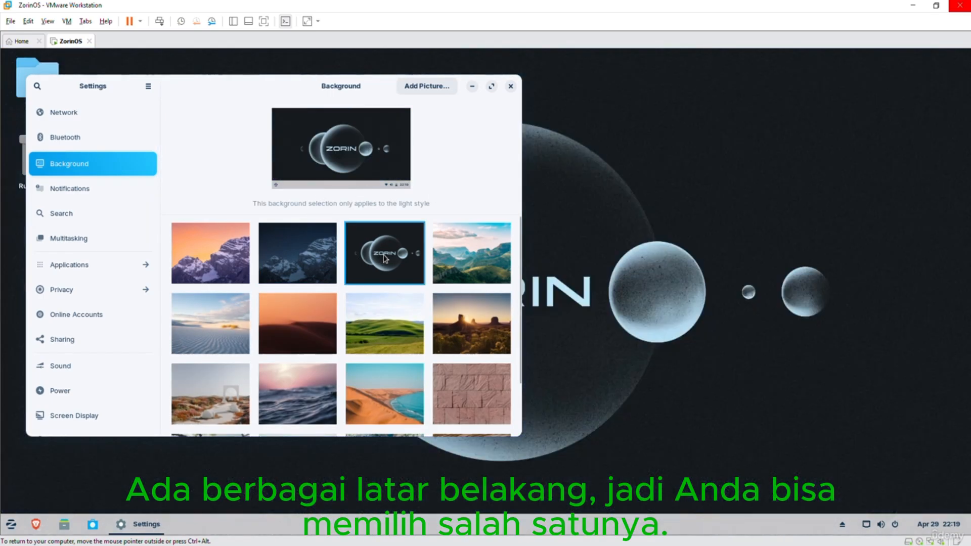
pyautogui.click(470, 268)
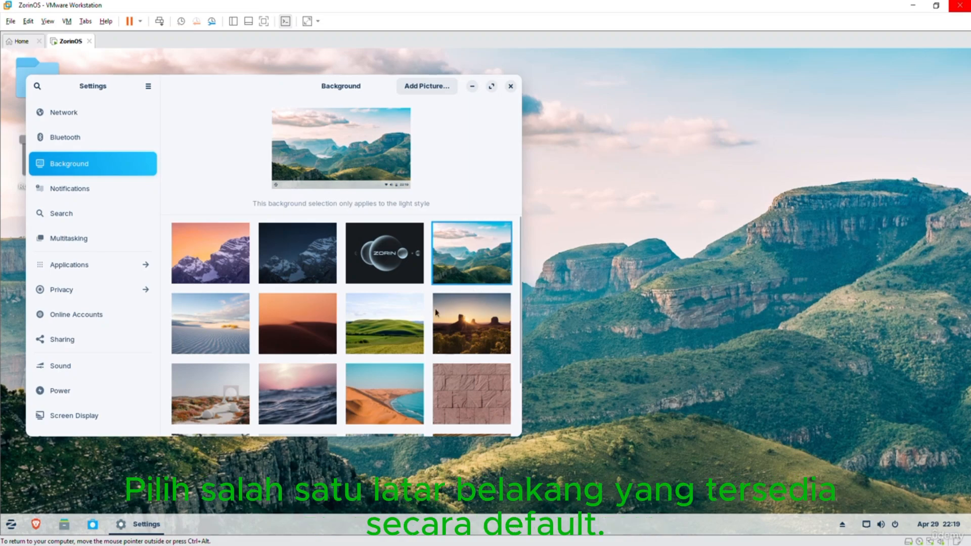
pyautogui.scroll(-2, 262, 336)
pyautogui.scroll(2, 262, 336)
pyautogui.scroll(-2, 472, 258)
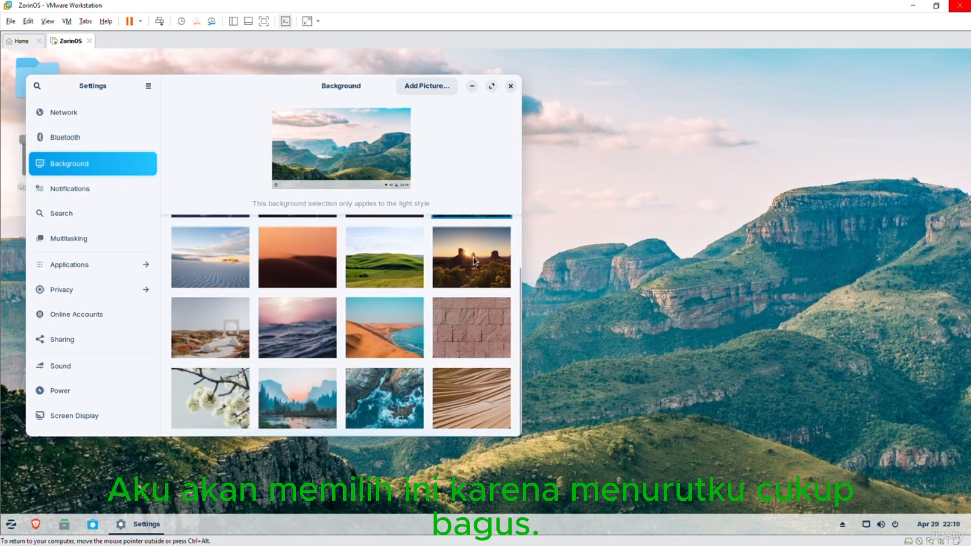
pyautogui.scroll(2, 474, 260)
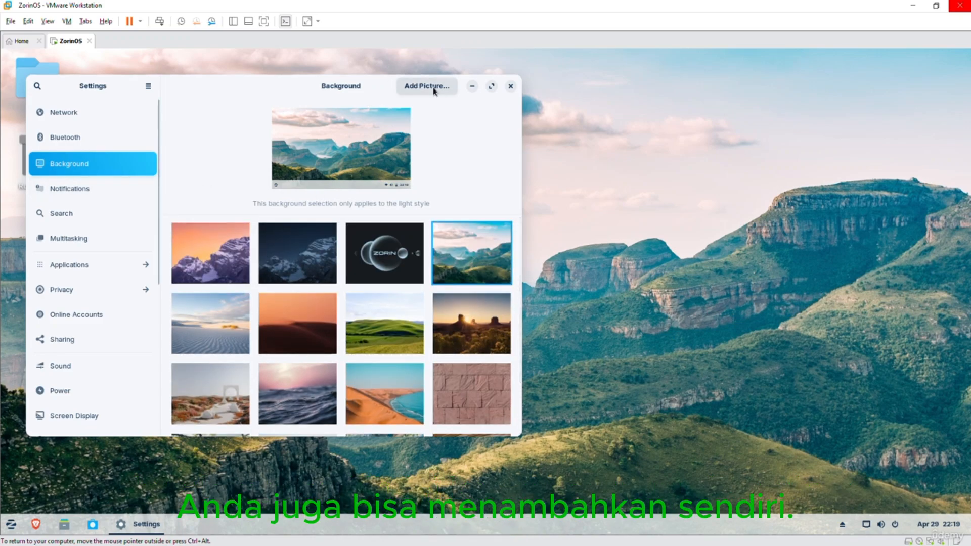
# Examine the notification settings and the list of applications allowed to send notifications
pyautogui.click(100, 189)
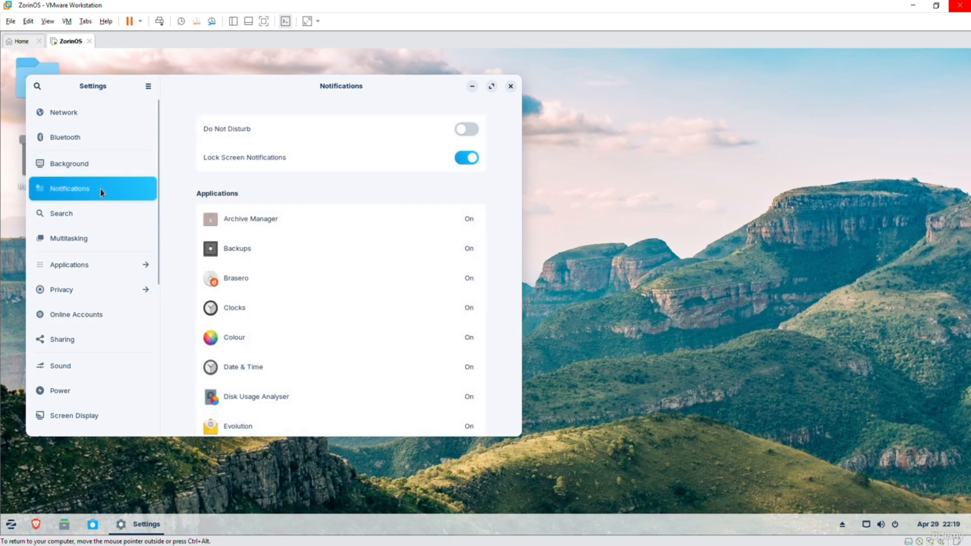
pyautogui.scroll(-3, 189, 237)
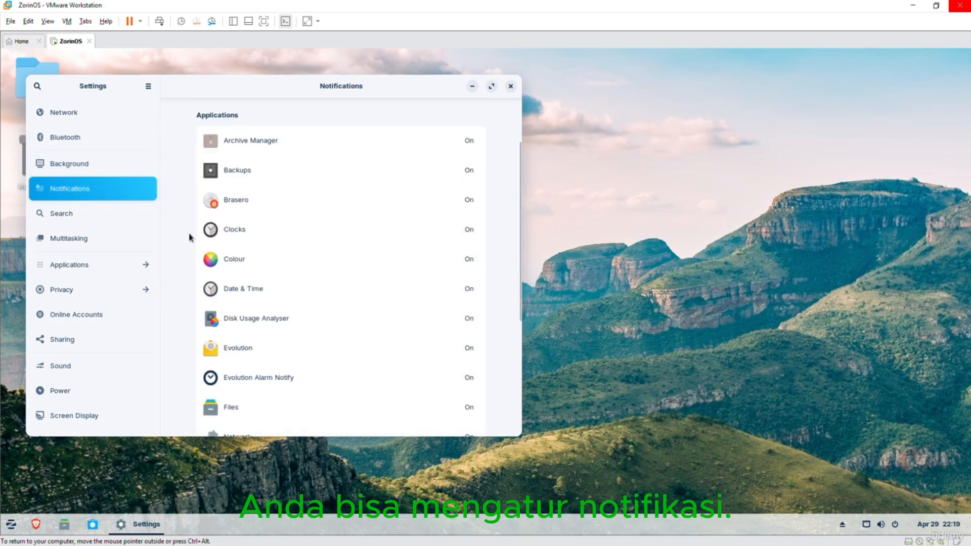
pyautogui.scroll(-5, 190, 236)
pyautogui.scroll(3, 189, 237)
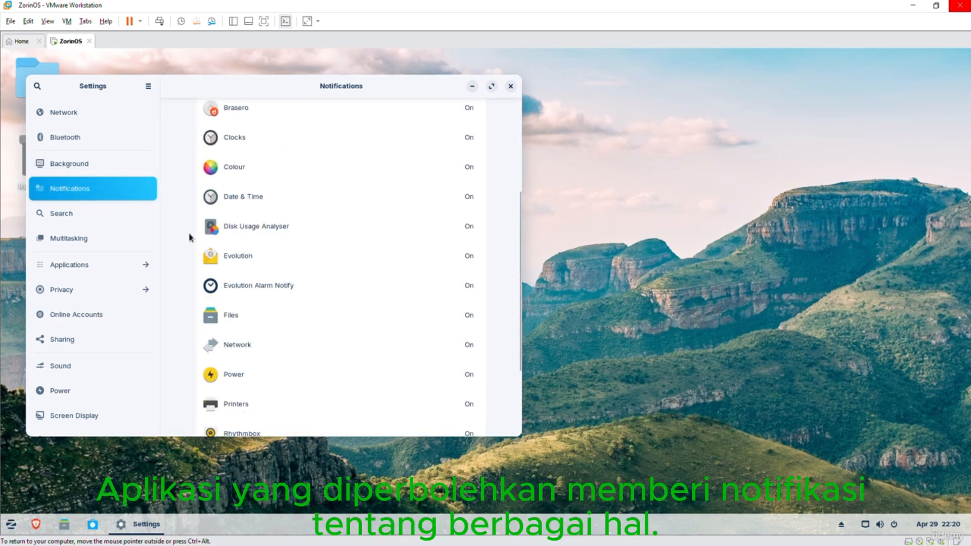
# View the Search settings and the Multitasking settings
pyautogui.scroll(5, 189, 236)
pyautogui.click(100, 218)
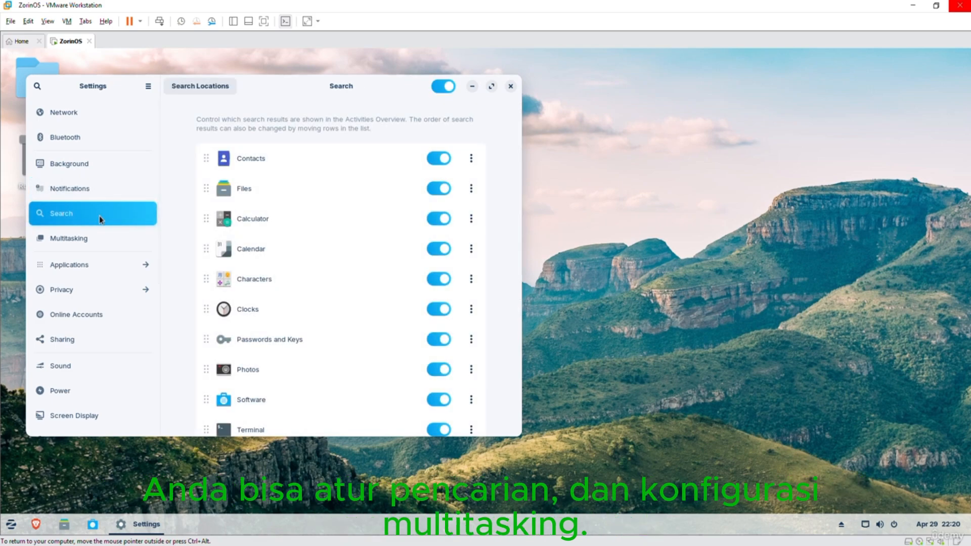
pyautogui.click(112, 238)
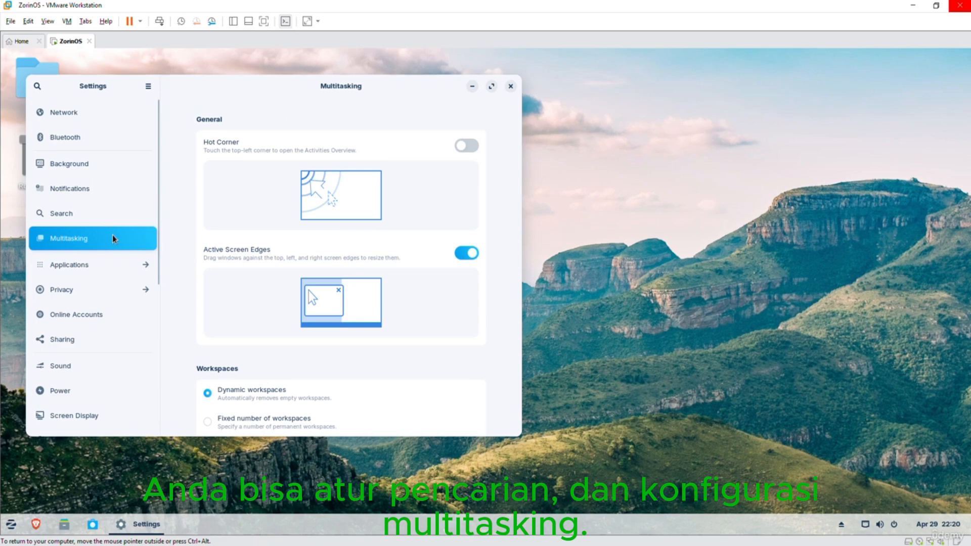
# Look through the per-application settings, including those of Calculator, Calendar, Backups and Image Viewer, and return to the main settings list
pyautogui.click(99, 264)
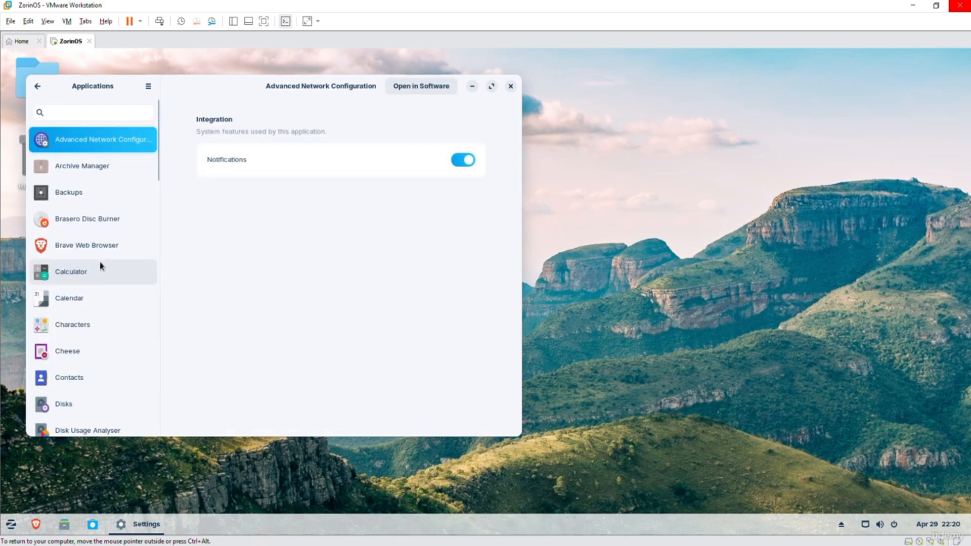
pyautogui.click(95, 271)
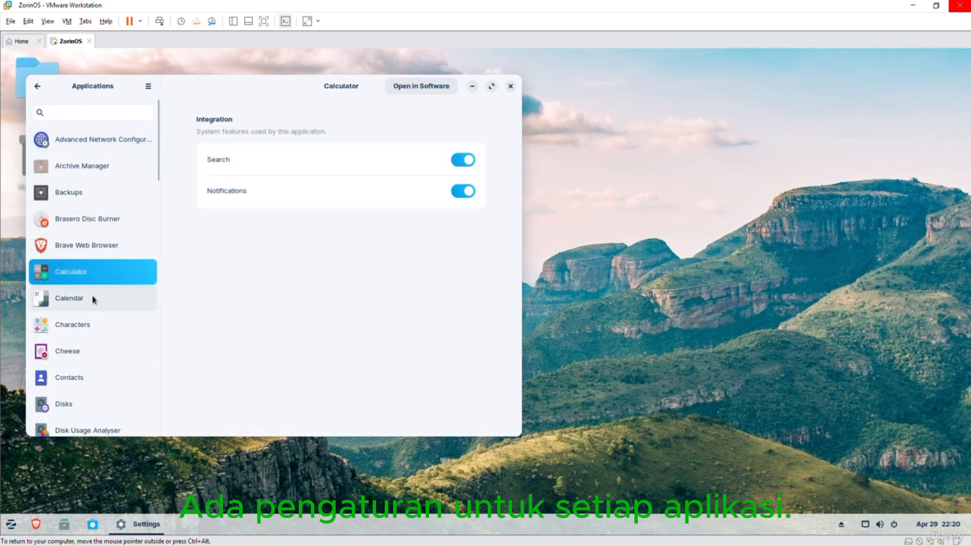
pyautogui.click(93, 299)
pyautogui.click(101, 193)
pyautogui.click(37, 85)
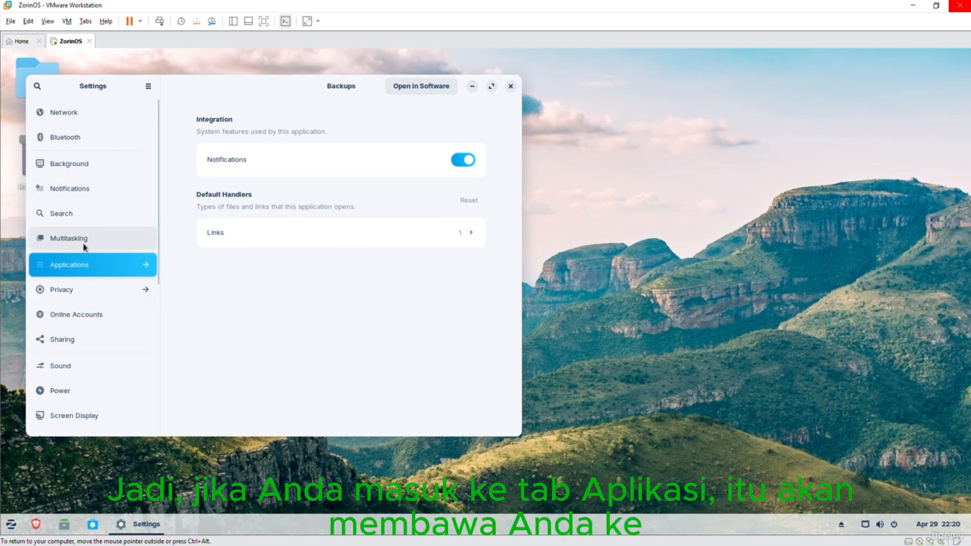
pyautogui.click(87, 264)
pyautogui.scroll(-10, 97, 293)
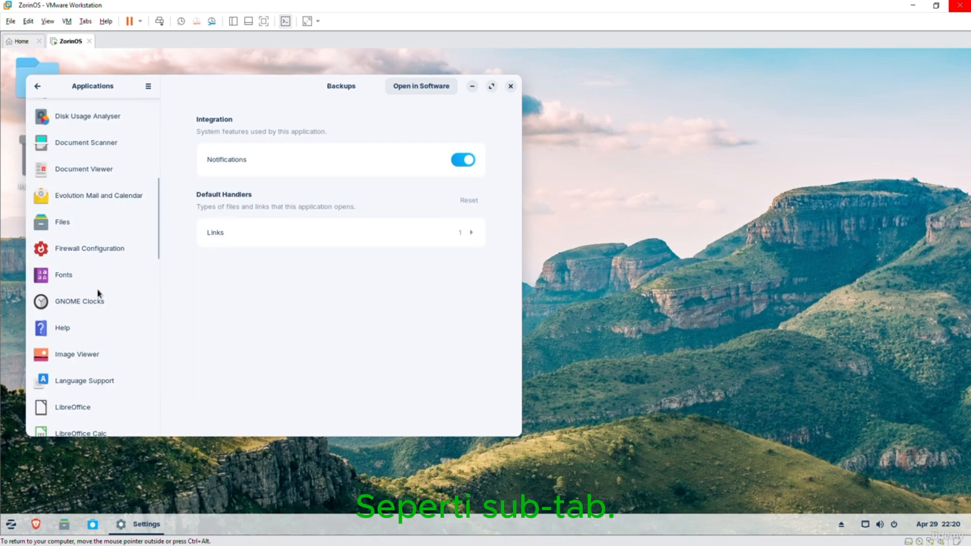
pyautogui.click(86, 315)
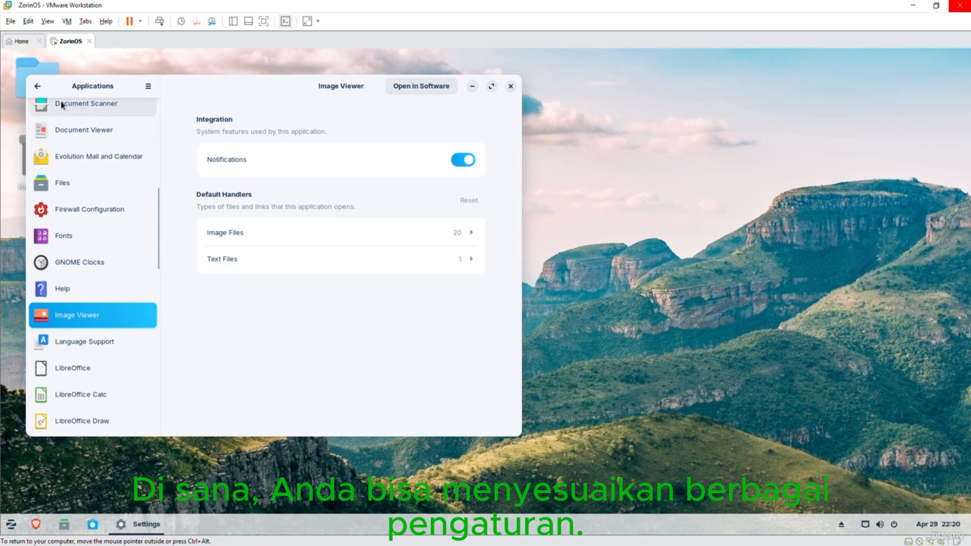
pyautogui.click(37, 86)
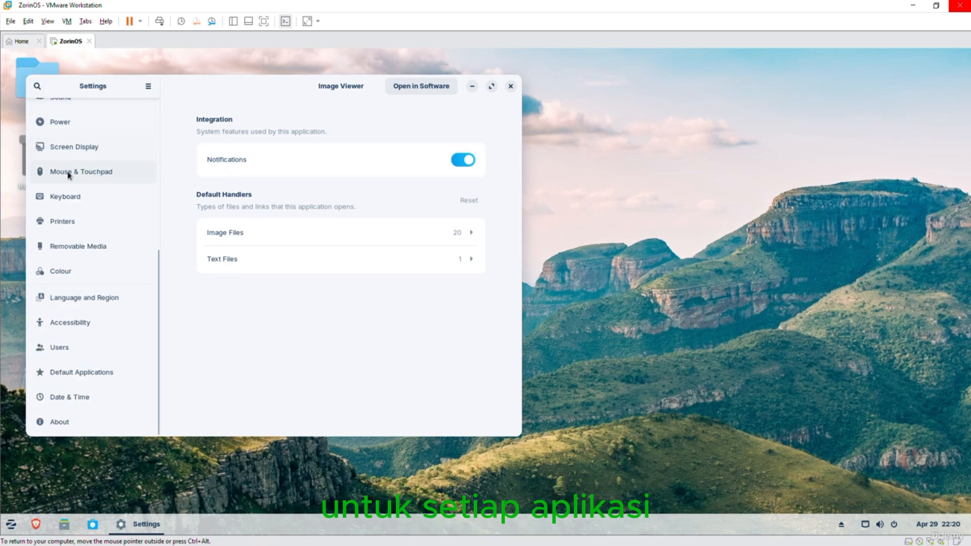
pyautogui.scroll(3, 101, 230)
pyautogui.scroll(5, 84, 232)
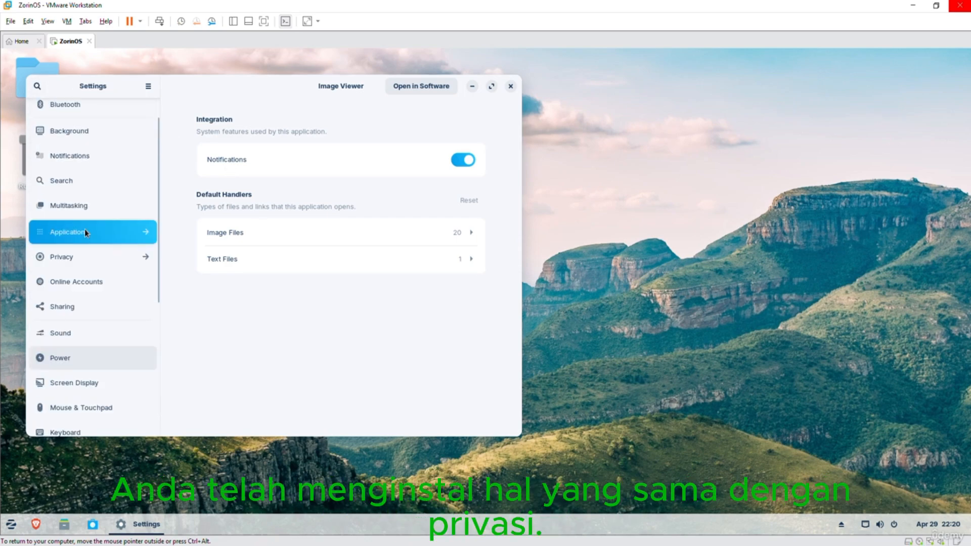
# View the connectivity and location privacy settings, and enable automatic deletion of rubbish bin content
pyautogui.click(71, 256)
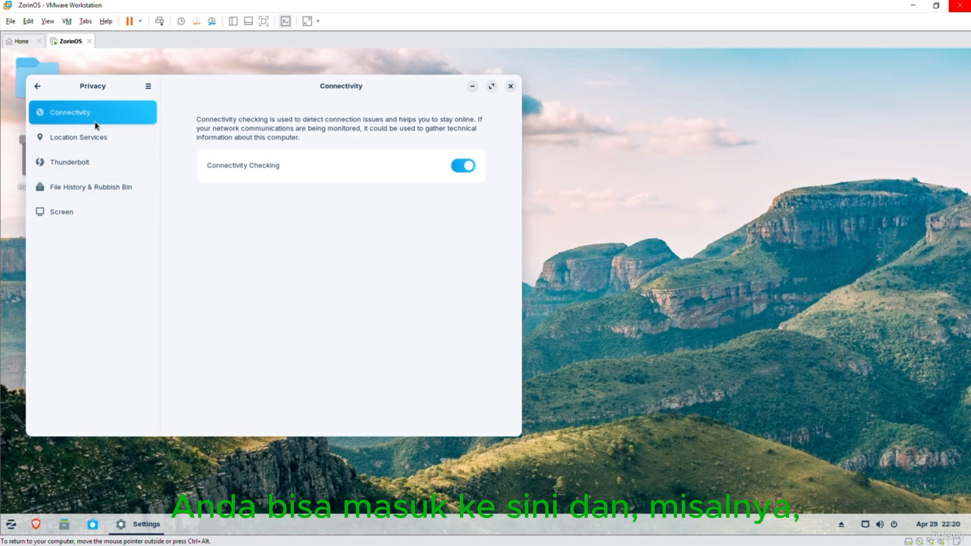
pyautogui.click(96, 136)
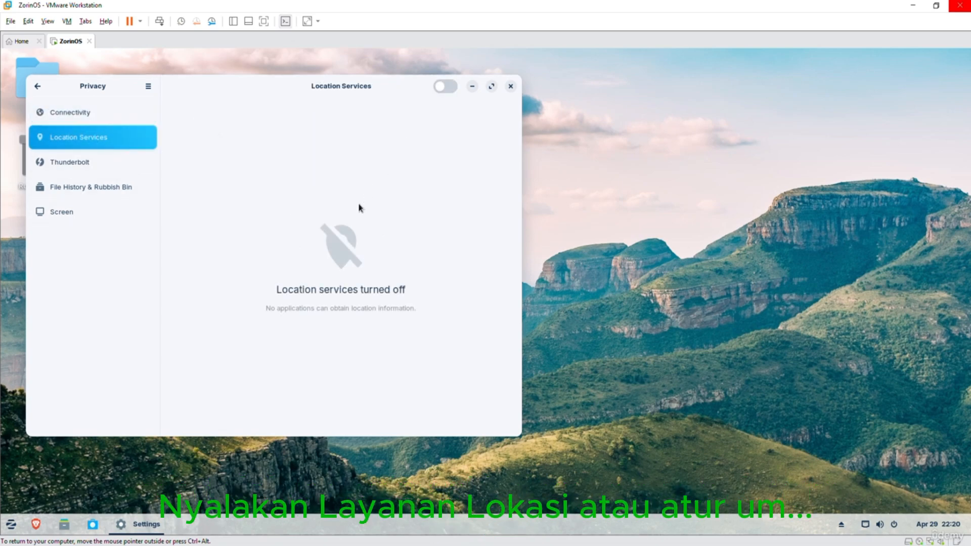
pyautogui.click(106, 187)
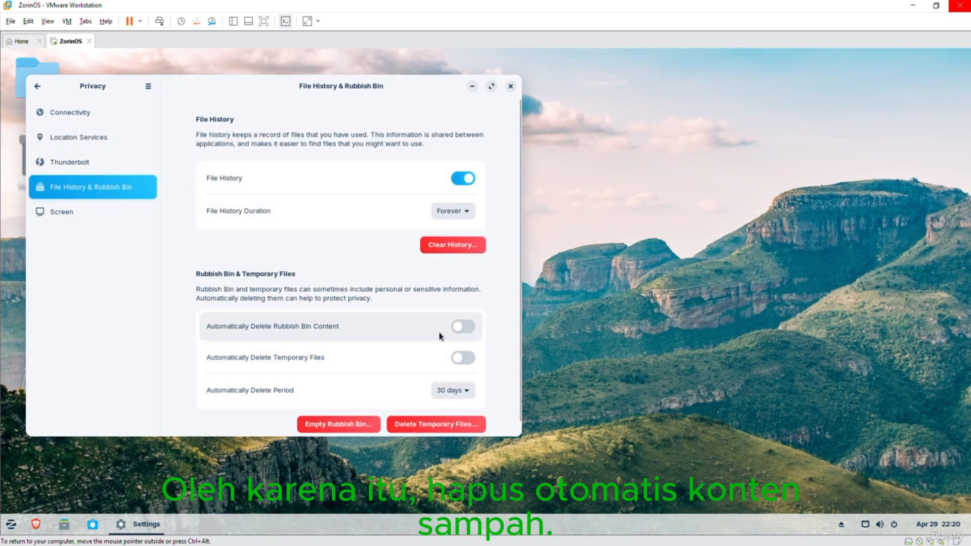
pyautogui.click(460, 326)
pyautogui.scroll(-1, 401, 325)
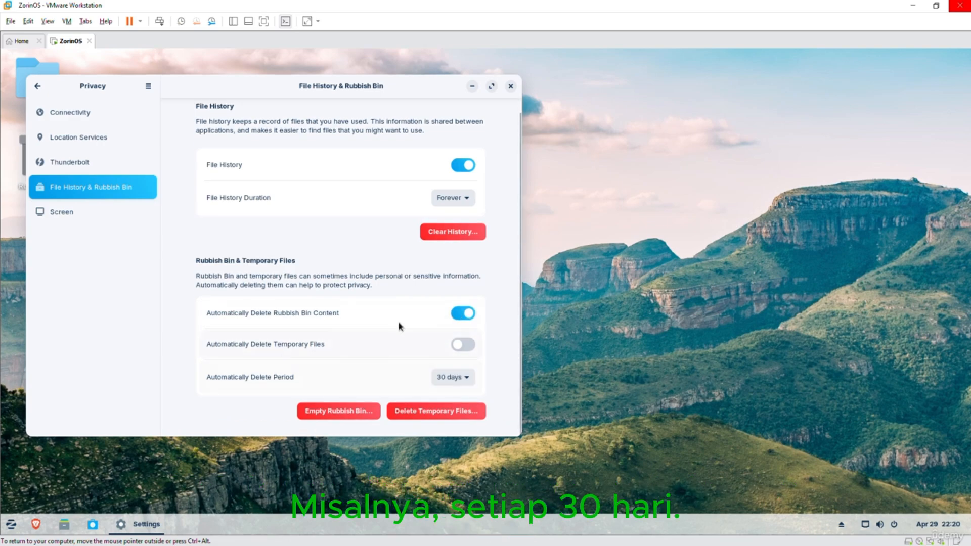
pyautogui.click(37, 86)
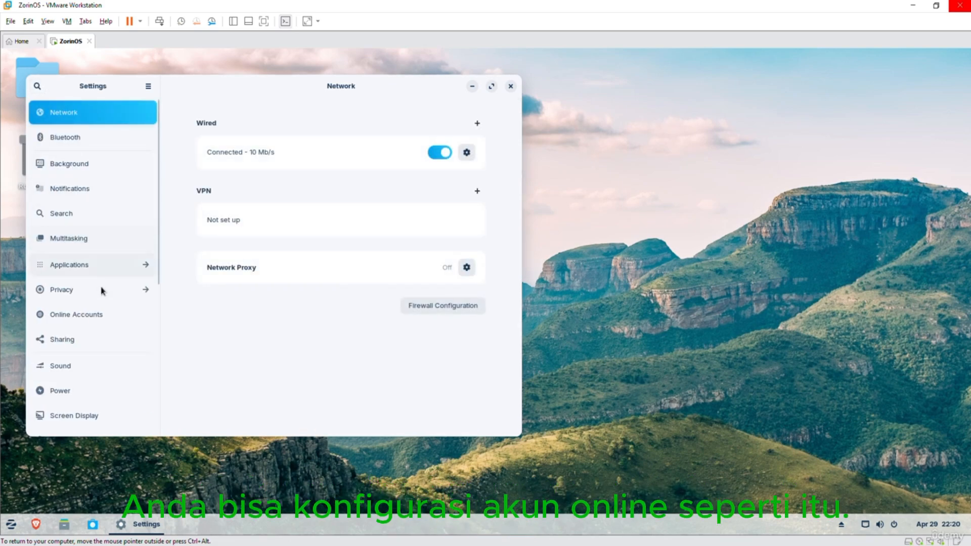
# Examine the account providers available under Online Accounts and view the Sharing settings
pyautogui.click(90, 316)
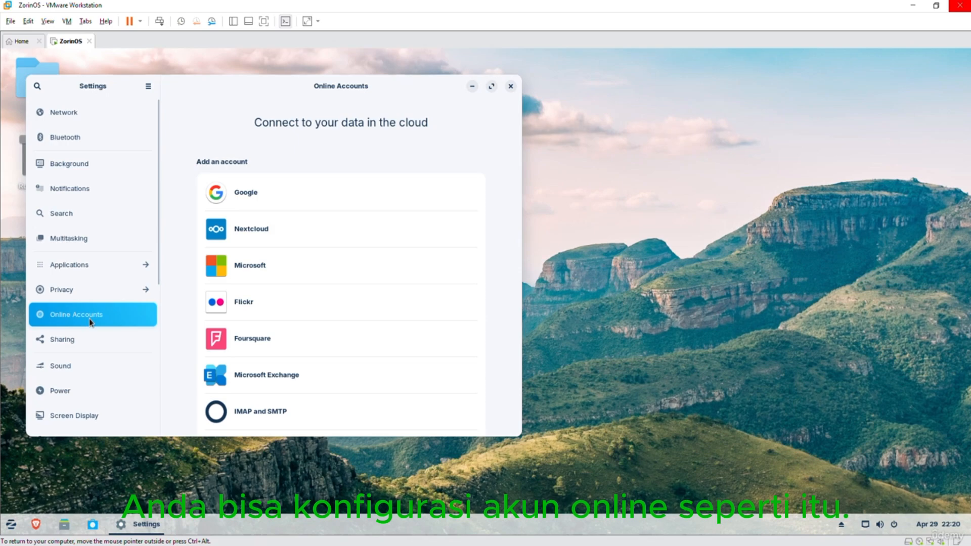
pyautogui.scroll(-2, 211, 305)
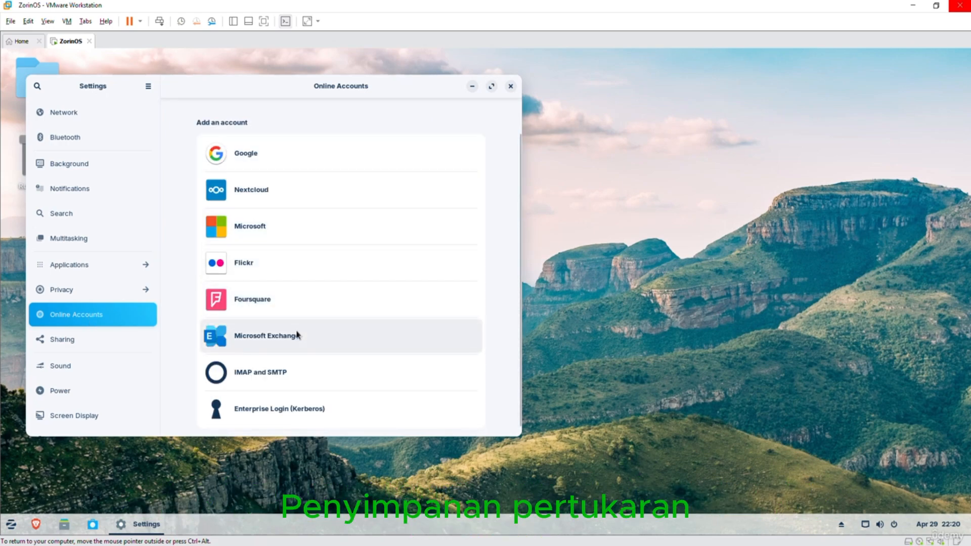
pyautogui.scroll(-1, 297, 333)
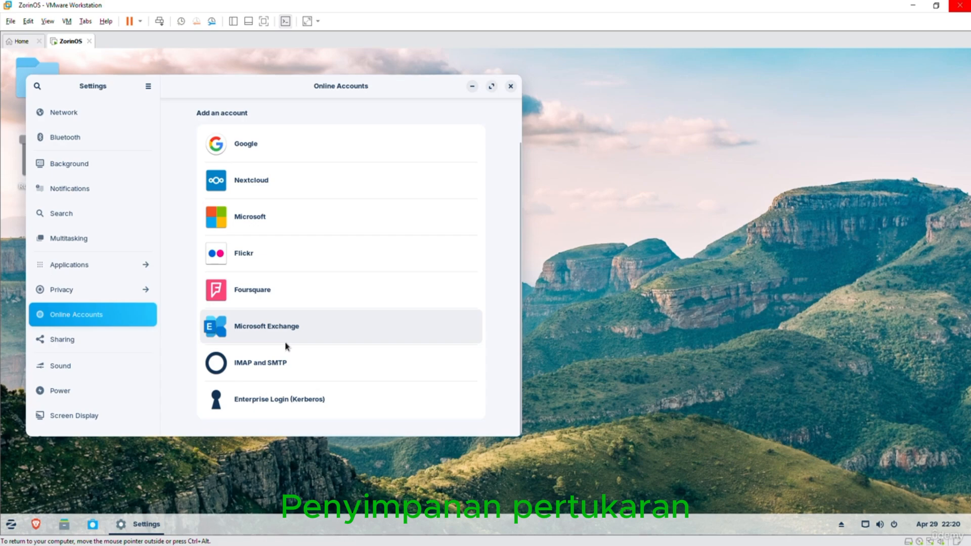
pyautogui.click(51, 343)
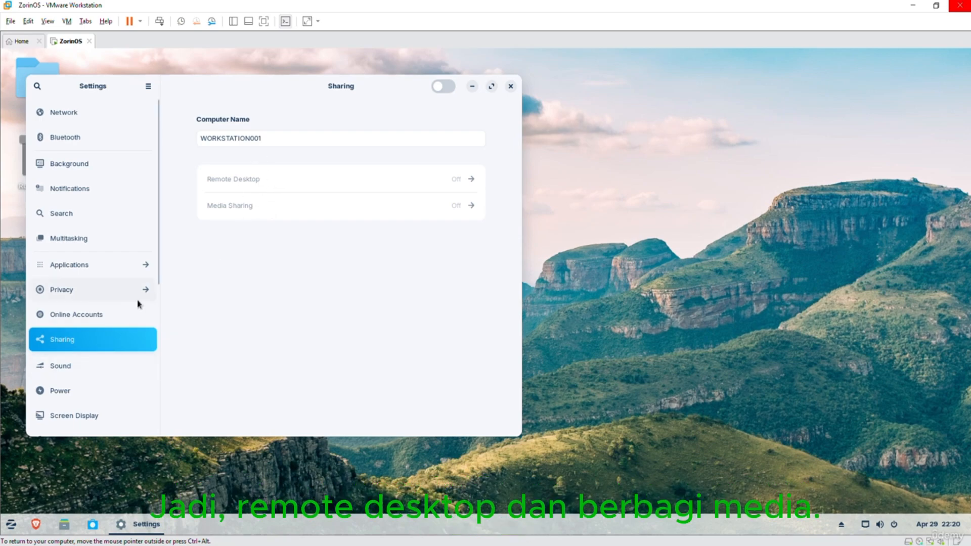
# Review the sound output and input settings, and try lowering the System Sounds volume before restoring it to full
pyautogui.scroll(-3, 121, 305)
pyautogui.click(87, 292)
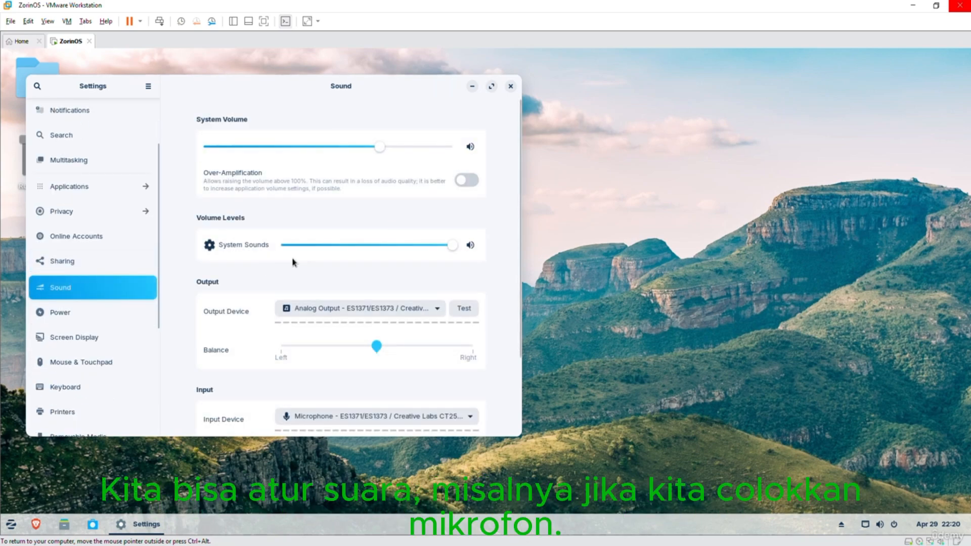
pyautogui.scroll(-3, 291, 263)
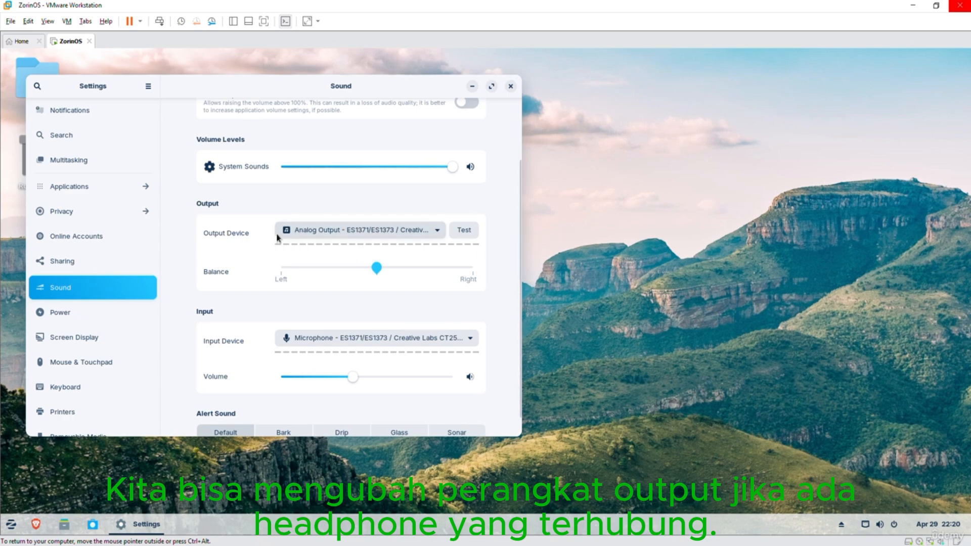
pyautogui.click(341, 167)
pyautogui.moveTo(341, 170); pyautogui.dragTo(449, 169)
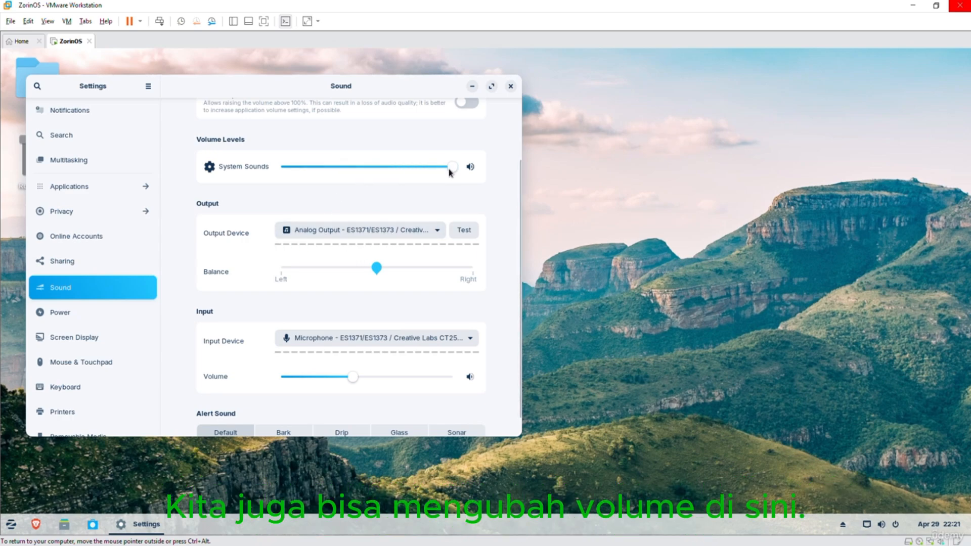
pyautogui.scroll(3, 336, 210)
# Try the Power Saver mode, return to Balanced, and set Screen Blank to Never
pyautogui.click(129, 317)
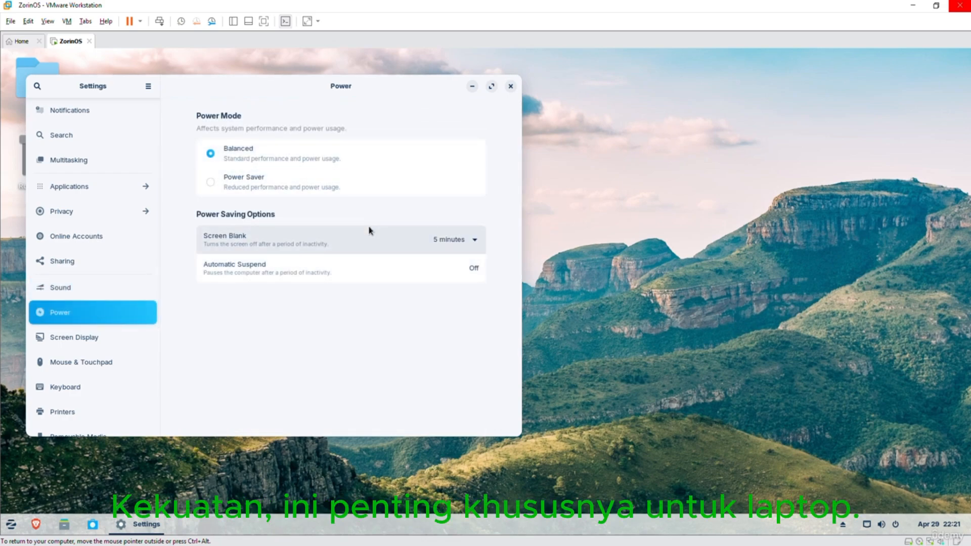
pyautogui.click(326, 189)
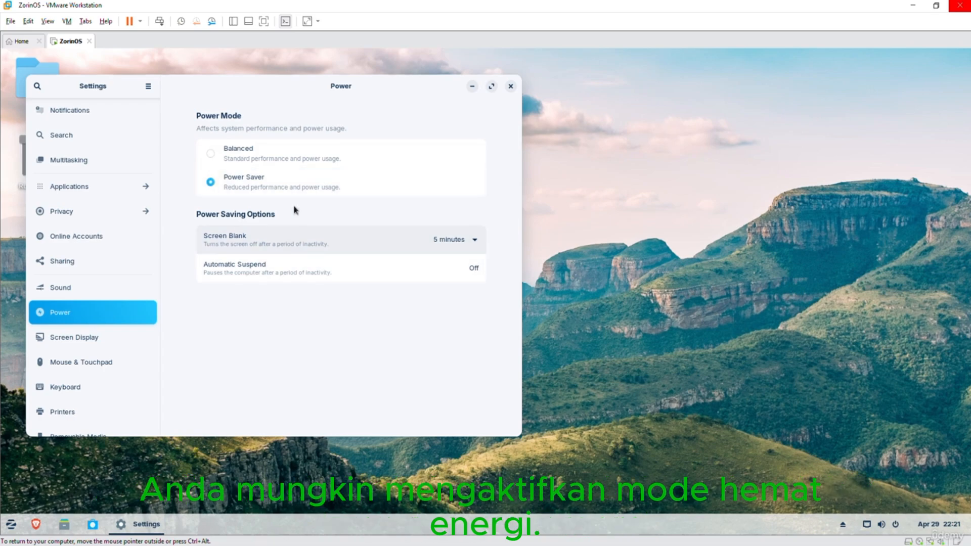
pyautogui.click(282, 165)
pyautogui.click(267, 243)
pyautogui.click(438, 257)
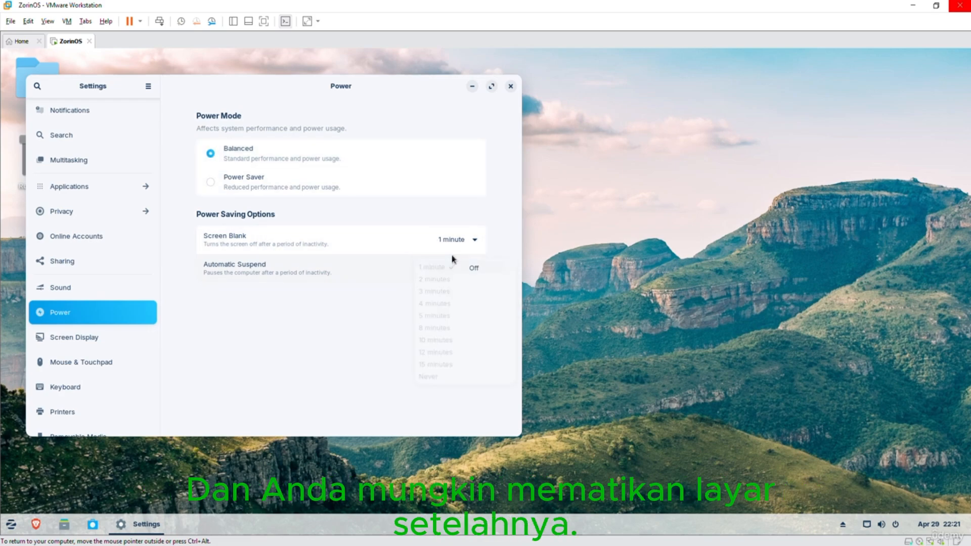
pyautogui.click(457, 241)
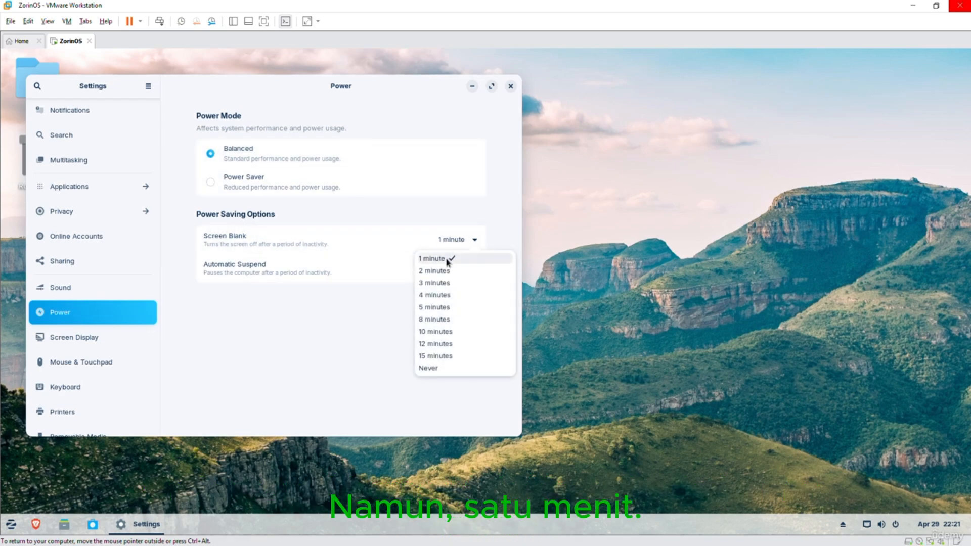
pyautogui.click(439, 368)
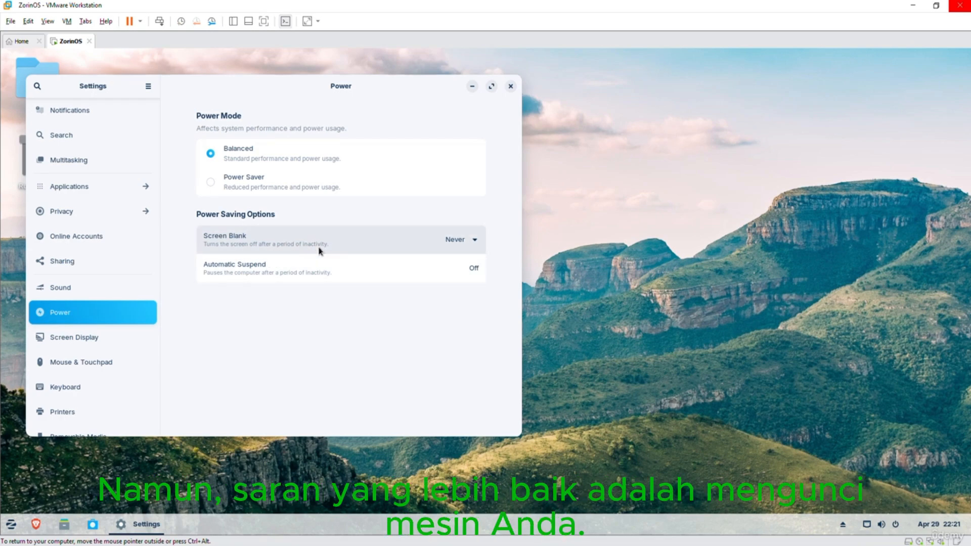
# Check the screen display's orientation options, and try the 200 % scale before returning to 100 %
pyautogui.click(117, 339)
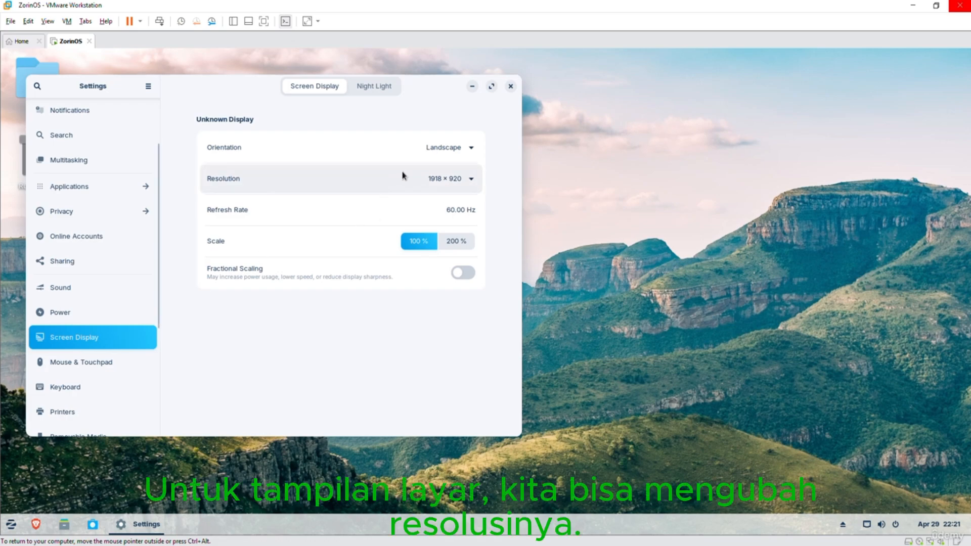
pyautogui.click(429, 147)
pyautogui.click(430, 147)
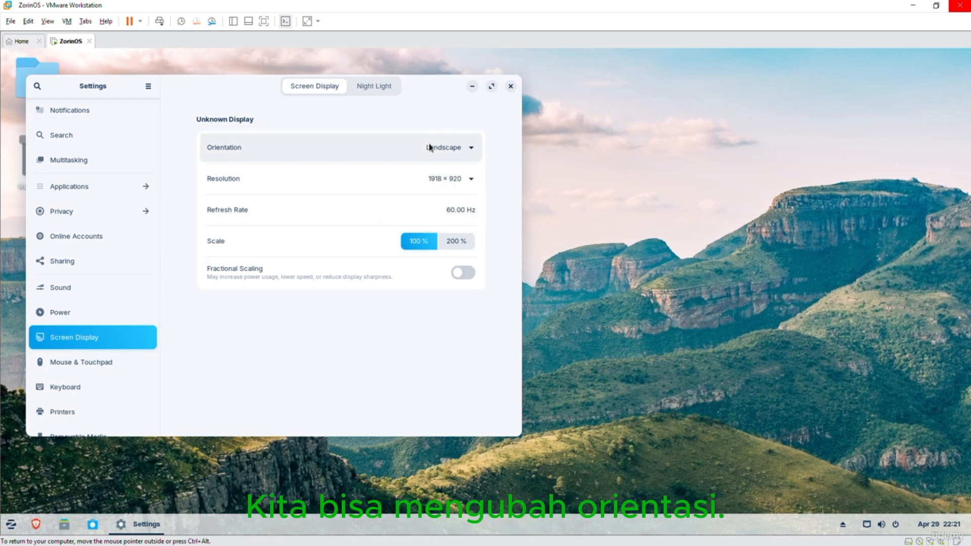
pyautogui.click(453, 242)
pyautogui.click(419, 242)
# View the Mouse & Touchpad and Keyboard settings, including the input sources that can be added
pyautogui.click(101, 364)
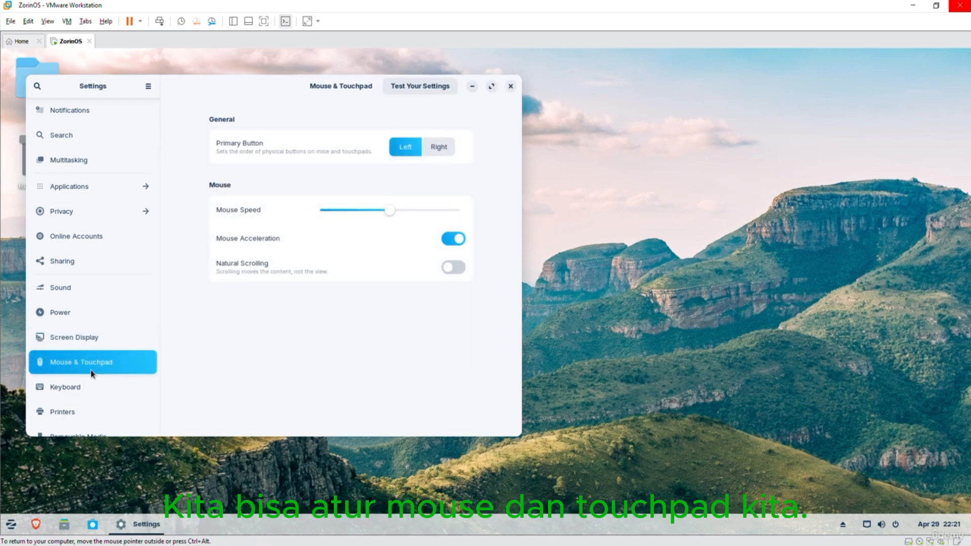
pyautogui.scroll(-2, 88, 311)
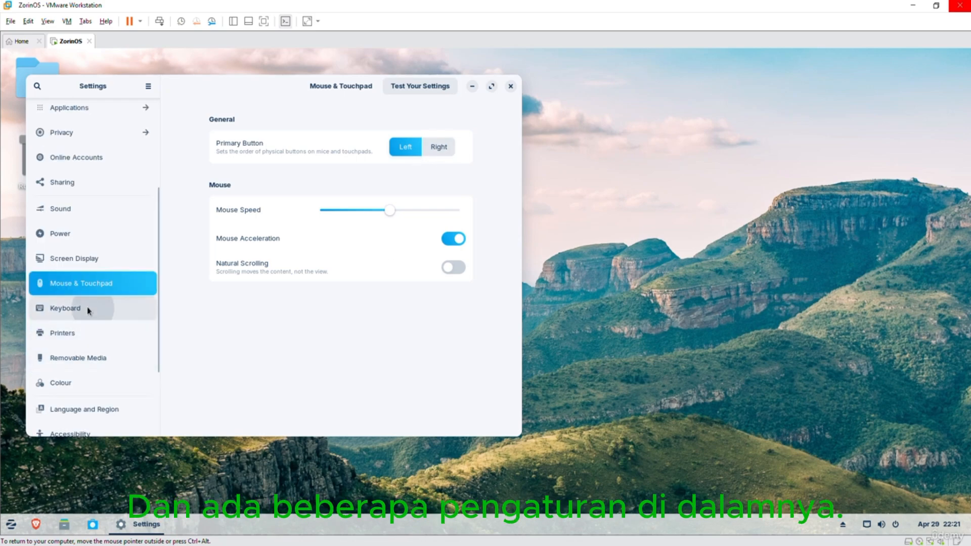
pyautogui.click(88, 309)
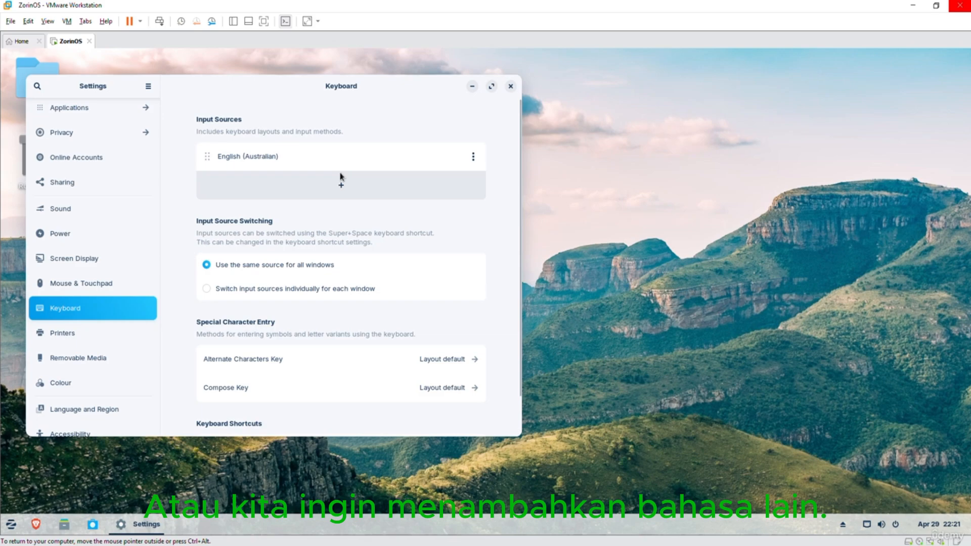
pyautogui.scroll(-1, 332, 210)
pyautogui.scroll(1, 332, 210)
pyautogui.click(340, 186)
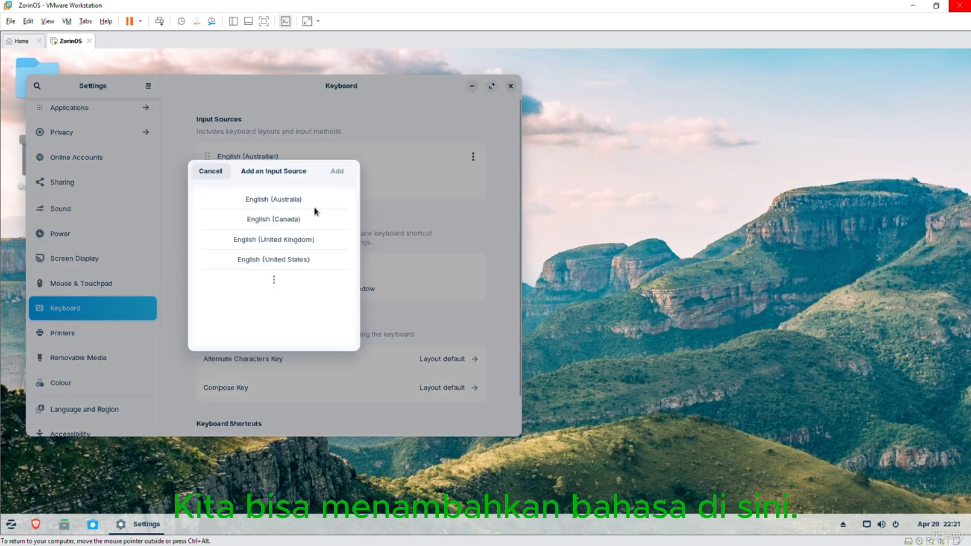
pyautogui.click(210, 171)
pyautogui.scroll(-1, 267, 219)
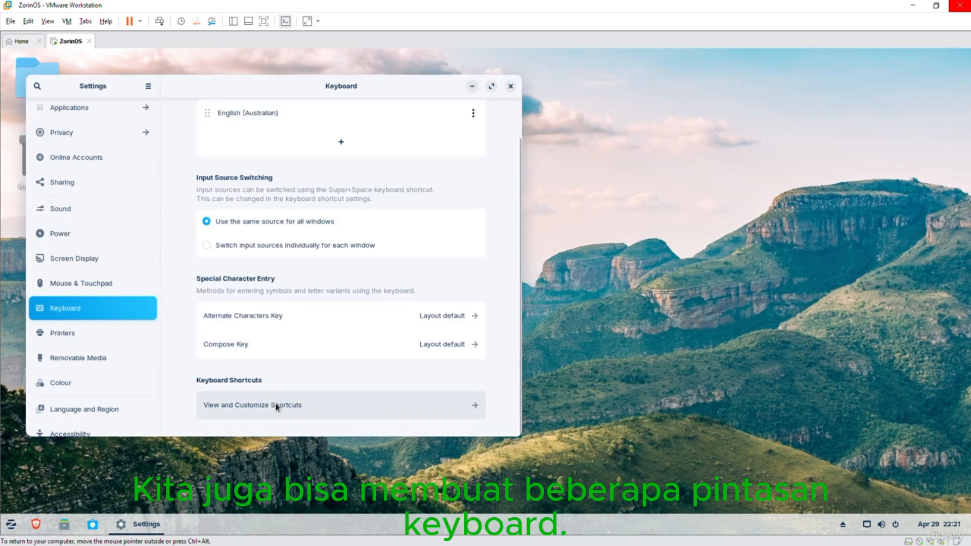
# View the Printers settings, including the Add Printer search and the additional printer settings, without adding a printer
pyautogui.click(84, 334)
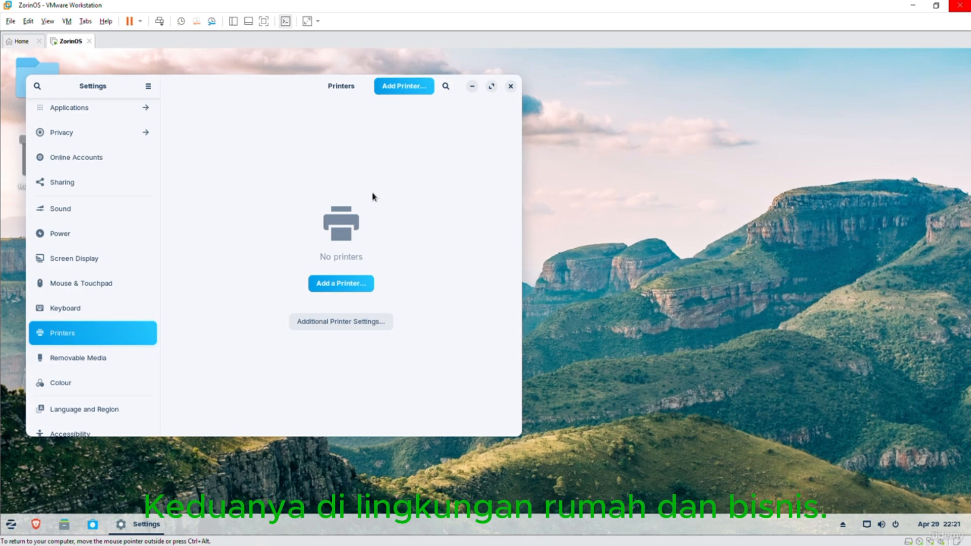
pyautogui.click(399, 91)
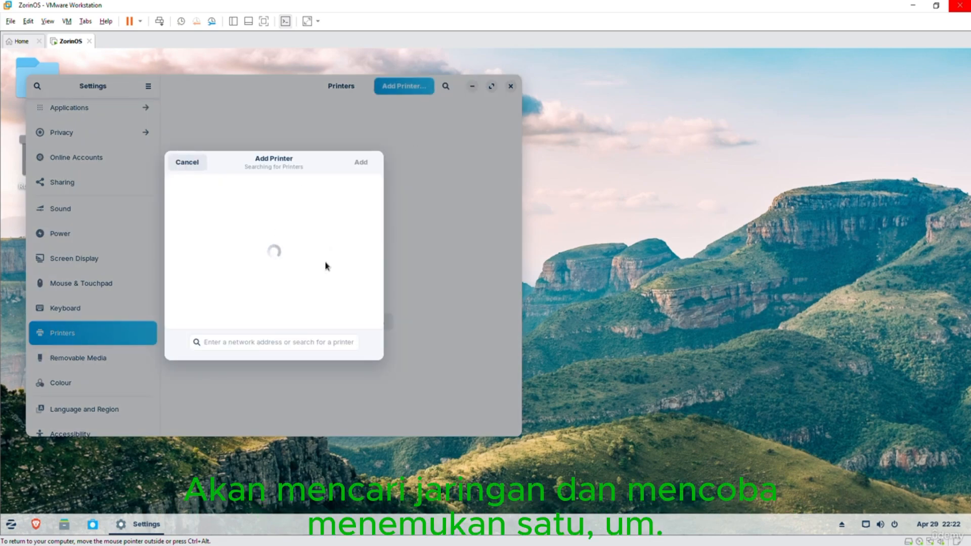
pyautogui.click(197, 163)
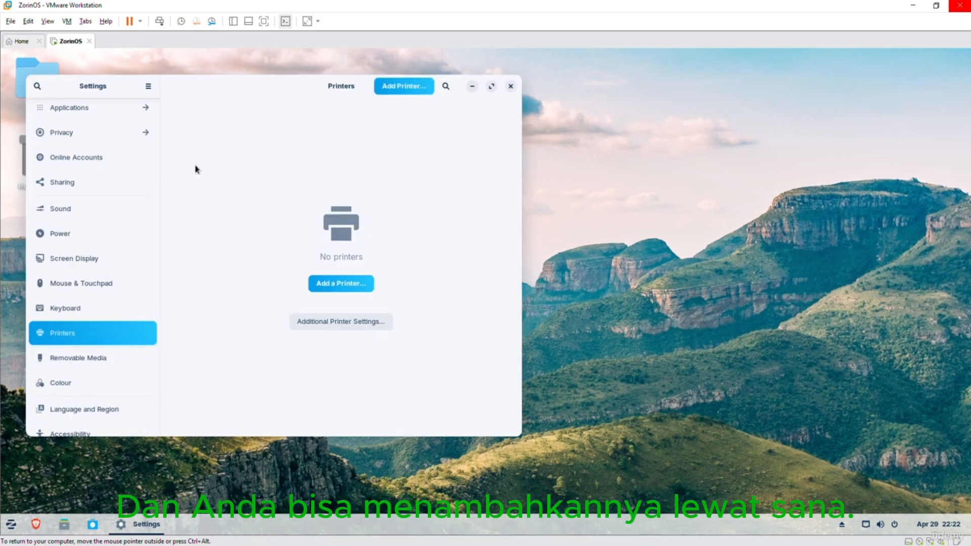
pyautogui.click(336, 321)
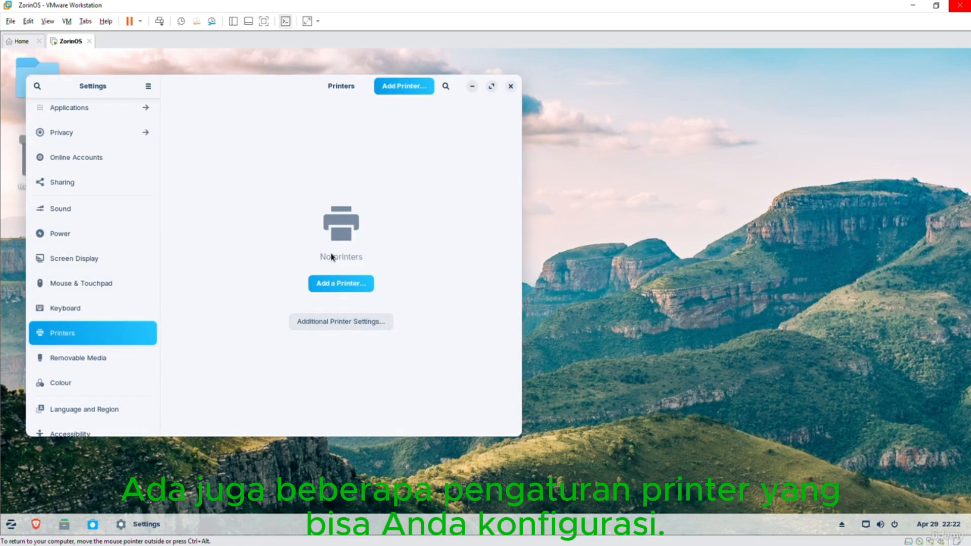
pyautogui.click(94, 126)
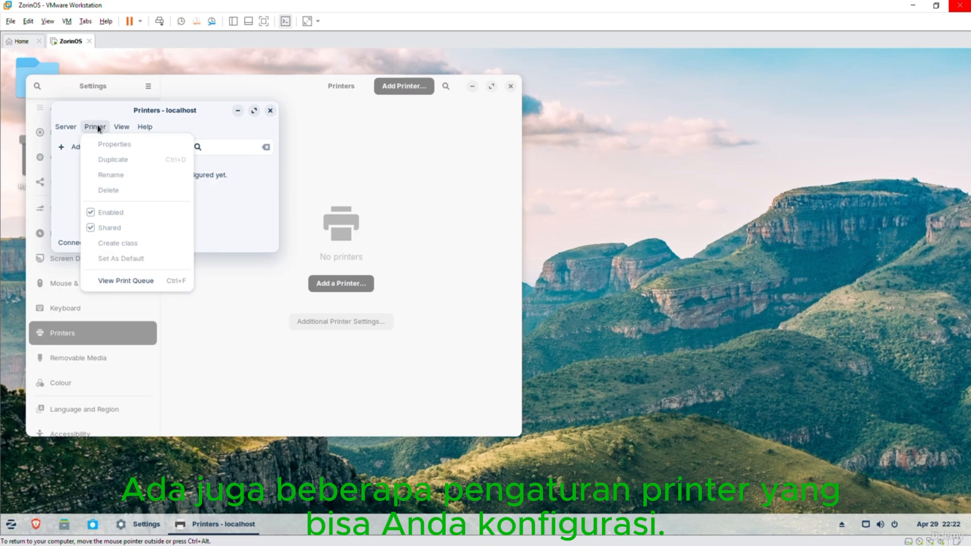
pyautogui.moveTo(65, 127)
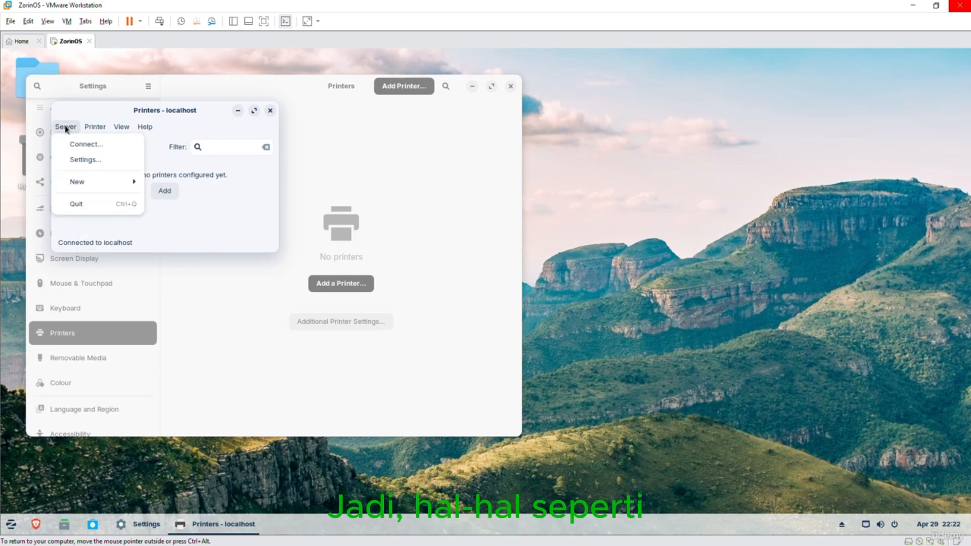
pyautogui.click(271, 114)
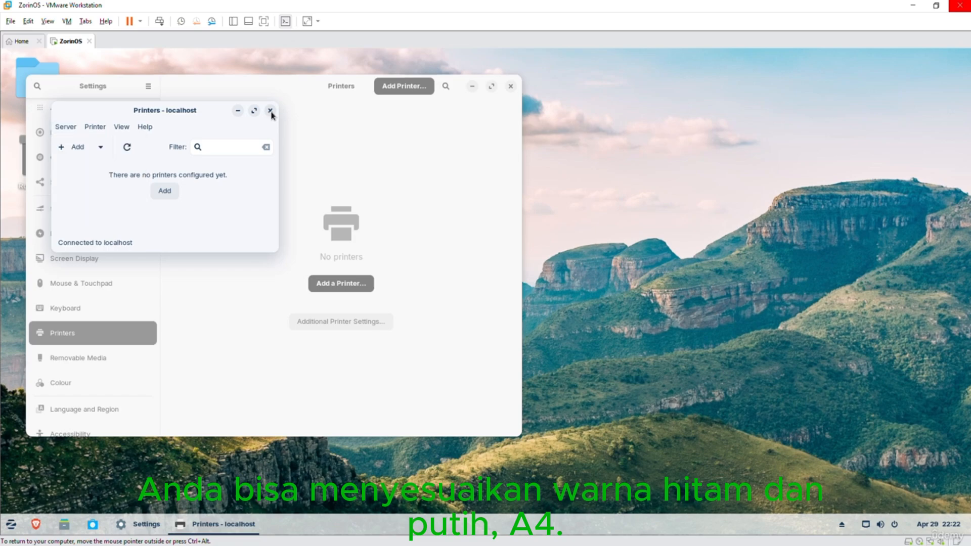
# View the Removable Media, Colour, and Language and Region settings
pyautogui.scroll(-3, 151, 334)
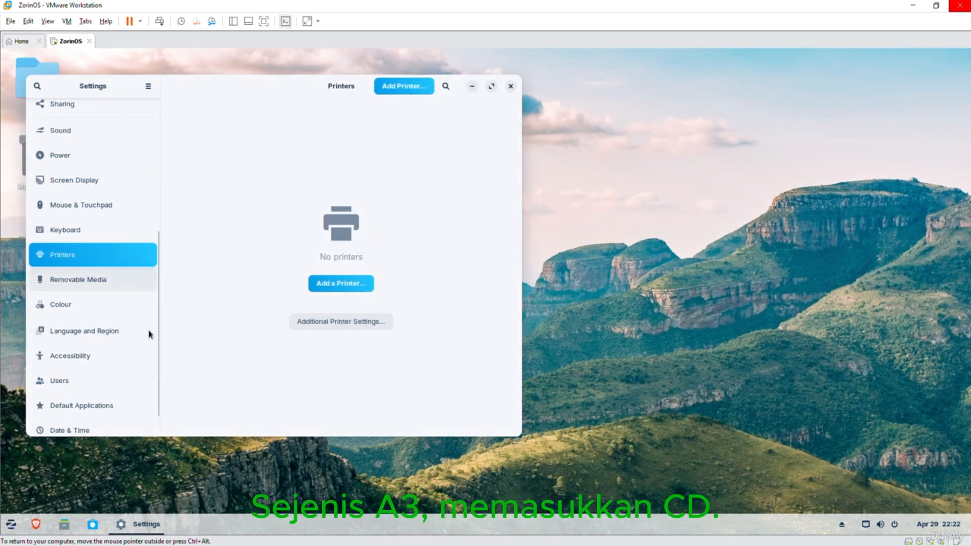
pyautogui.click(111, 283)
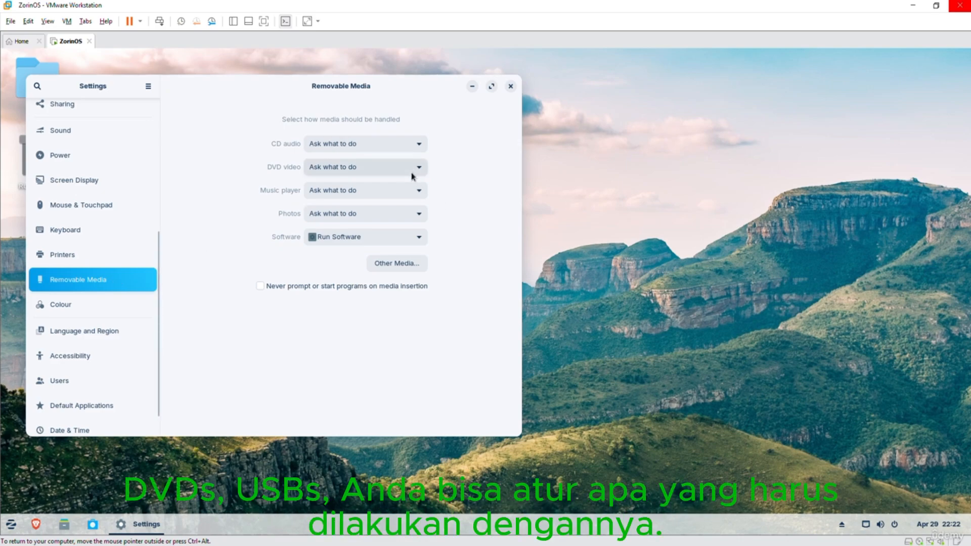
pyautogui.click(112, 307)
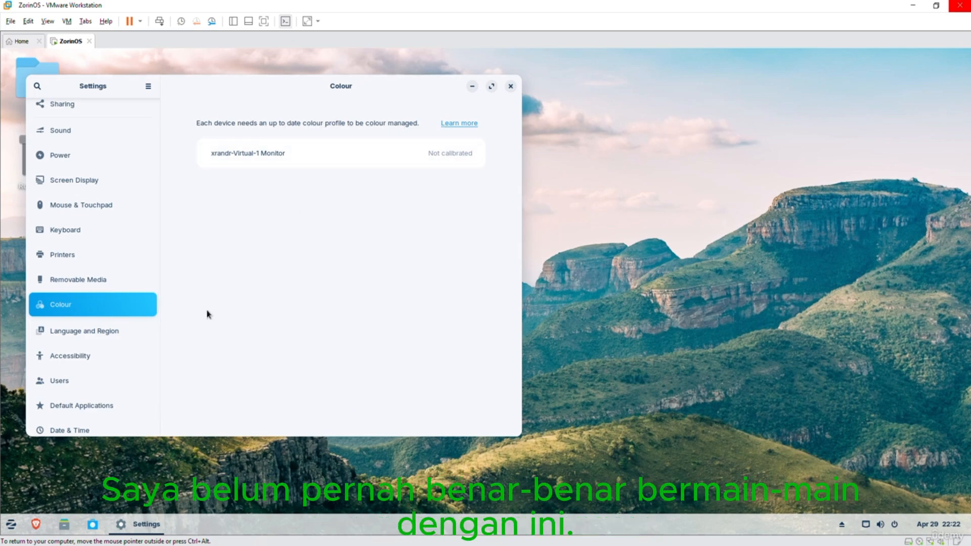
pyautogui.click(117, 331)
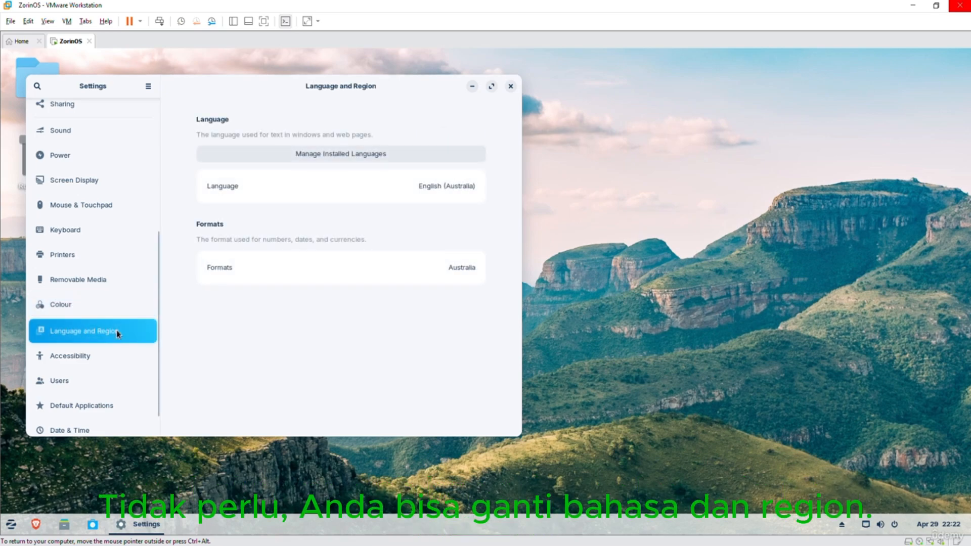
# Review the Accessibility options, and try Large Text before switching it back off
pyautogui.click(117, 356)
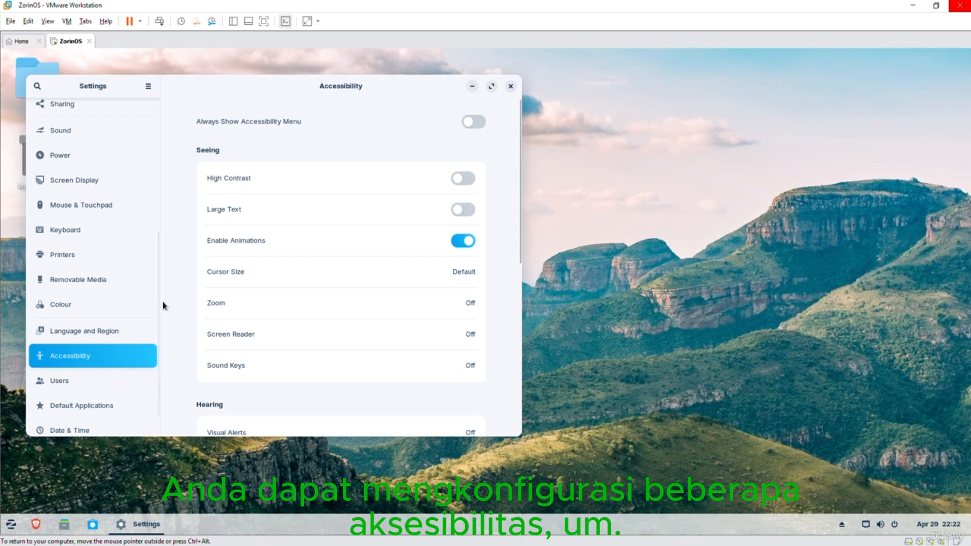
pyautogui.click(463, 210)
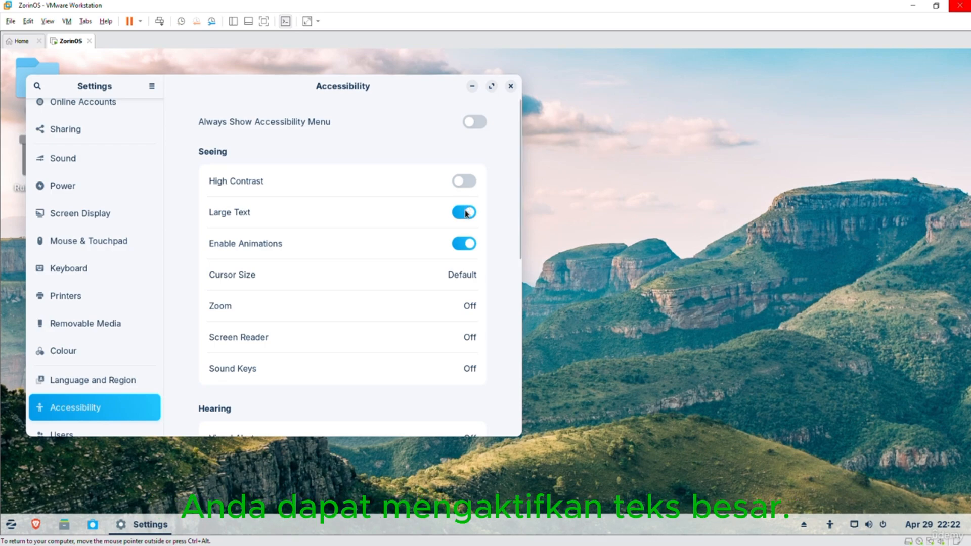
pyautogui.click(464, 212)
pyautogui.scroll(-3, 321, 337)
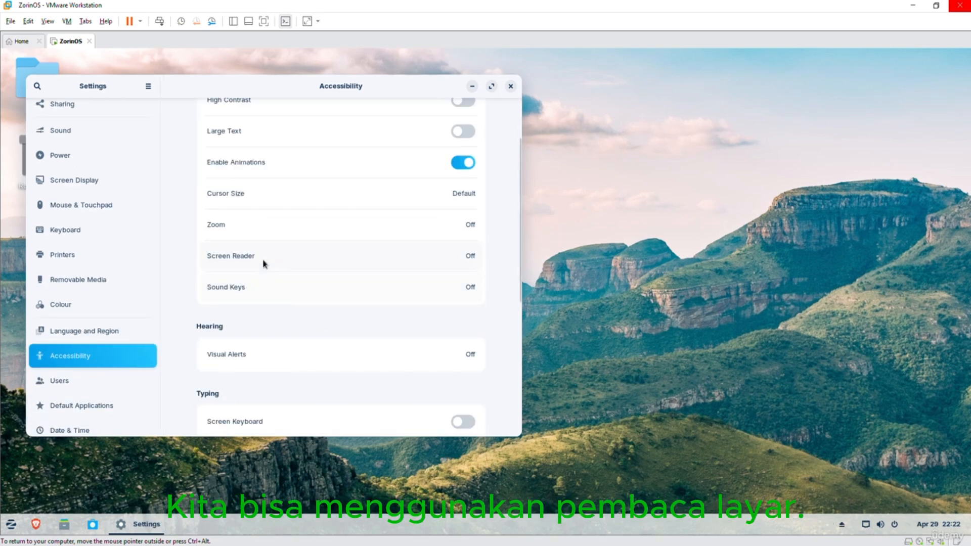
pyautogui.scroll(-5, 256, 268)
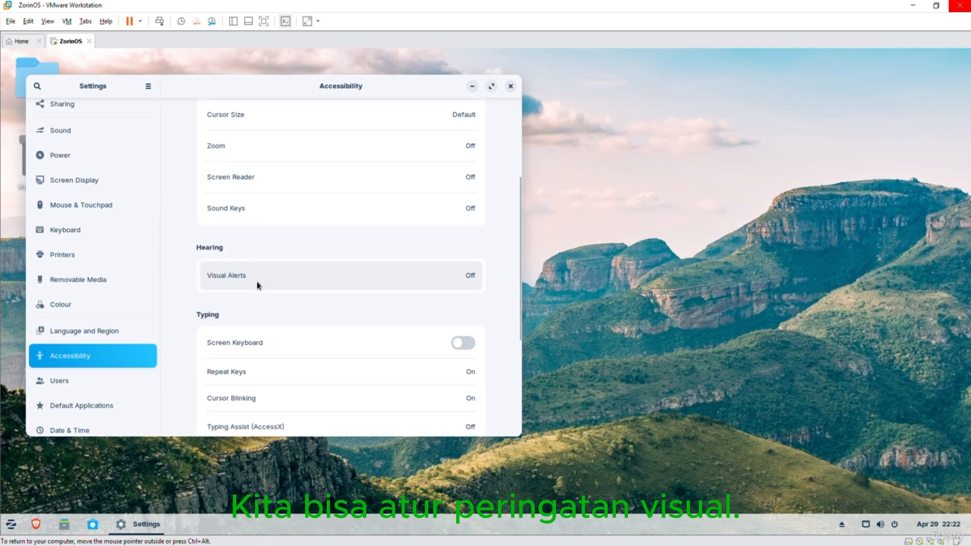
pyautogui.scroll(-2, 301, 284)
pyautogui.scroll(8, 302, 285)
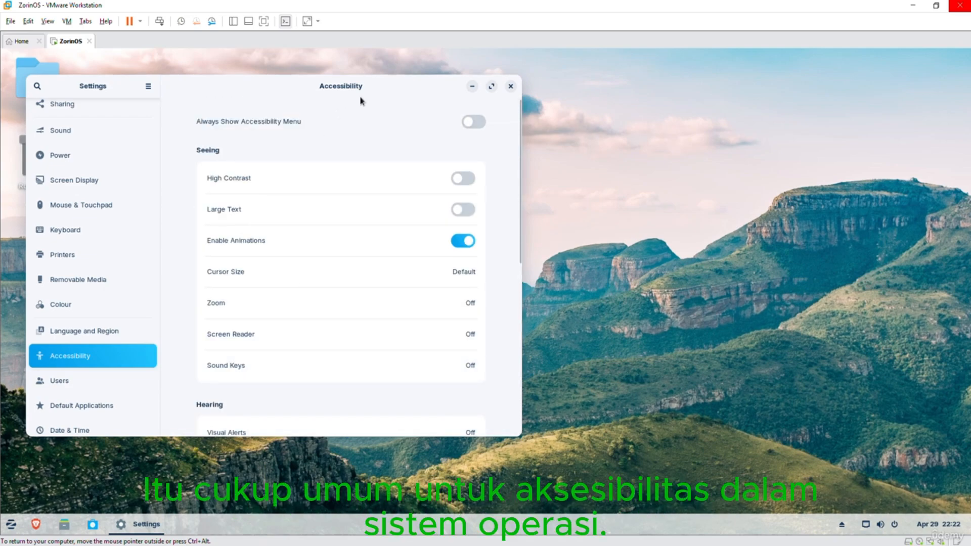
# Unlock the Users settings for changes by authenticating with the administrator account password
pyautogui.scroll(-1, 85, 324)
pyautogui.click(87, 345)
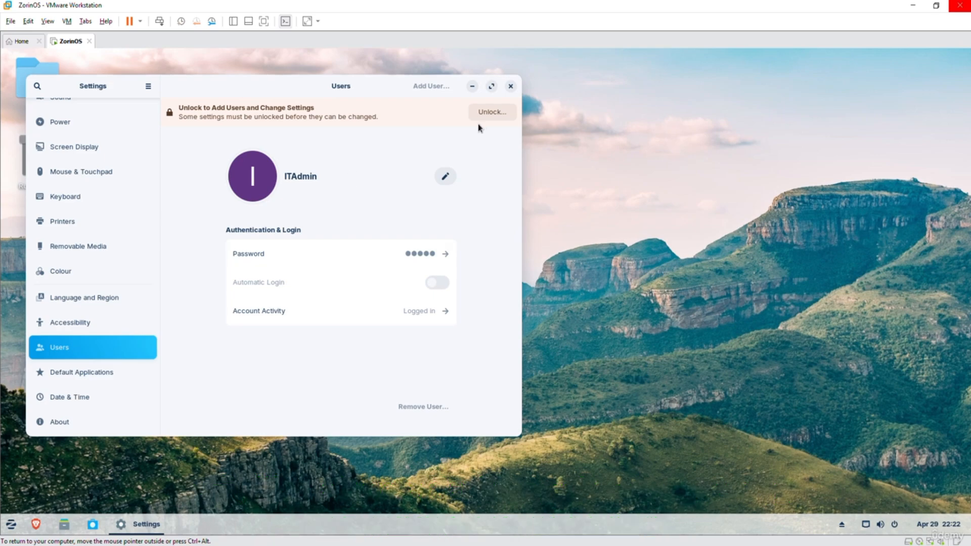
pyautogui.click(501, 112)
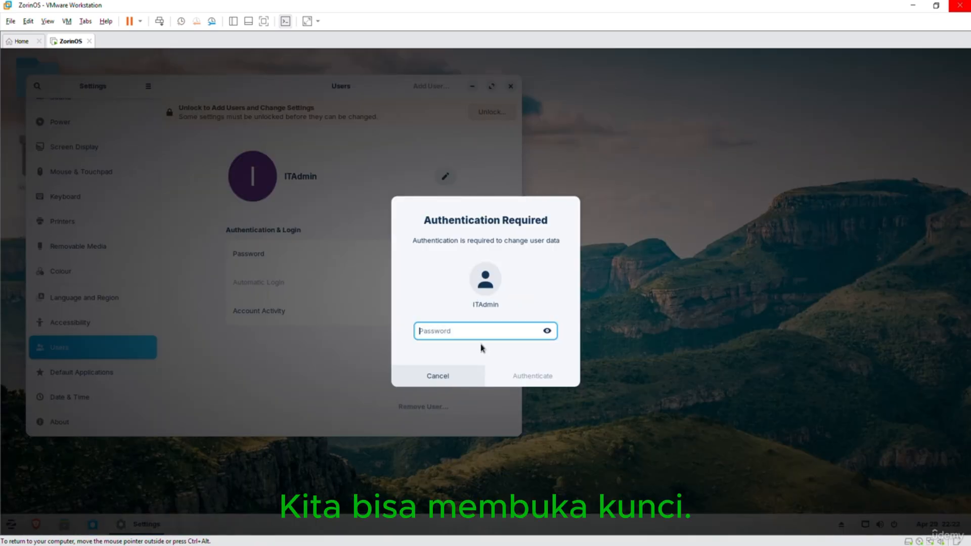
pyautogui.write('••••••••')
pyautogui.press('Return')
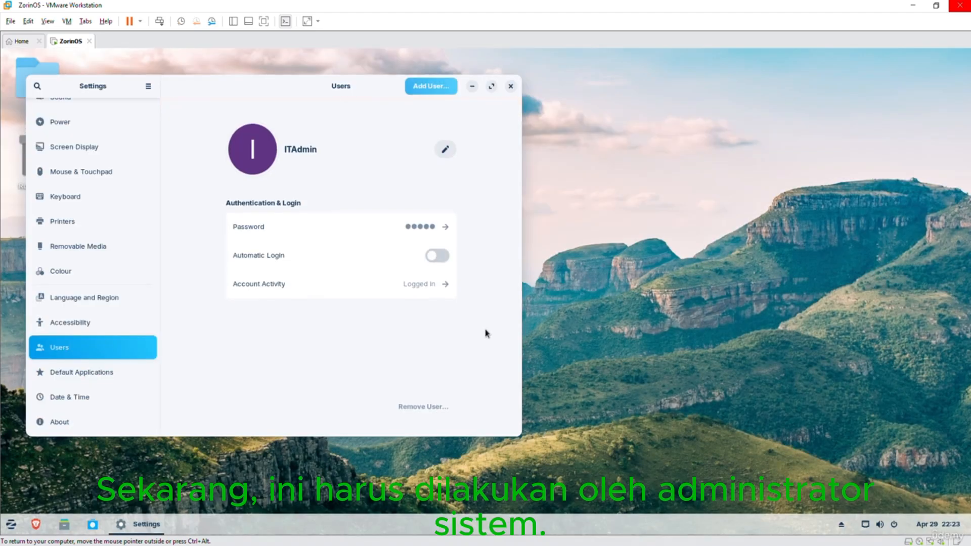
# Try out the new-user form with a full name, an immediate password and both account types, and cancel it
pyautogui.click(429, 86)
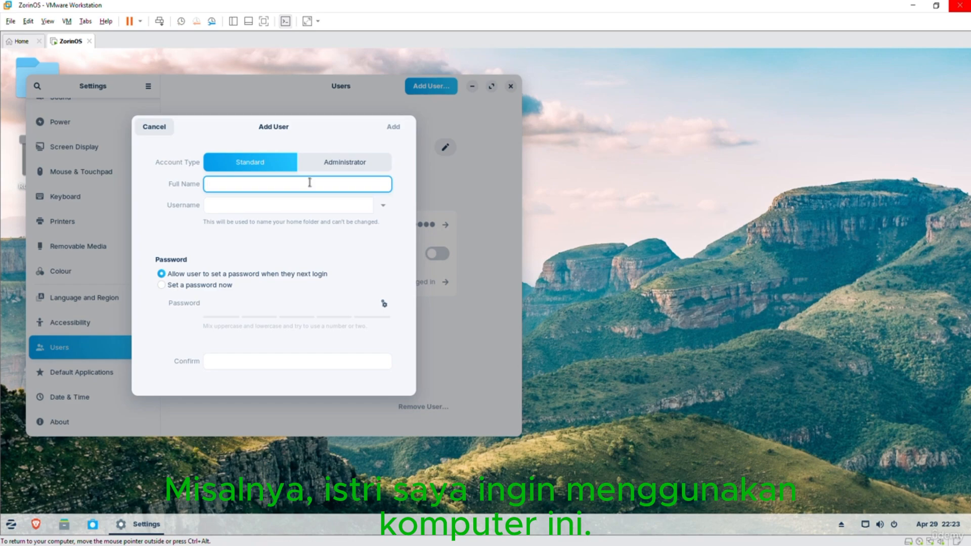
pyautogui.write('Alice')
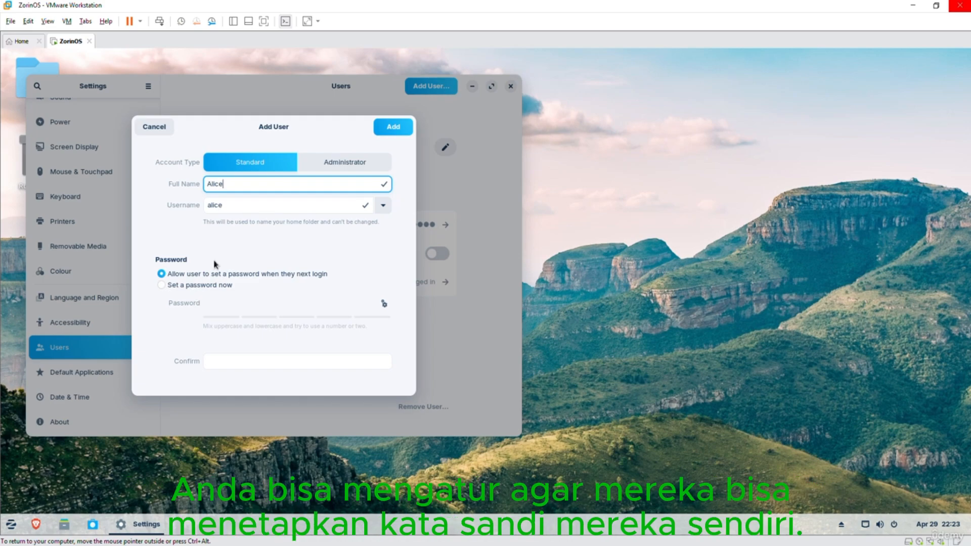
pyautogui.click(208, 286)
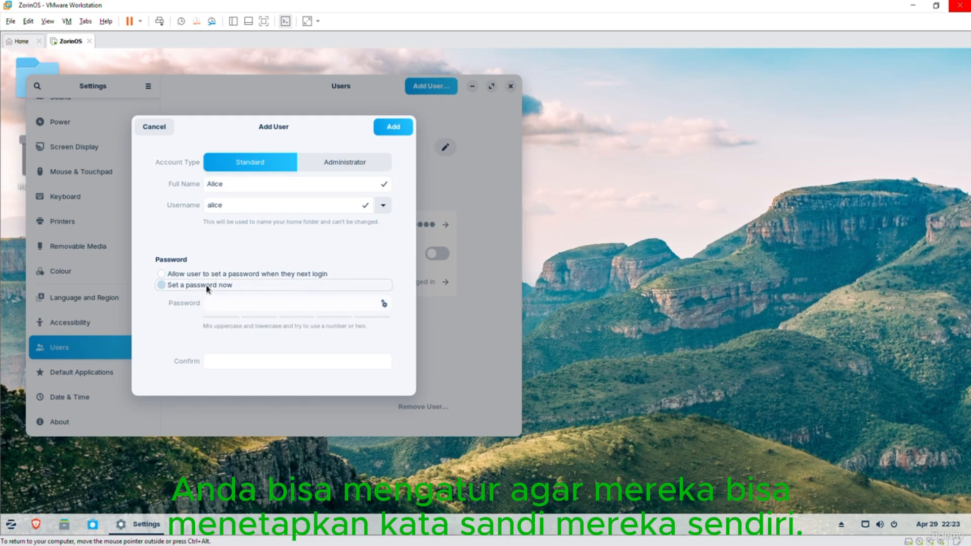
pyautogui.click(342, 164)
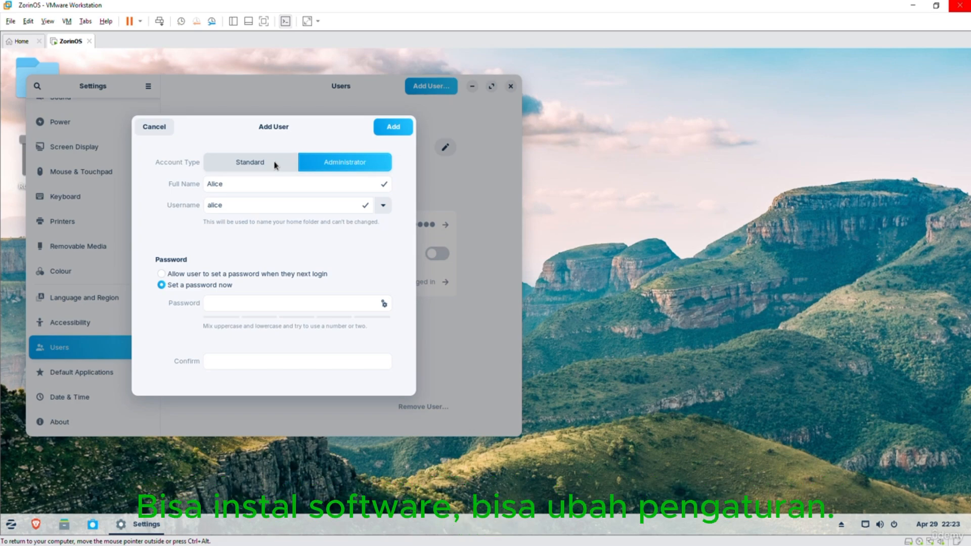
pyautogui.click(276, 166)
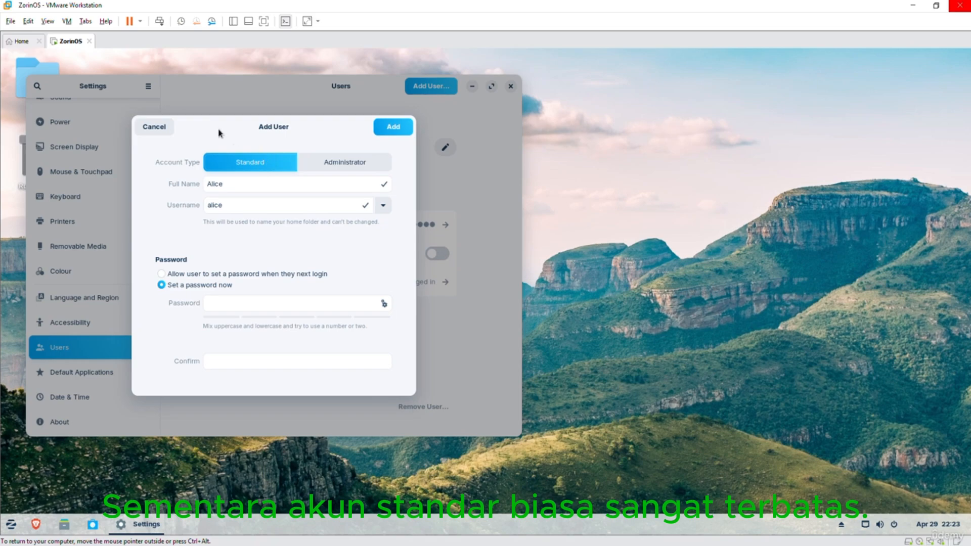
pyautogui.click(162, 131)
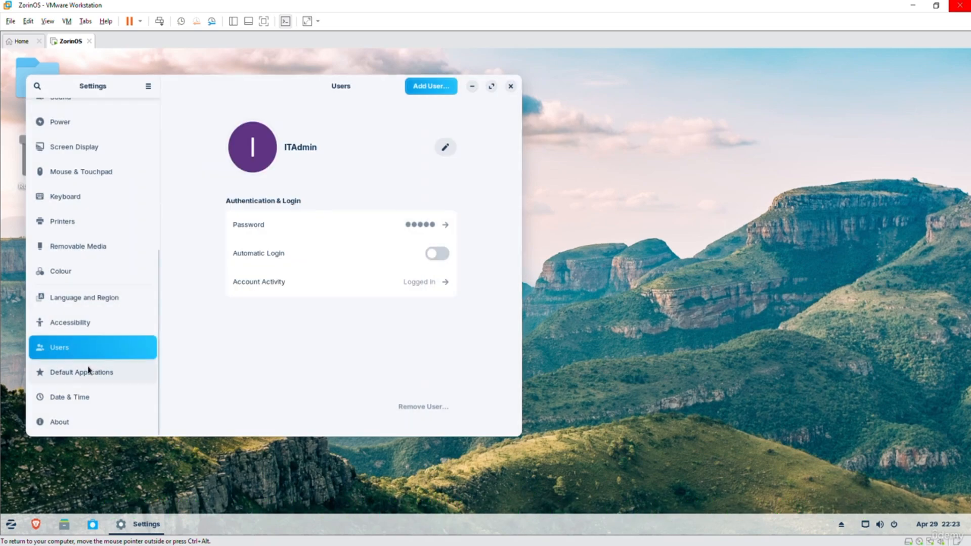
# View the Default Applications, Date & Time and About system details, and close Settings
pyautogui.click(86, 373)
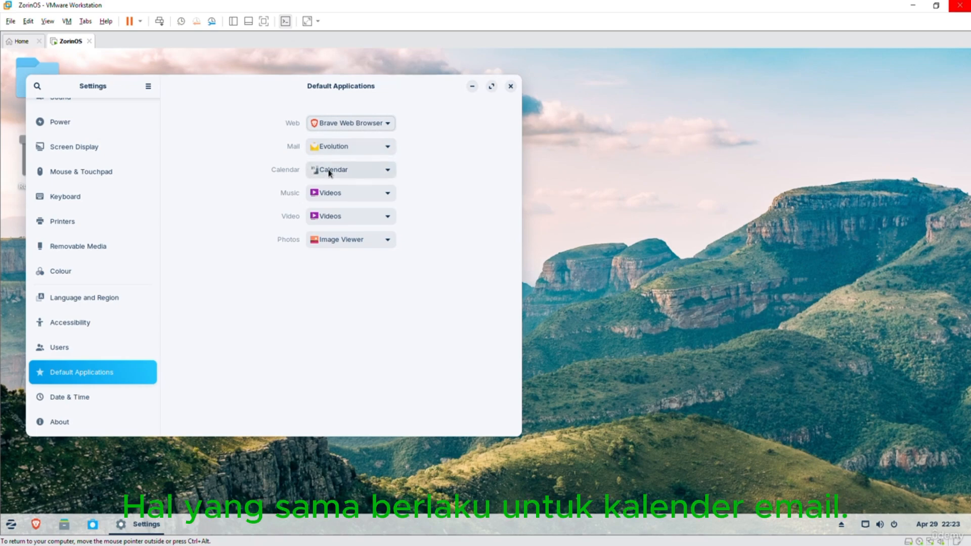
pyautogui.click(97, 405)
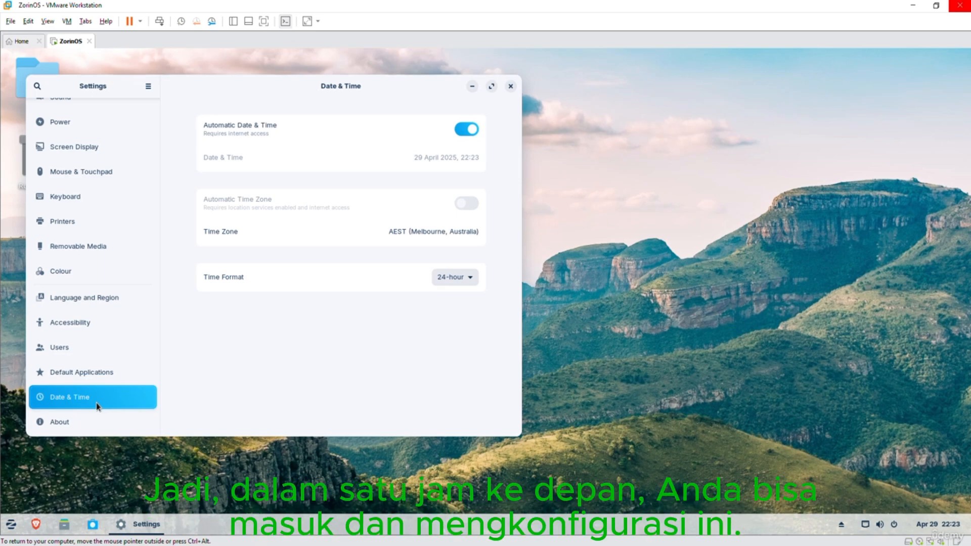
pyautogui.click(90, 420)
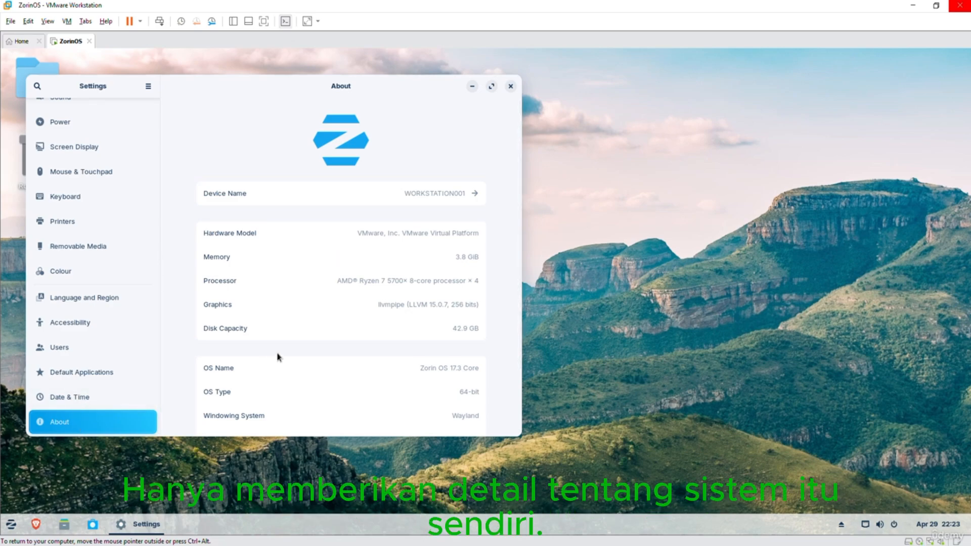
pyautogui.scroll(-3, 277, 357)
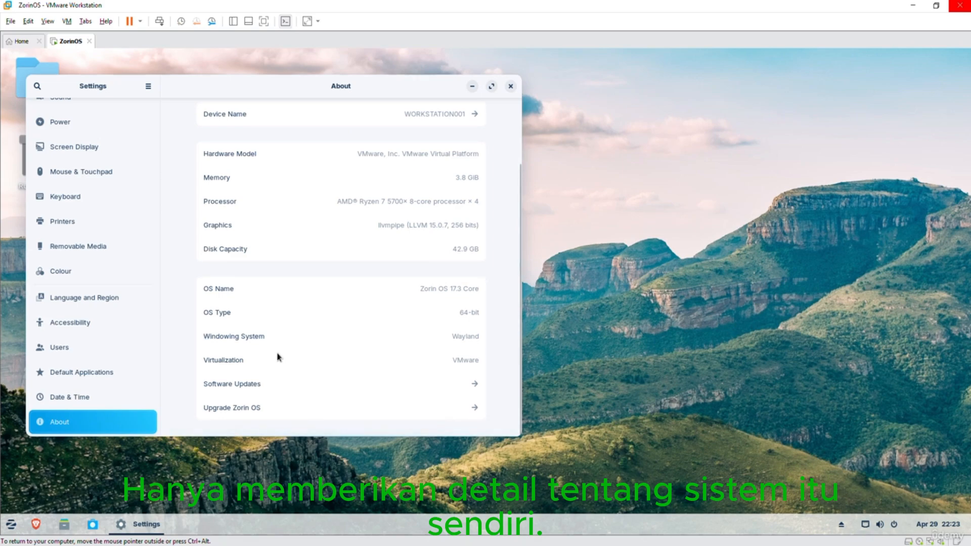
pyautogui.click(511, 86)
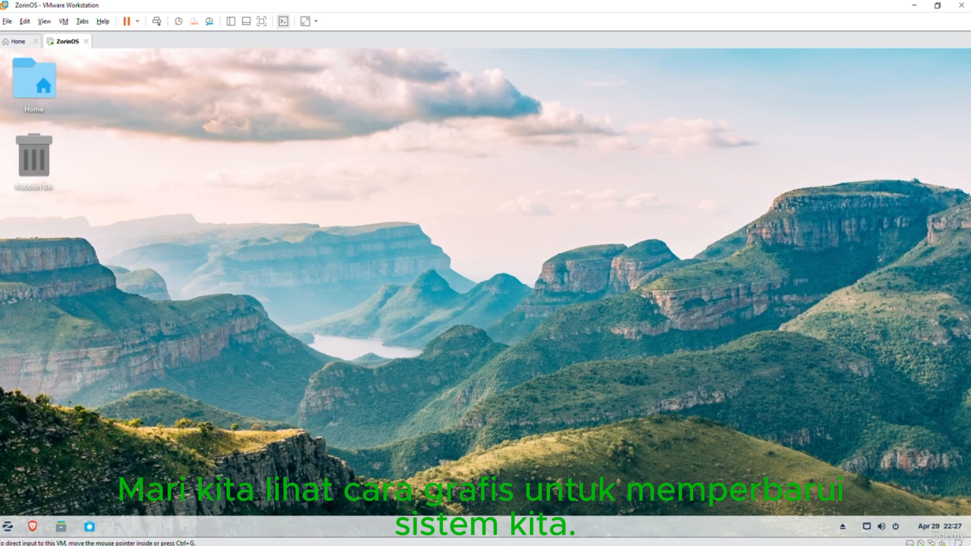
# Check for system updates with Software Updater and review the details of the security and other updates
pyautogui.click(8, 528)
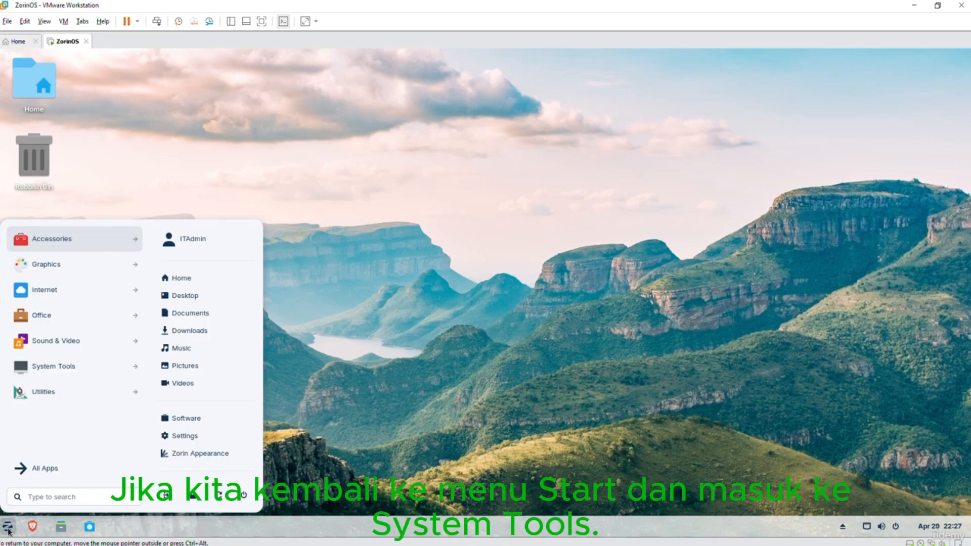
pyautogui.click(79, 369)
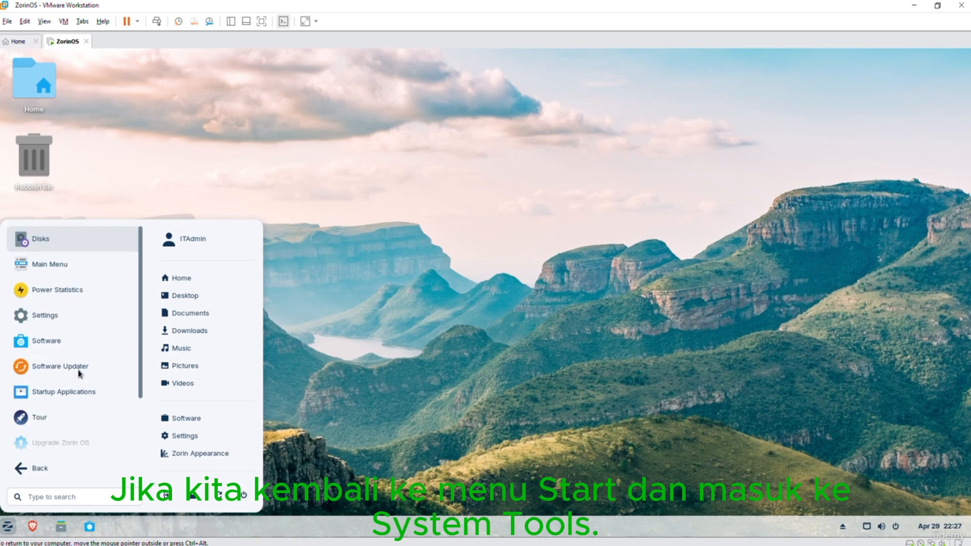
pyautogui.click(65, 368)
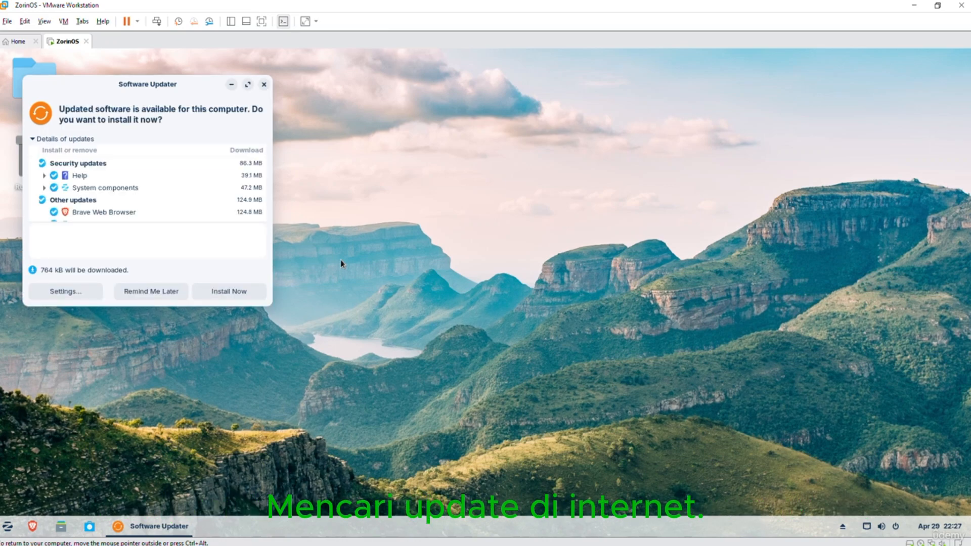
pyautogui.scroll(-1, 175, 206)
pyautogui.scroll(1, 176, 205)
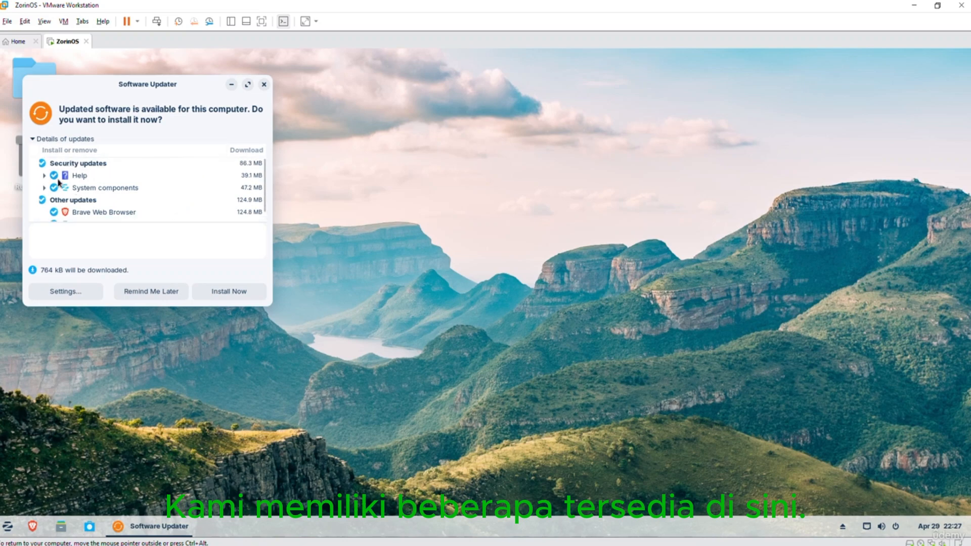
pyautogui.scroll(-1, 114, 188)
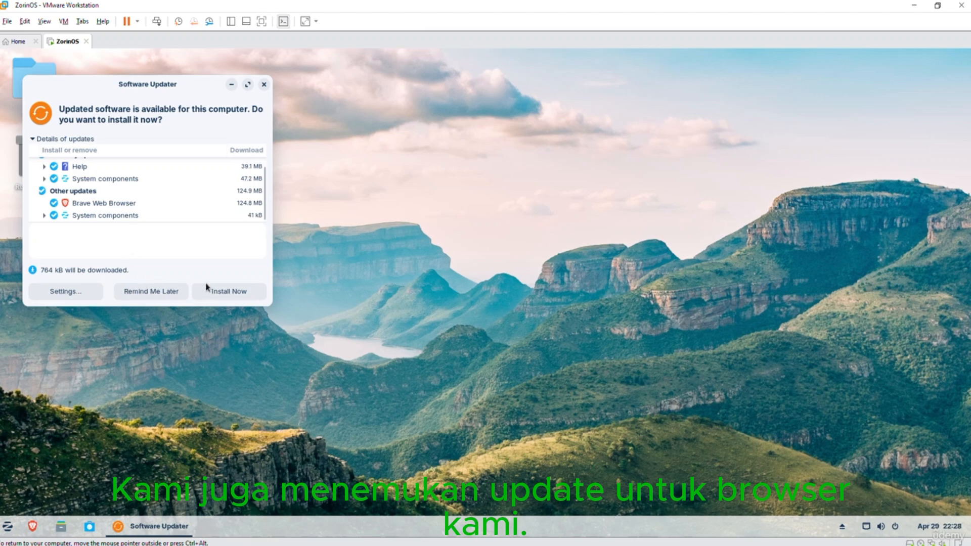
# Install the available security and other updates with Software Updater, and close it when the installation is complete
pyautogui.click(240, 293)
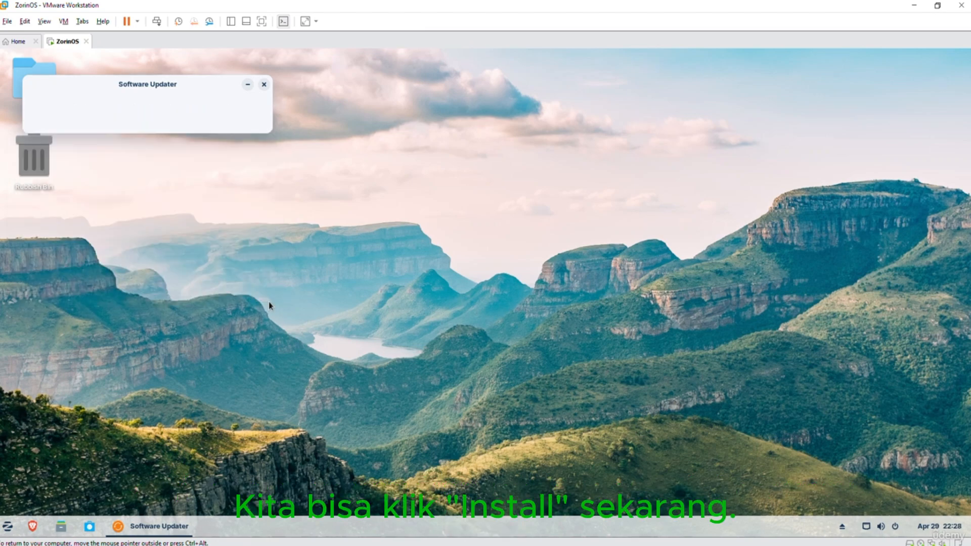
pyautogui.click(48, 149)
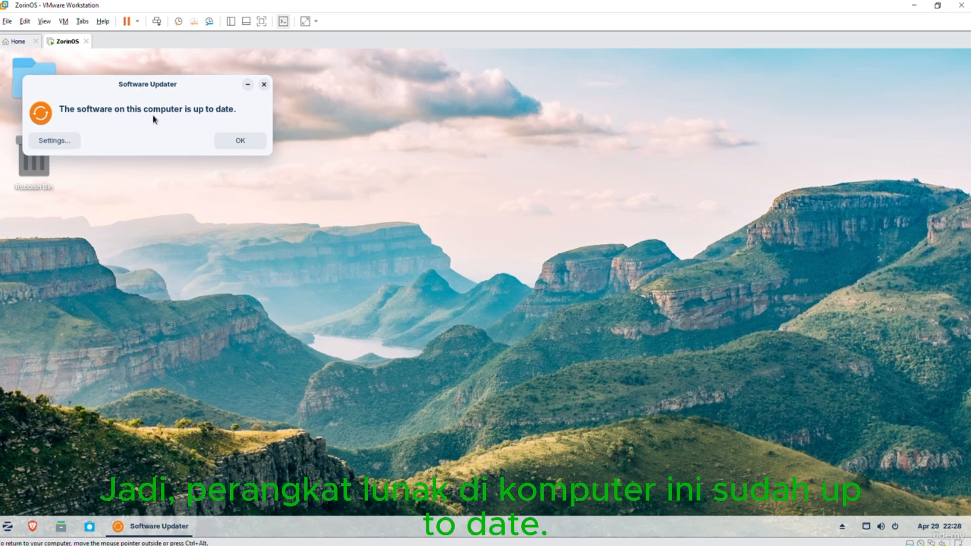
pyautogui.click(237, 142)
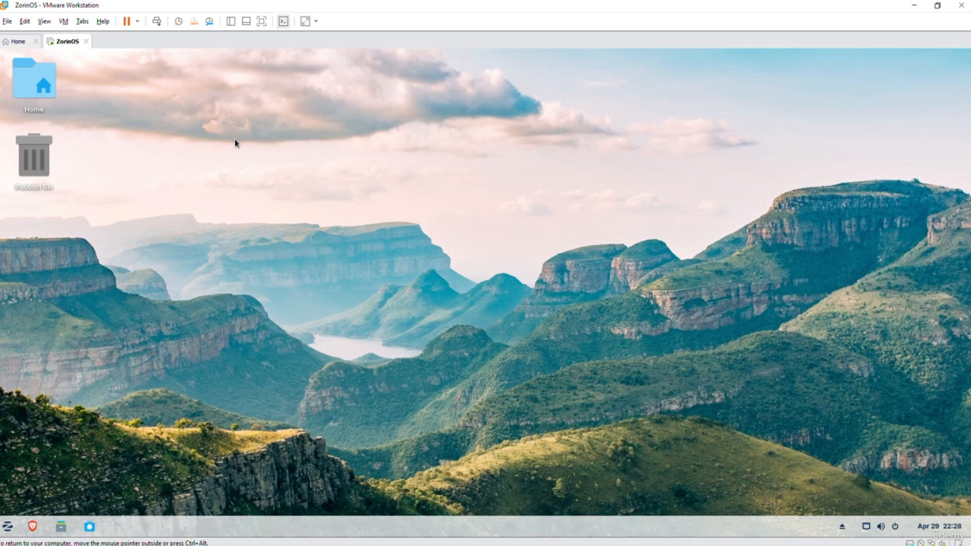
# View the Zorin OS editions available in the Upgrade Zorin OS system tool, and close it
pyautogui.click(7, 528)
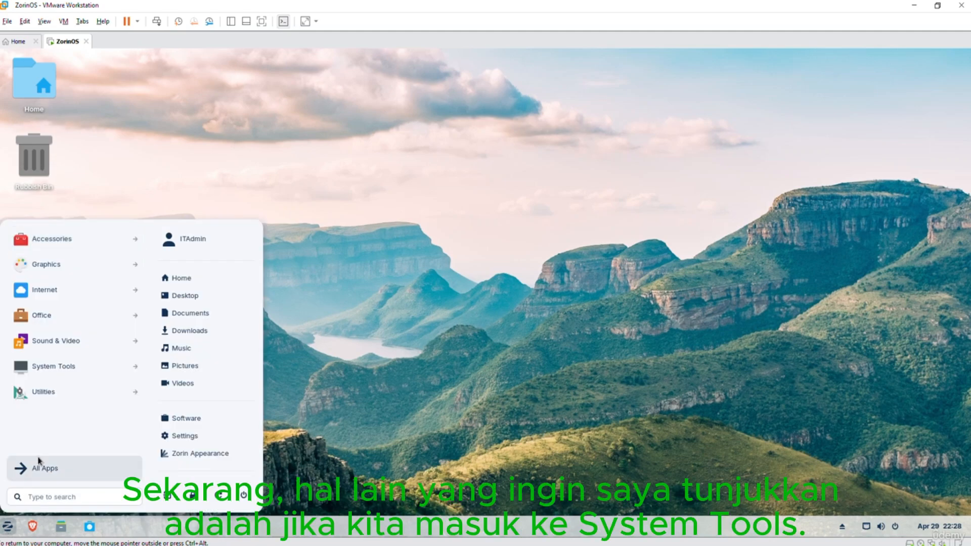
pyautogui.click(73, 368)
pyautogui.scroll(-3, 86, 369)
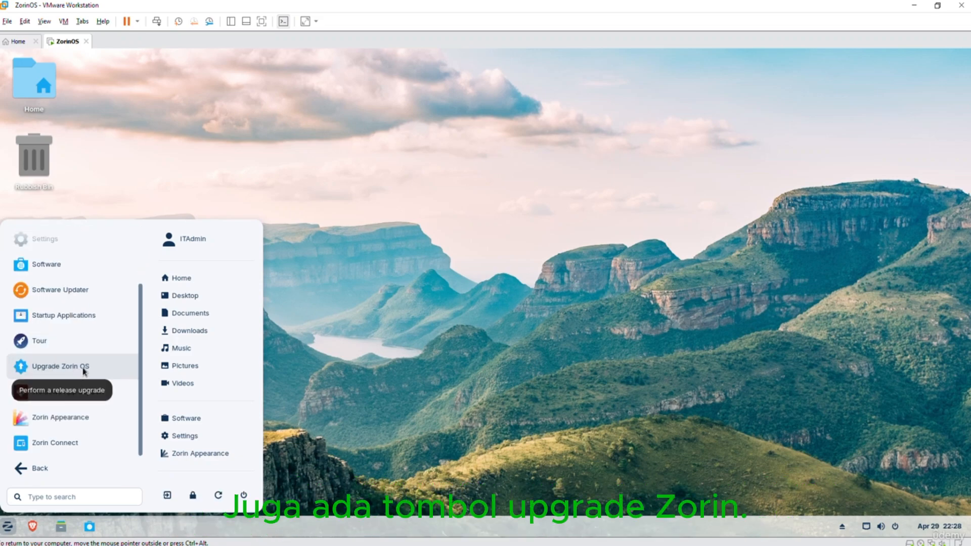
pyautogui.click(83, 368)
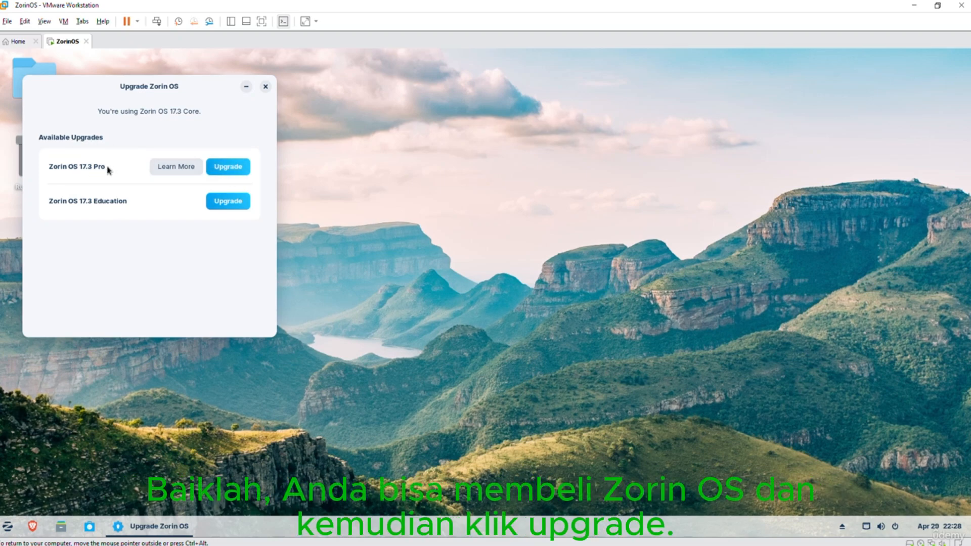
pyautogui.click(265, 87)
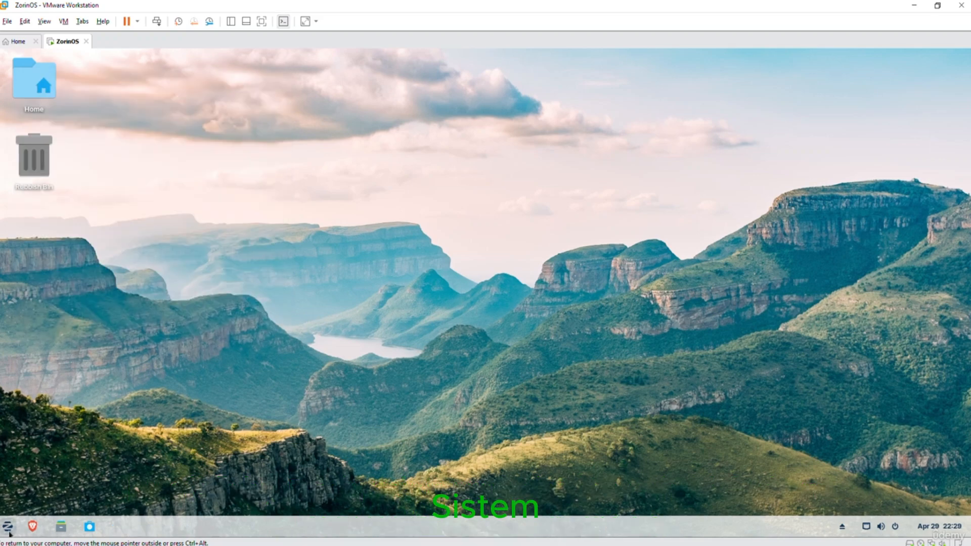
# Check for software updates from the About page of Settings, and open the updater's Software & Updates settings
pyautogui.click(8, 526)
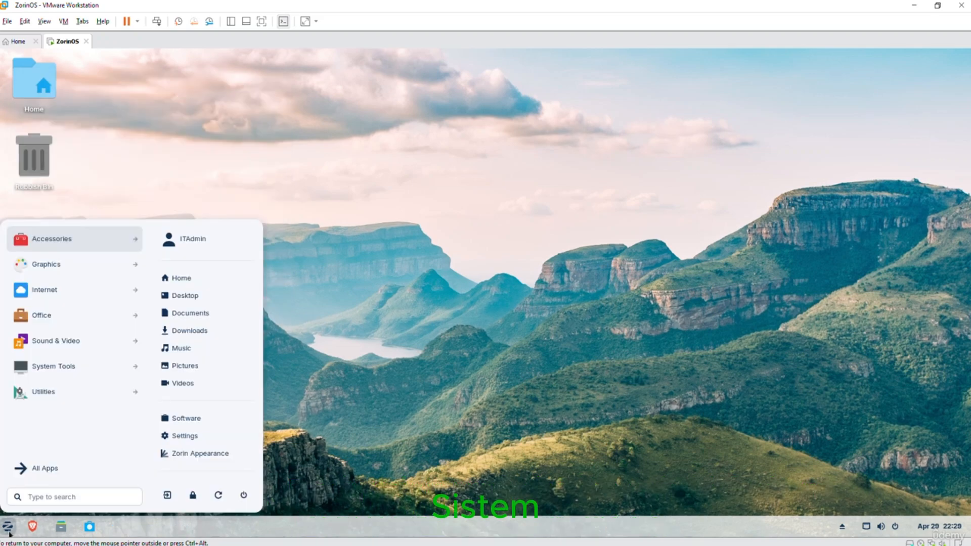
pyautogui.click(195, 436)
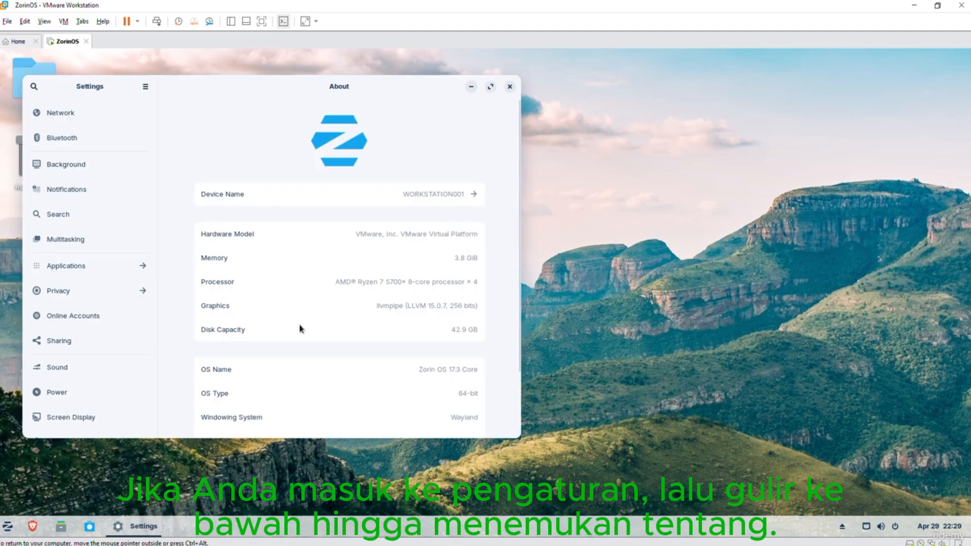
pyautogui.scroll(-10, 111, 354)
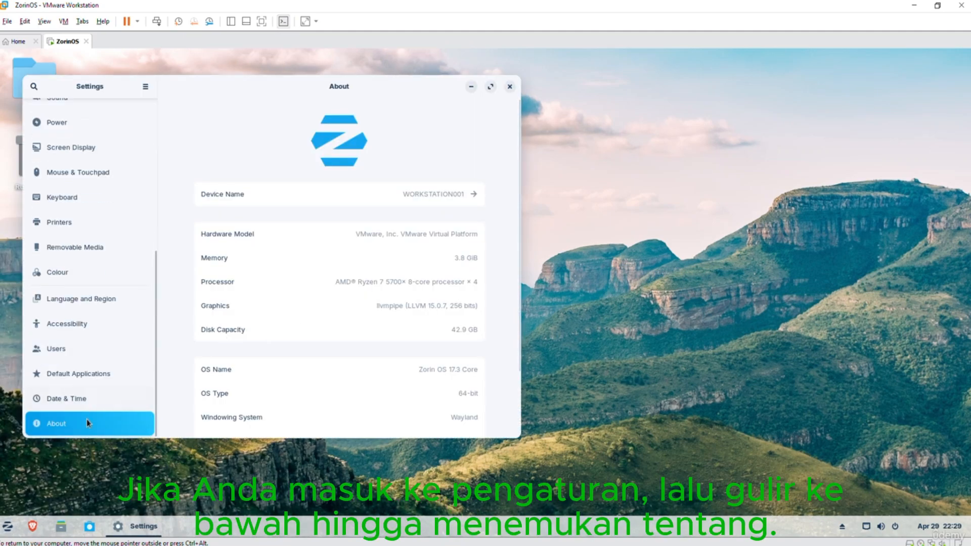
pyautogui.scroll(-3, 263, 364)
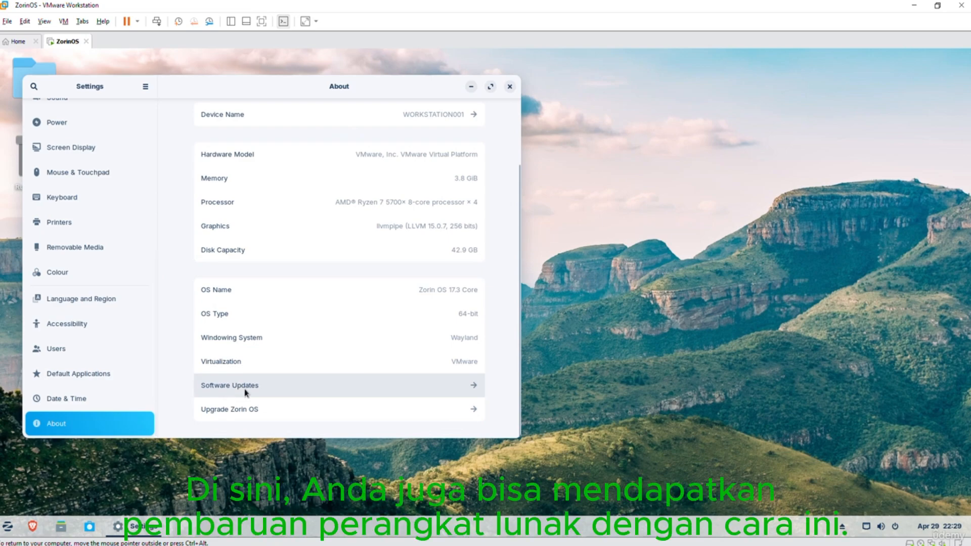
pyautogui.click(245, 393)
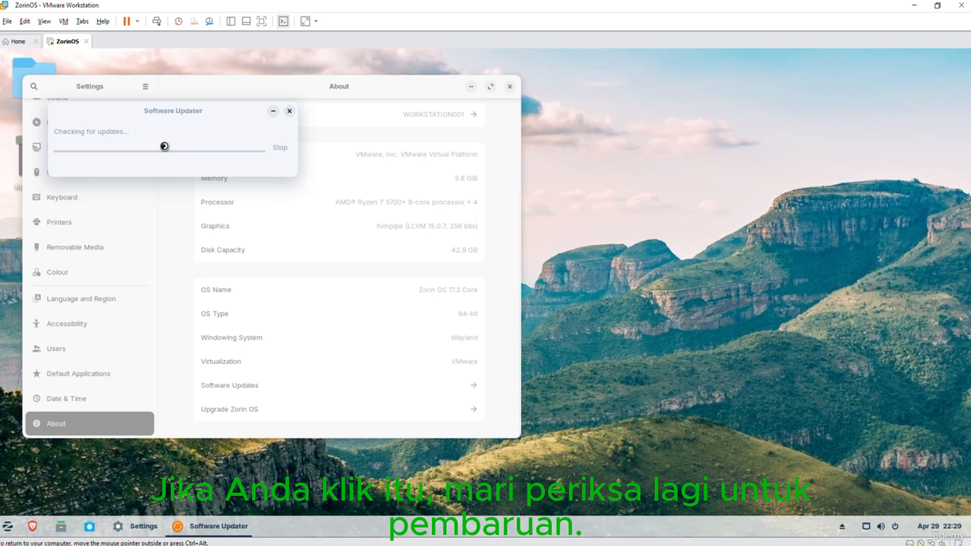
pyautogui.click(89, 167)
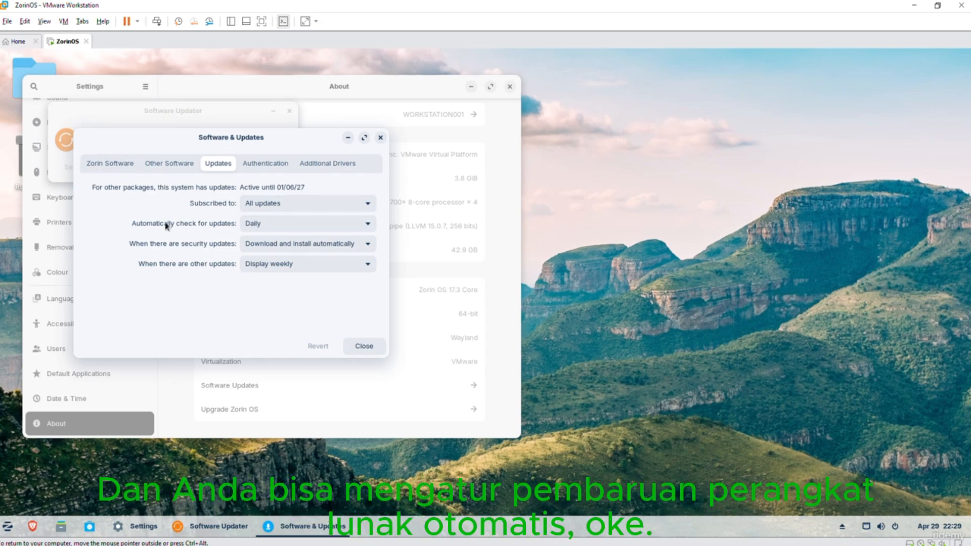
# View the Zorin Software download sources and server choice, and the Other Software repository list
pyautogui.click(124, 164)
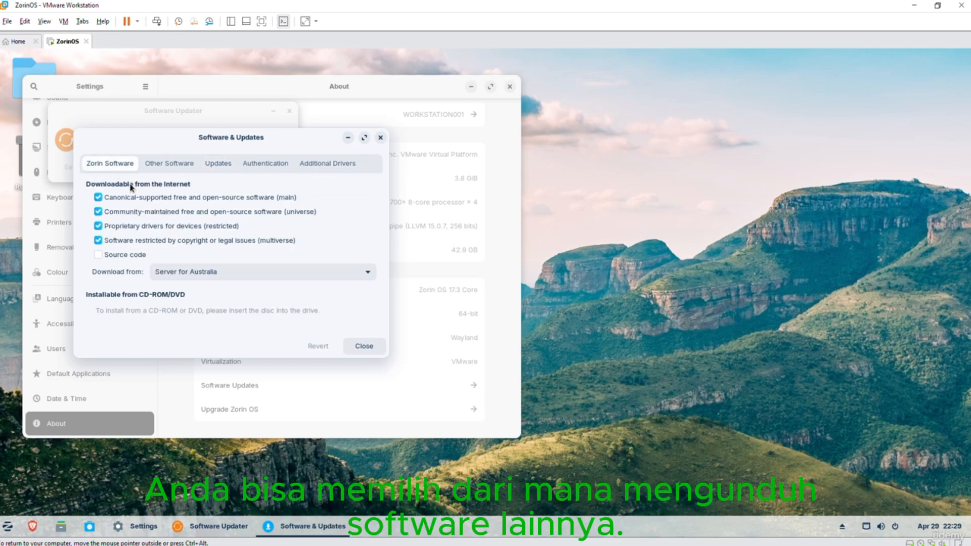
pyautogui.click(193, 275)
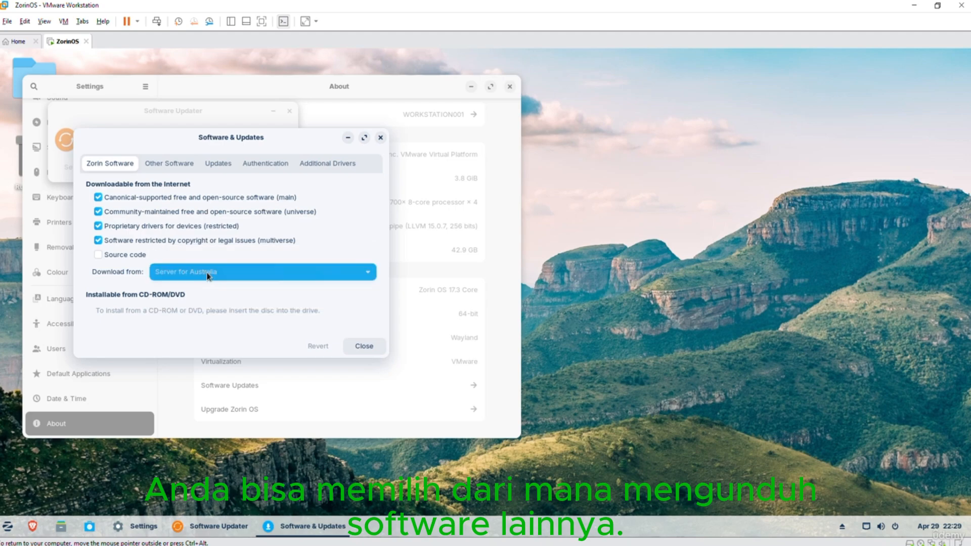
pyautogui.click(168, 164)
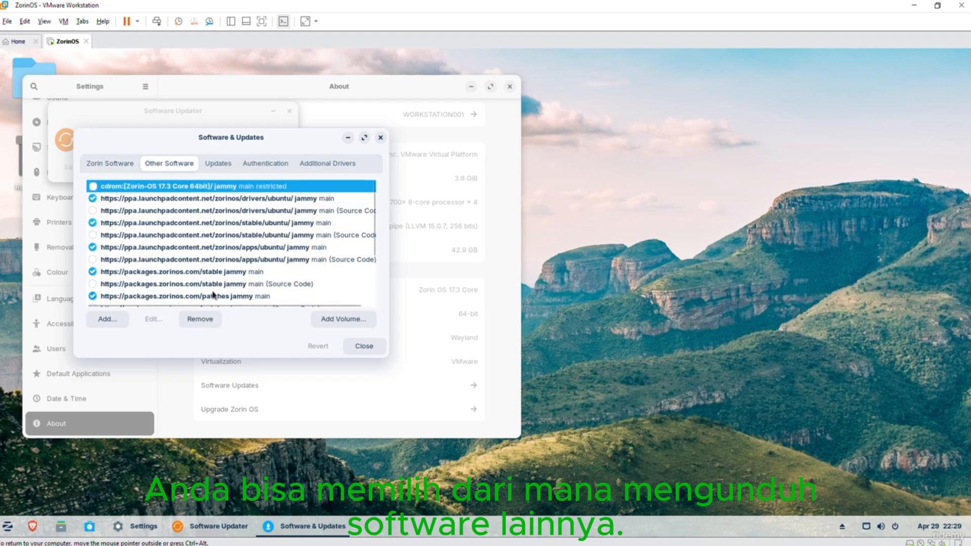
# Set the automatic check for updates to Every two days, authenticating with the administrator account password
pyautogui.click(212, 164)
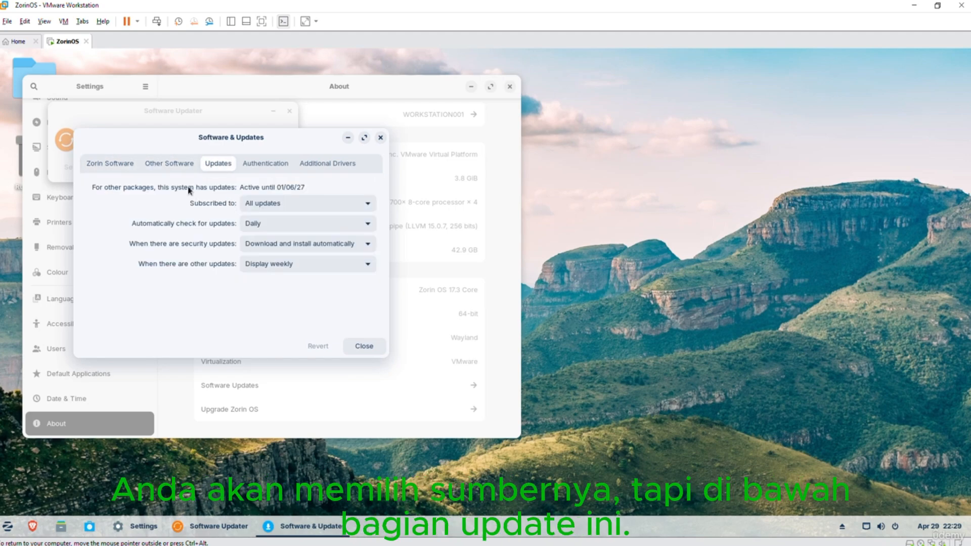
pyautogui.click(263, 205)
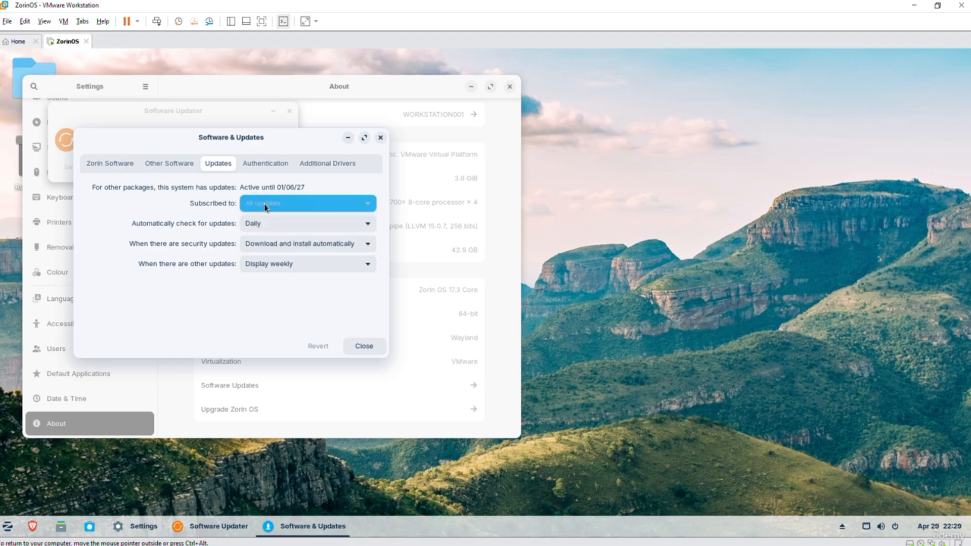
pyautogui.click(263, 204)
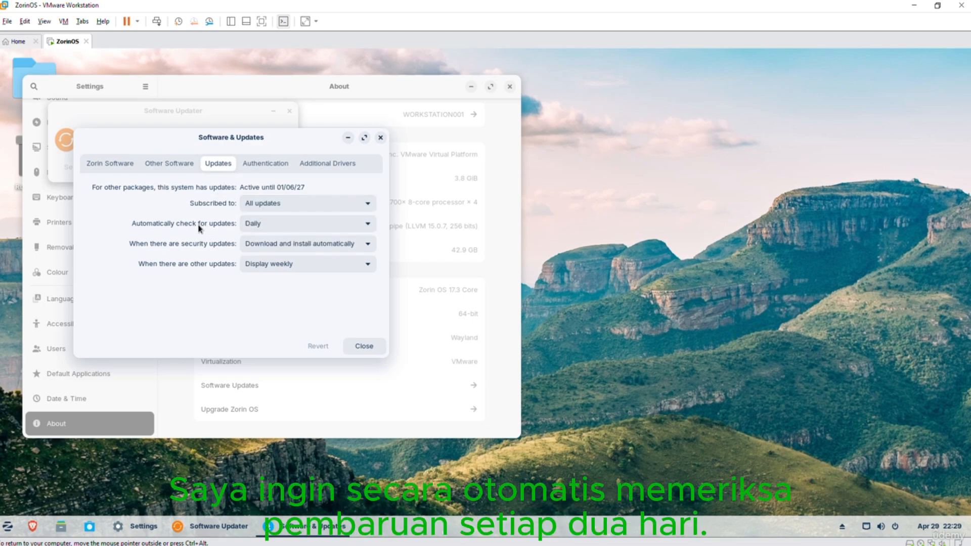
pyautogui.click(265, 224)
pyautogui.click(269, 244)
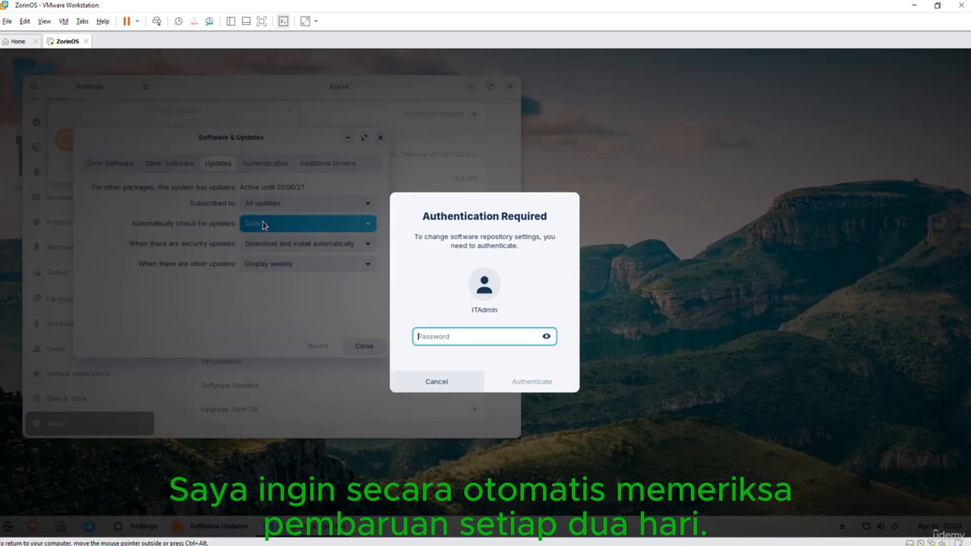
pyautogui.write('**********')
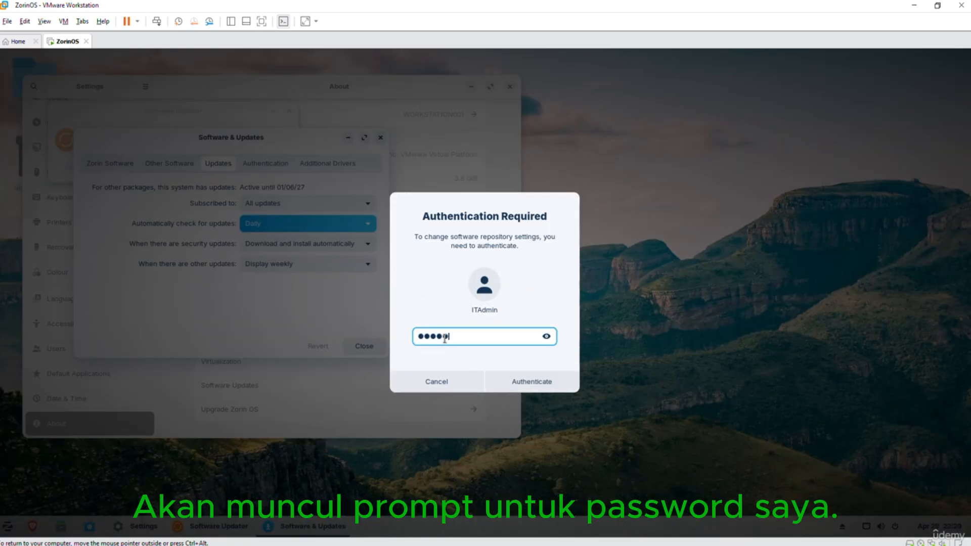
pyautogui.press('Return')
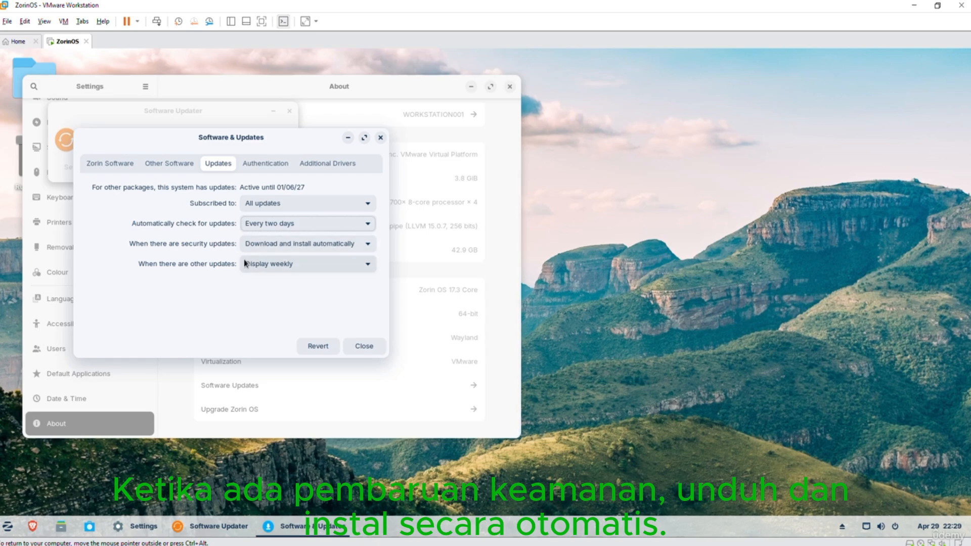
# Review the display frequency choices for other updates, keeping Display weekly
pyautogui.click(267, 264)
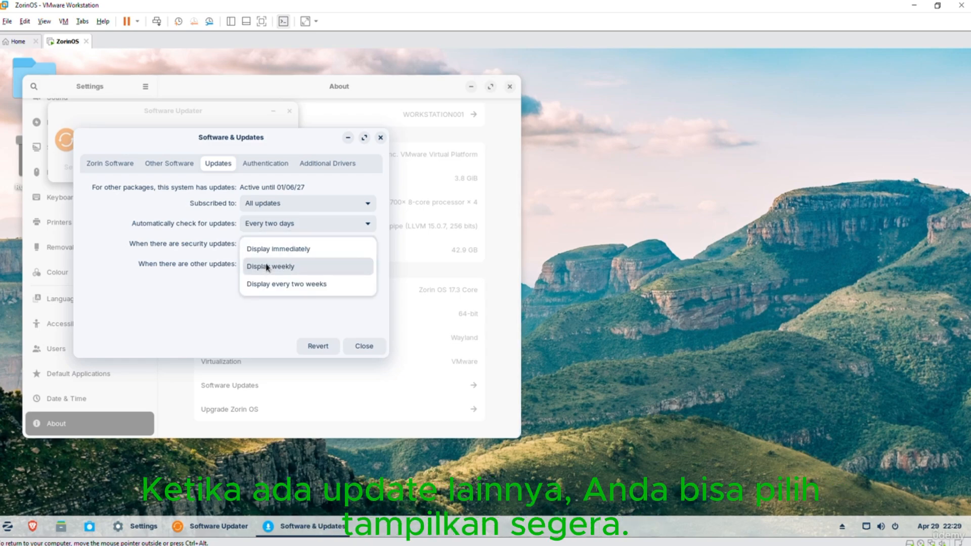
pyautogui.click(251, 252)
pyautogui.click(271, 263)
pyautogui.click(275, 286)
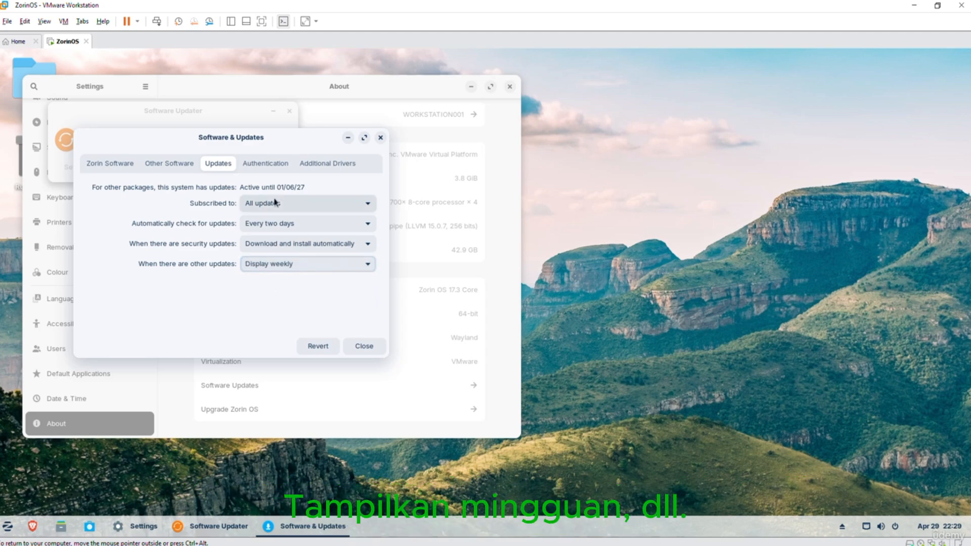
# View the trusted software providers under Authentication and the Additional Drivers page, and return to the Updates settings
pyautogui.click(269, 165)
pyautogui.click(310, 163)
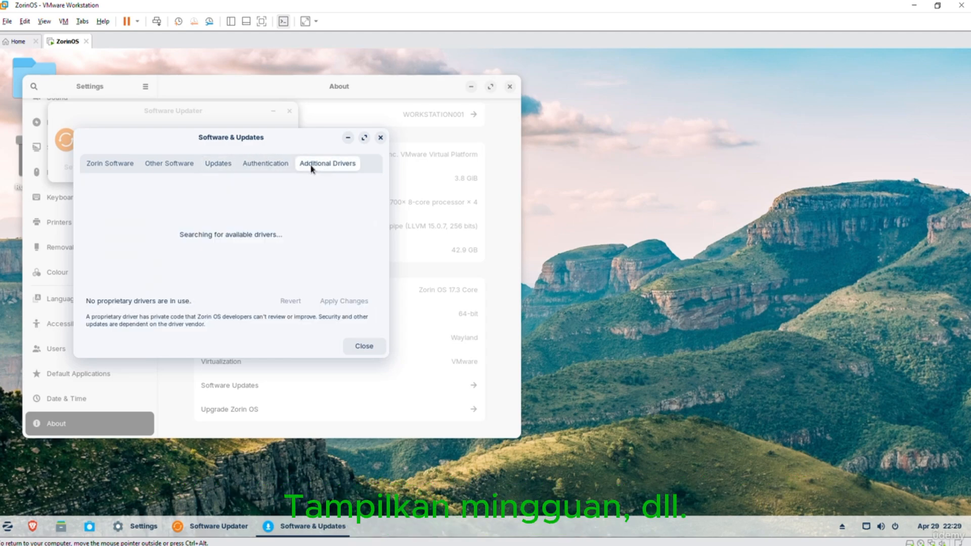
pyautogui.click(264, 164)
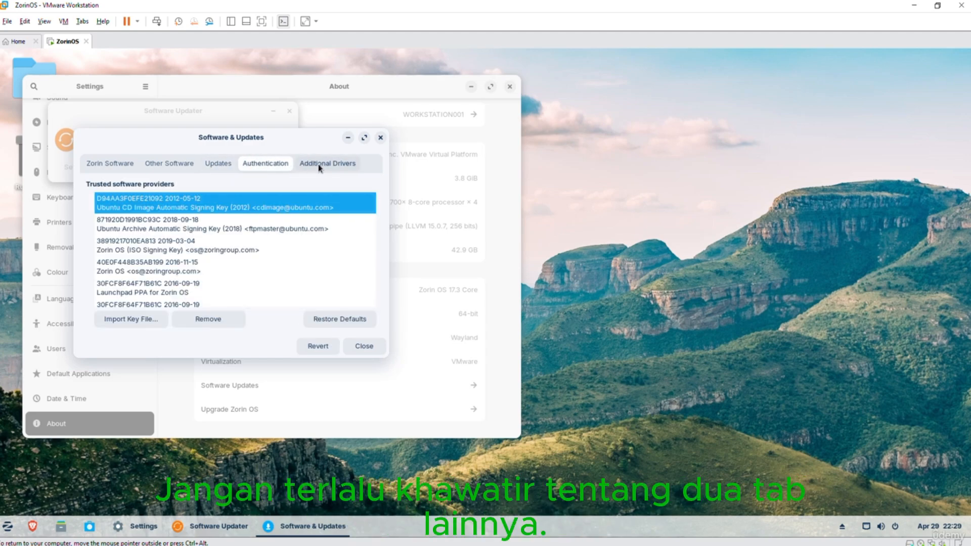
pyautogui.click(320, 165)
pyautogui.click(215, 171)
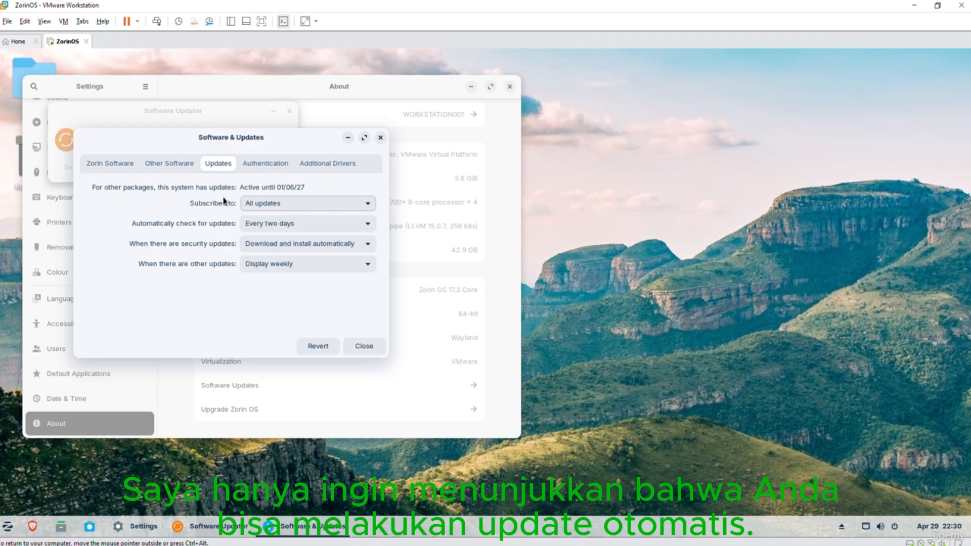
# Close Software & Updates, Software Updater and Settings, and release input control from the virtual machine
pyautogui.click(356, 347)
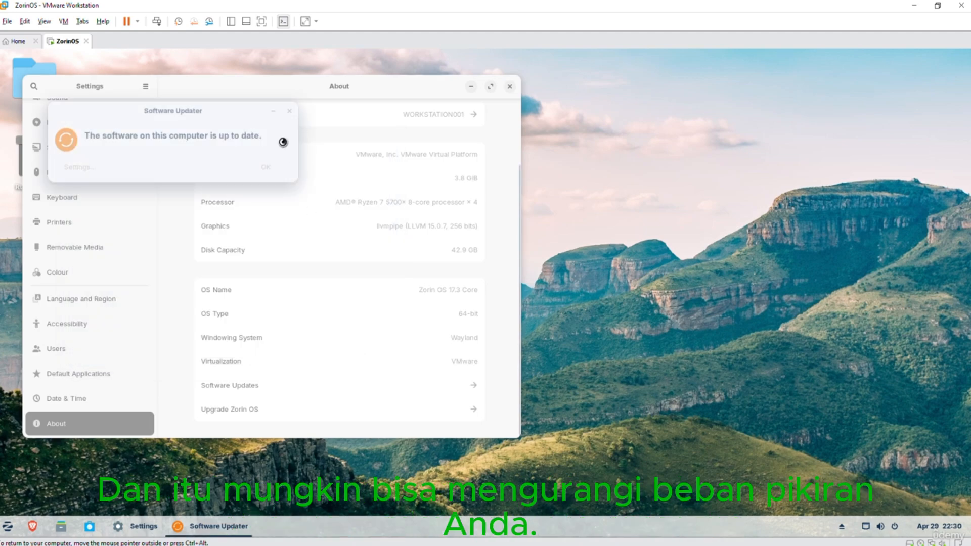
pyautogui.click(291, 112)
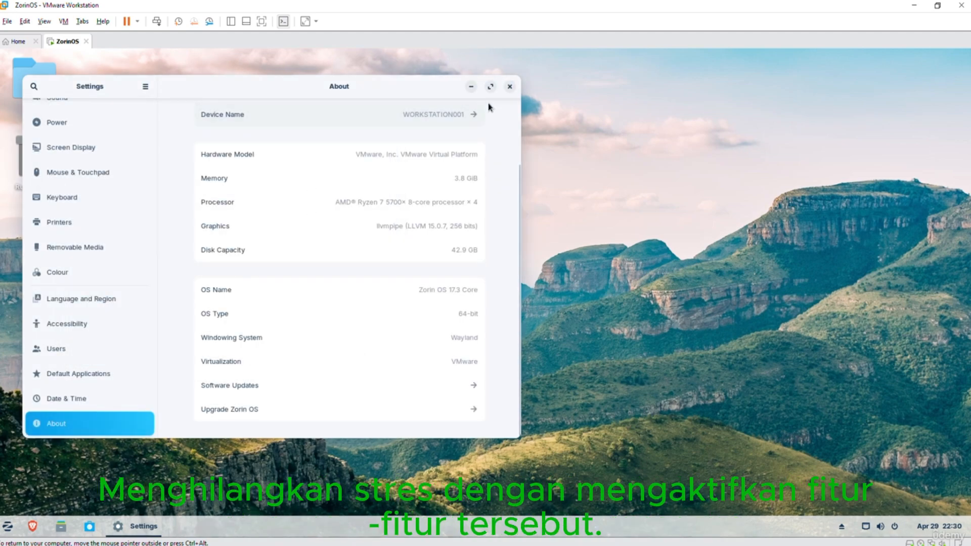
pyautogui.click(509, 87)
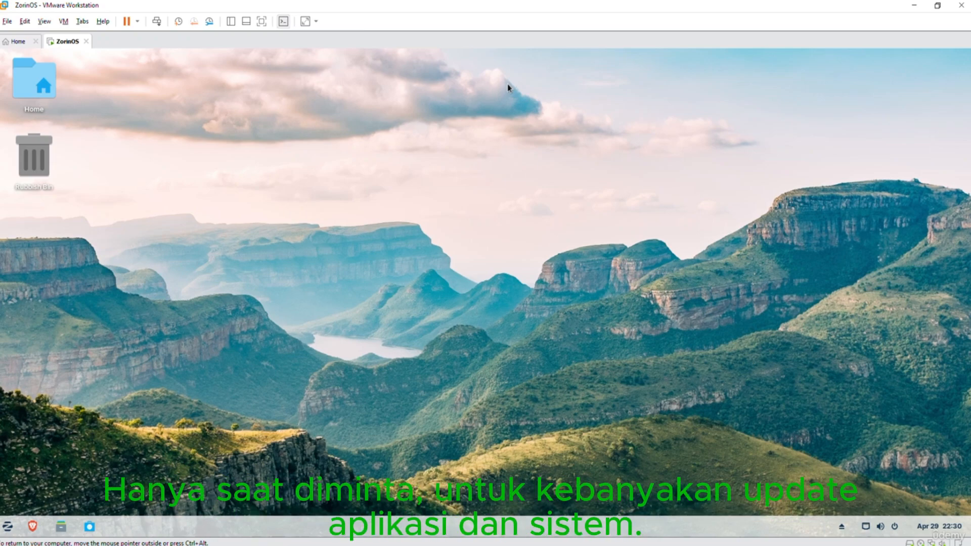
pyautogui.hotkey('ctrl', 'alt')
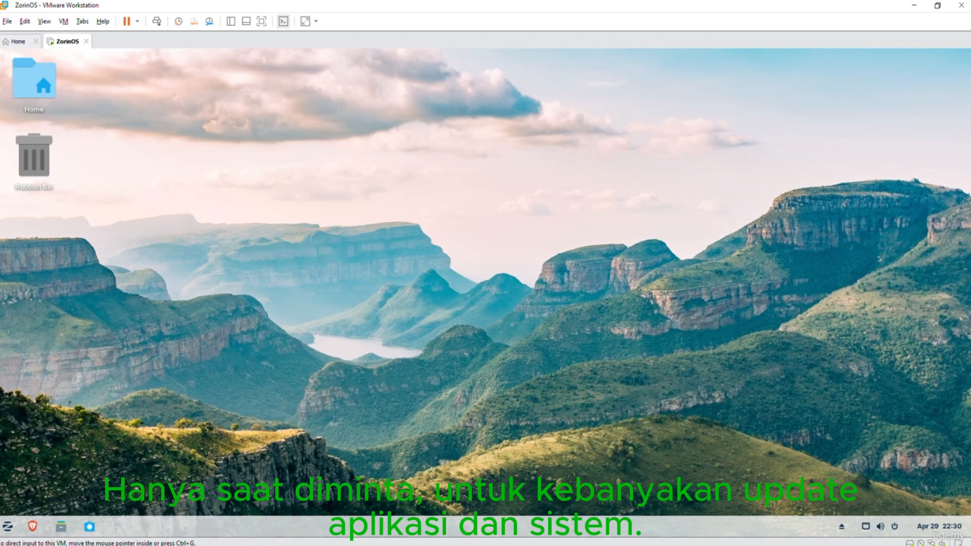